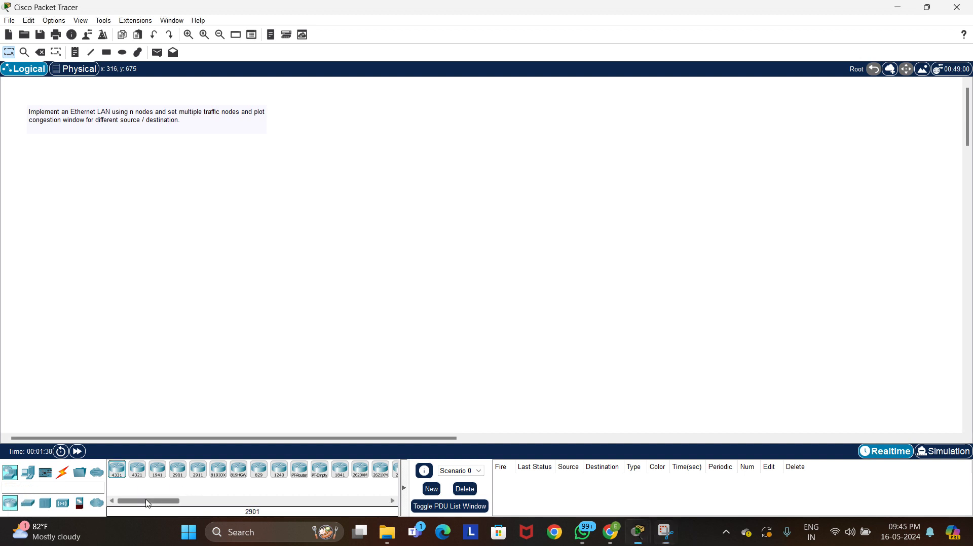
# Place four 1841 routers in a diamond layout beside the task note, with Router0 and Router3 between Router1 and Router2
pyautogui.moveTo(147, 503); pyautogui.dragTo(184, 508)
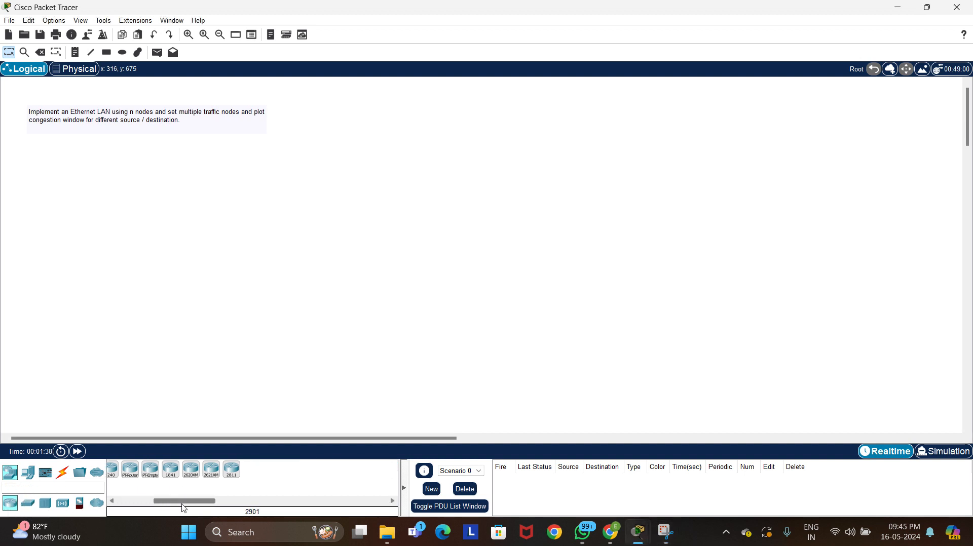
pyautogui.click(170, 470)
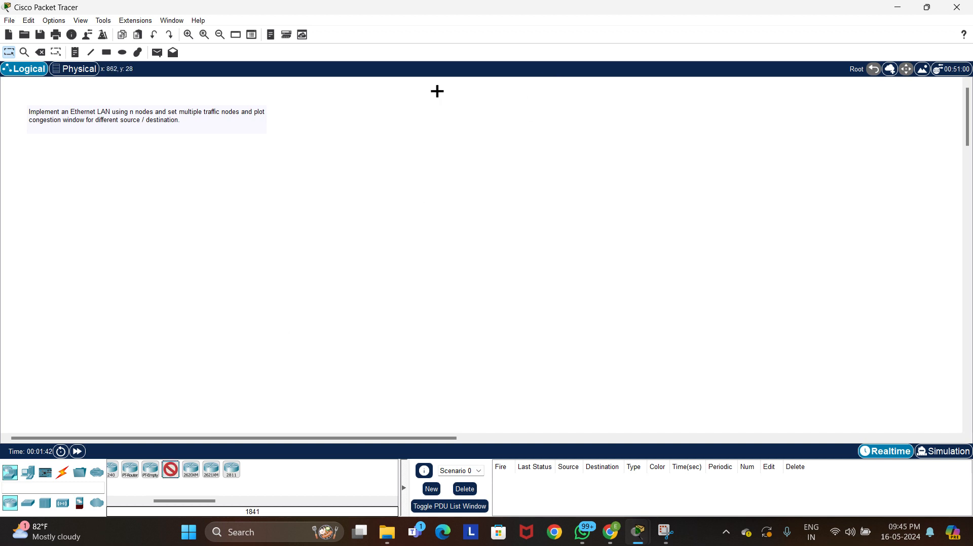
pyautogui.click(451, 99)
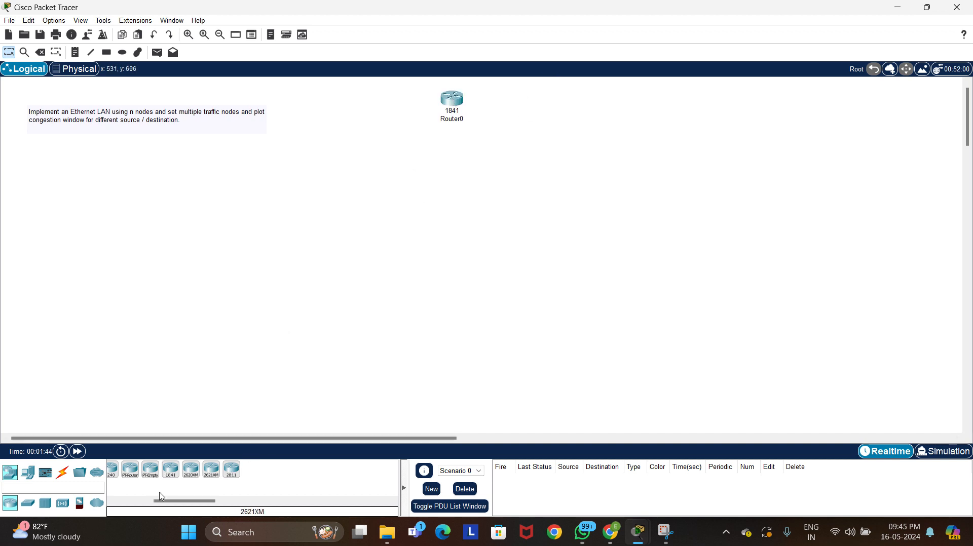
pyautogui.click(171, 470)
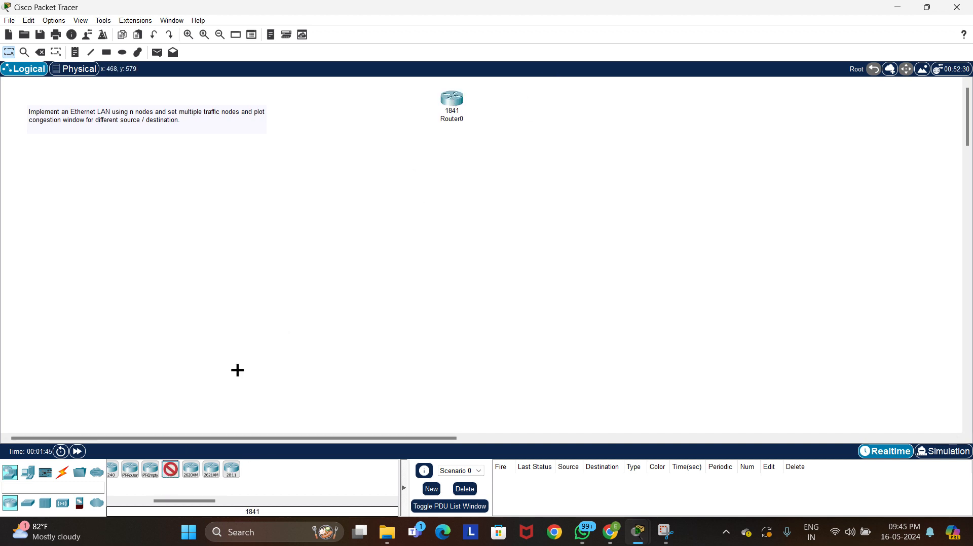
pyautogui.click(387, 143)
pyautogui.click(171, 470)
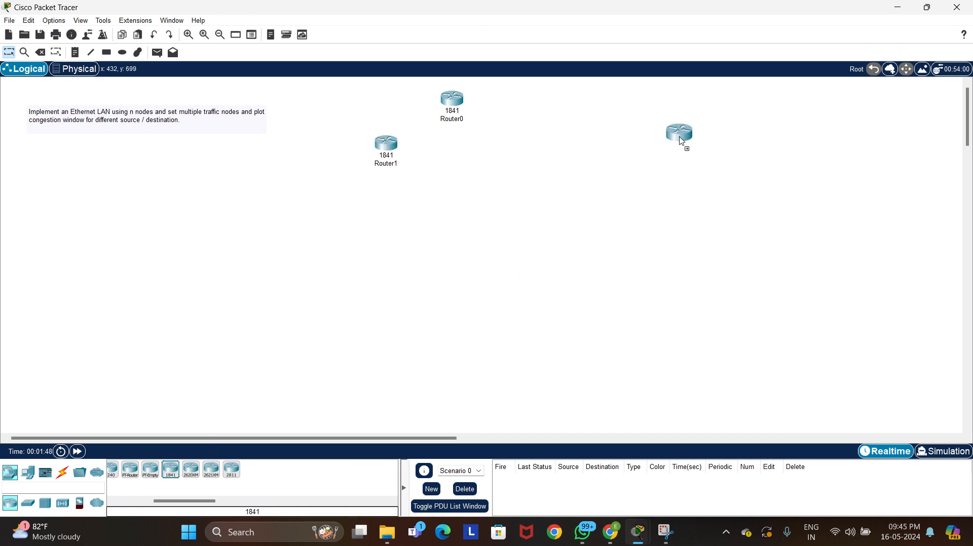
pyautogui.click(529, 162)
pyautogui.click(530, 162)
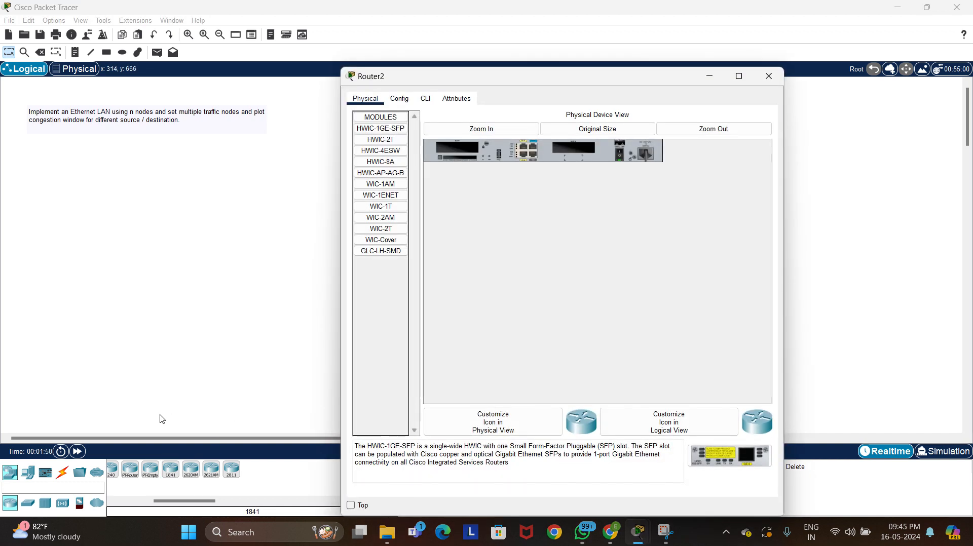
pyautogui.click(768, 76)
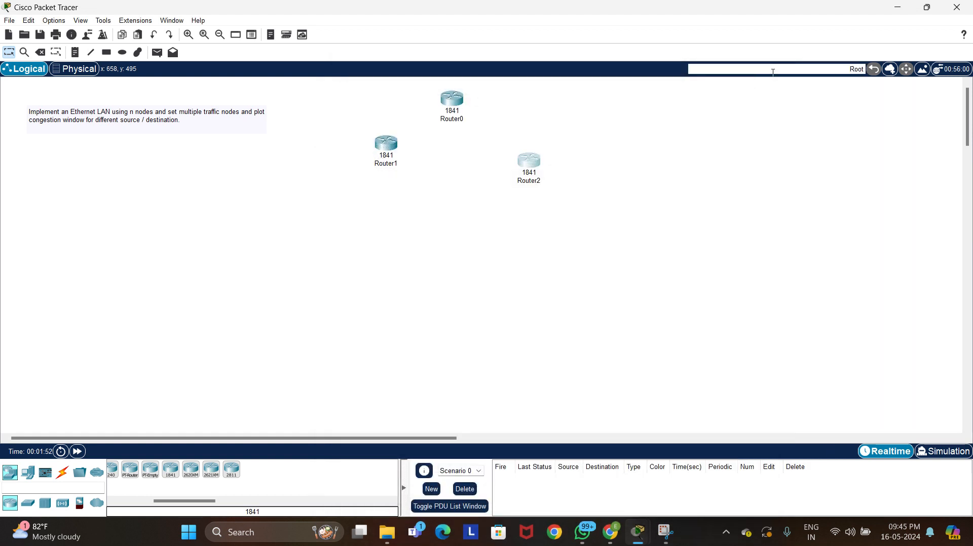
pyautogui.click(175, 474)
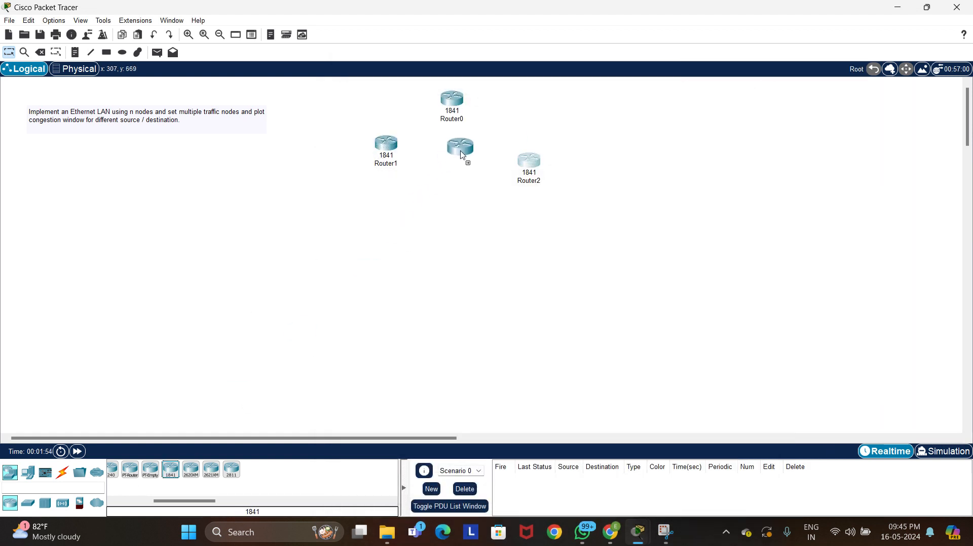
pyautogui.click(459, 181)
pyautogui.moveTo(530, 167); pyautogui.dragTo(530, 154)
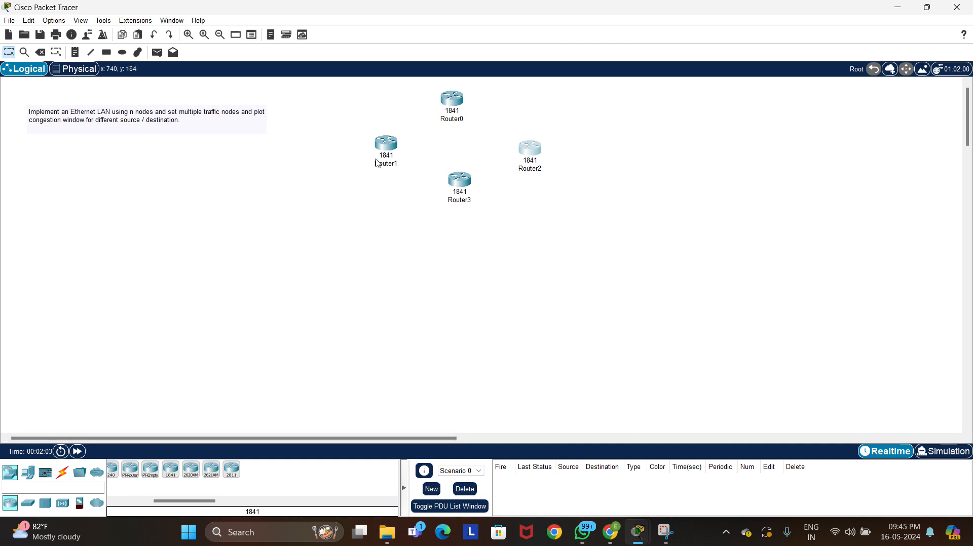
# Install a WIC-2T module in the right-hand slot of Router1 and of Router0, keeping each powered off while inserting it
pyautogui.click(389, 149)
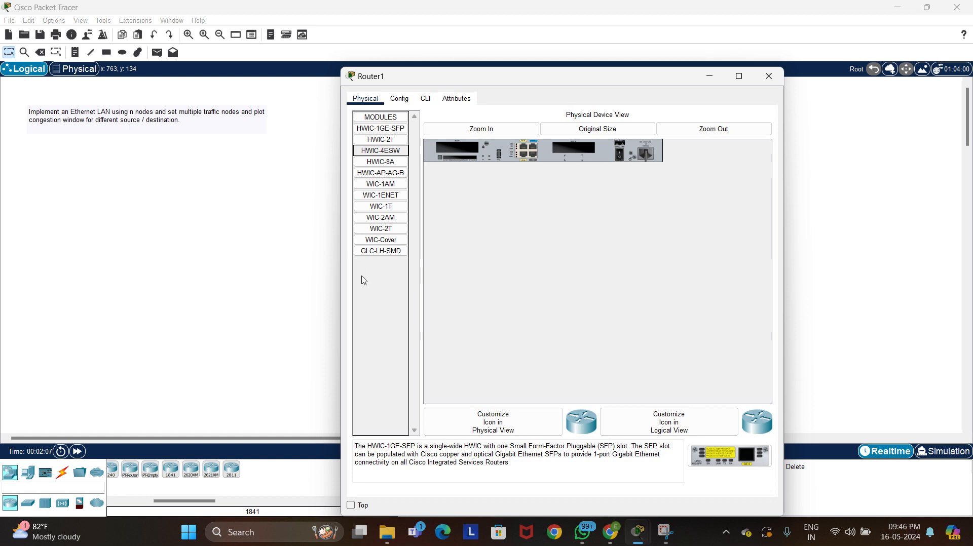
pyautogui.moveTo(389, 229); pyautogui.dragTo(573, 151)
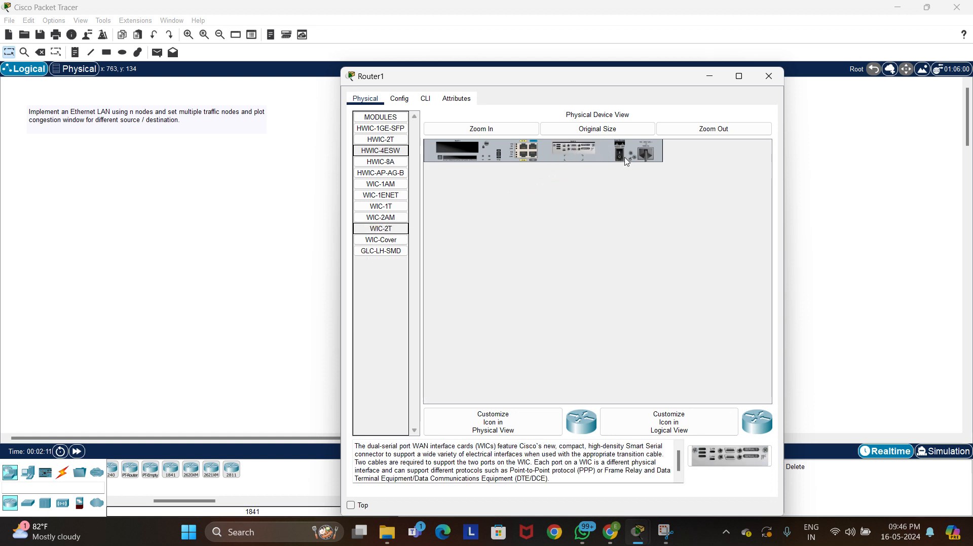
pyautogui.click(769, 78)
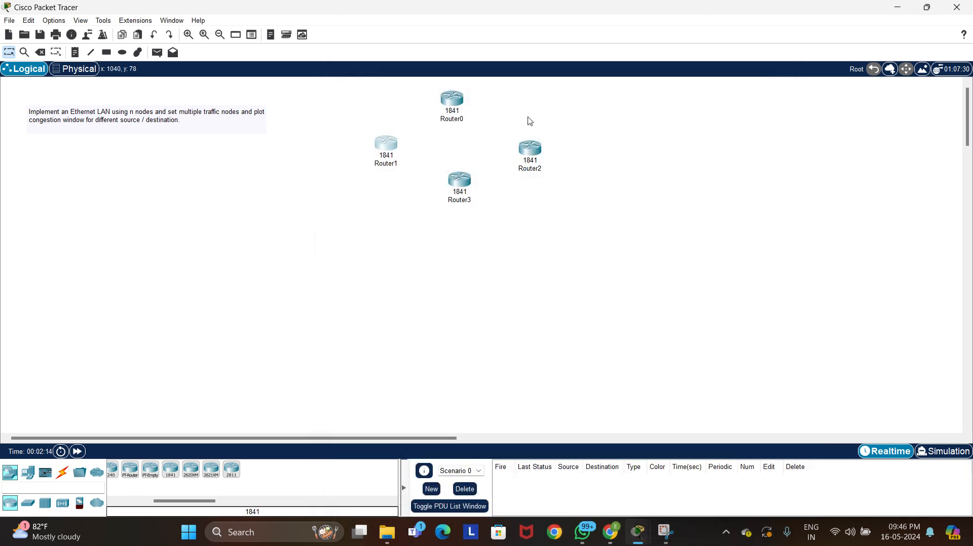
pyautogui.click(459, 103)
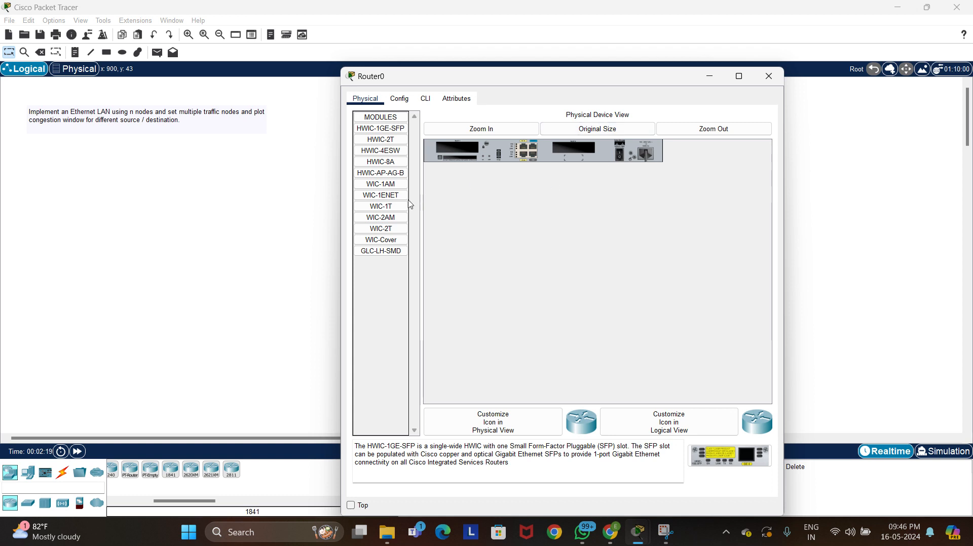
pyautogui.moveTo(380, 229); pyautogui.dragTo(591, 152)
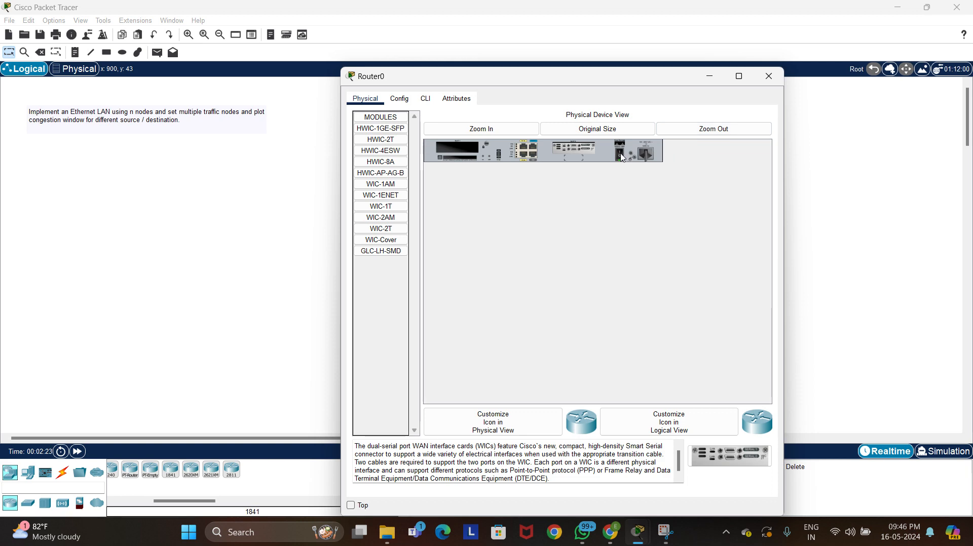
pyautogui.click(770, 77)
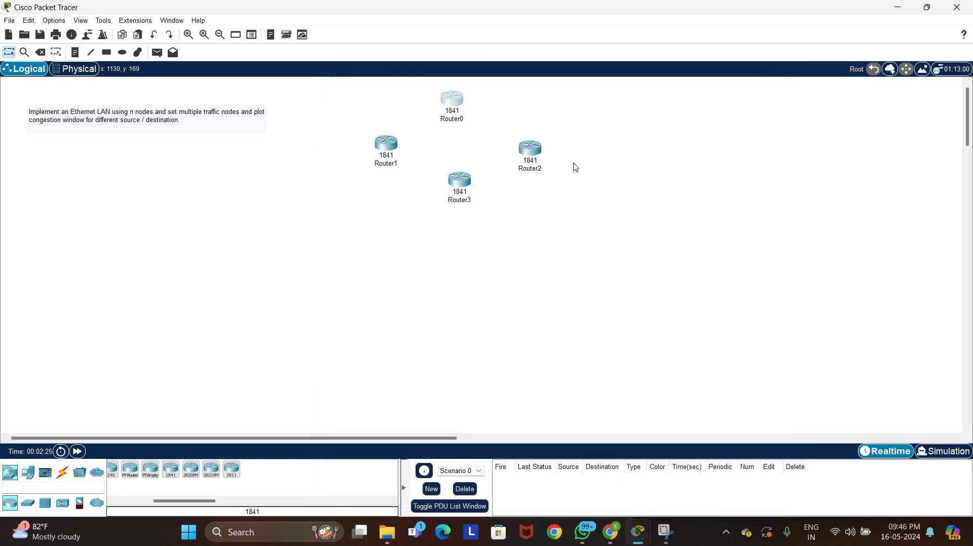
# Install a WIC-2T module in the right-hand slot of Router2 and Router3 while powered off, and switch them back on
pyautogui.click(533, 155)
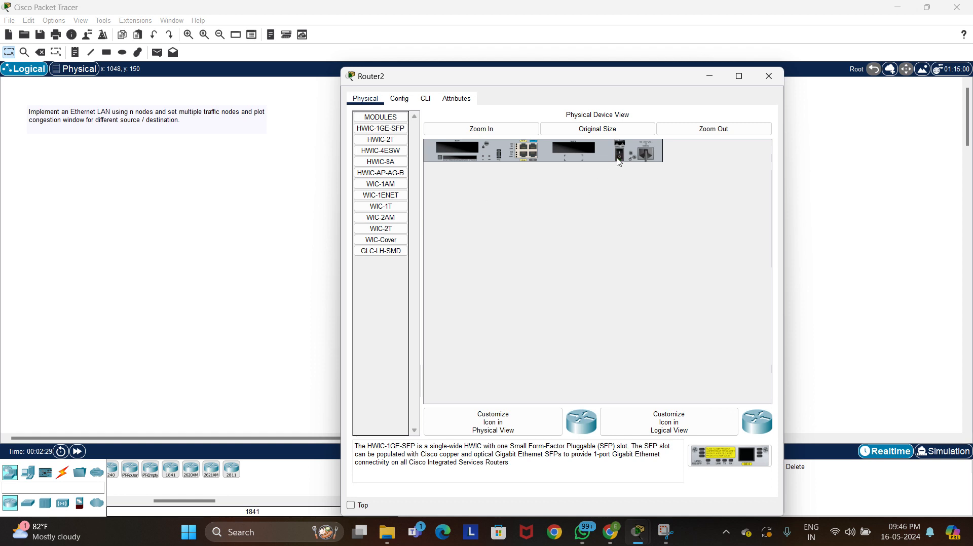
pyautogui.moveTo(381, 229); pyautogui.dragTo(581, 151)
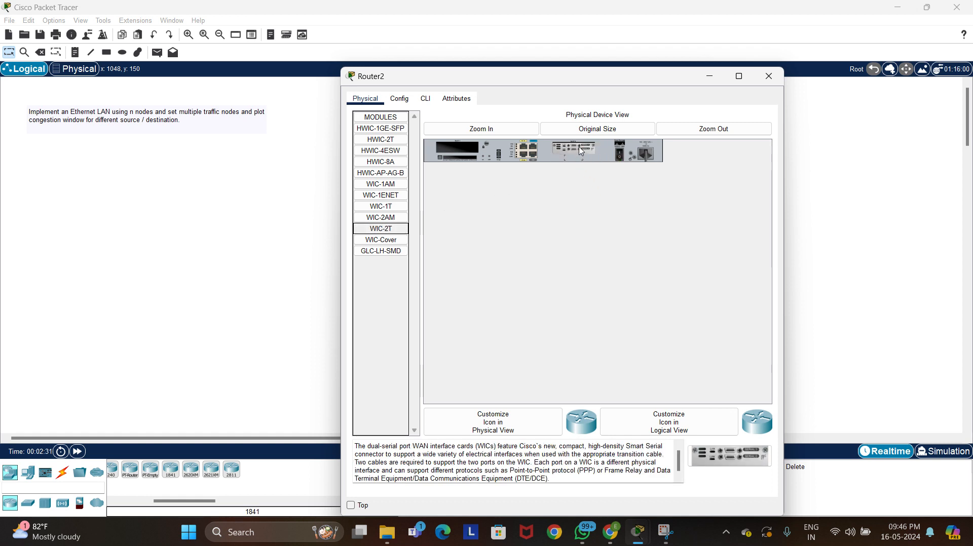
pyautogui.click(769, 76)
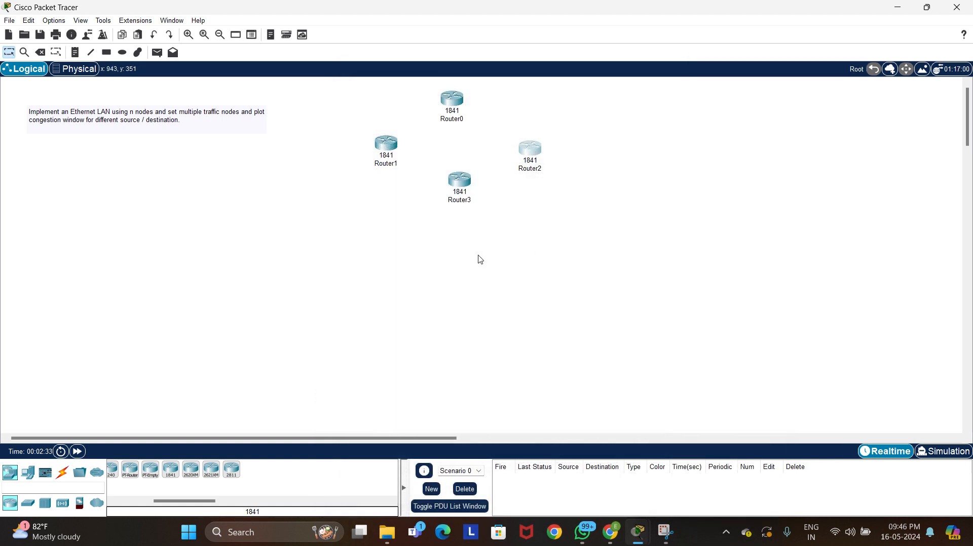
pyautogui.click(460, 181)
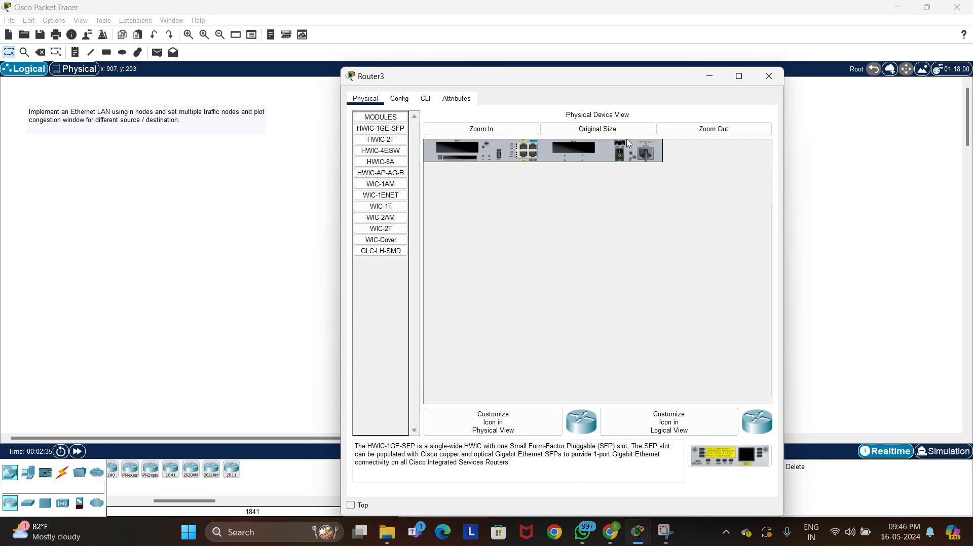
pyautogui.moveTo(380, 229); pyautogui.dragTo(580, 151)
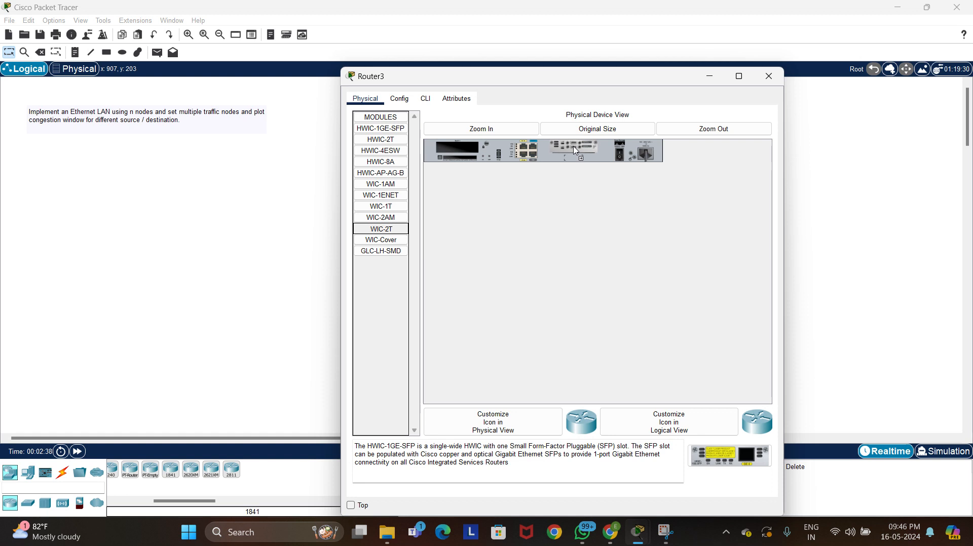
pyautogui.click(620, 160)
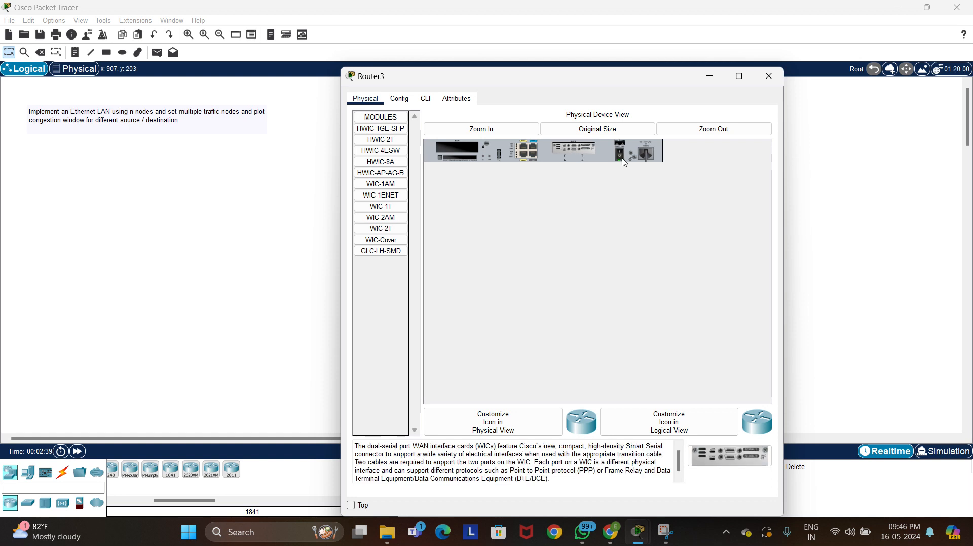
pyautogui.click(769, 76)
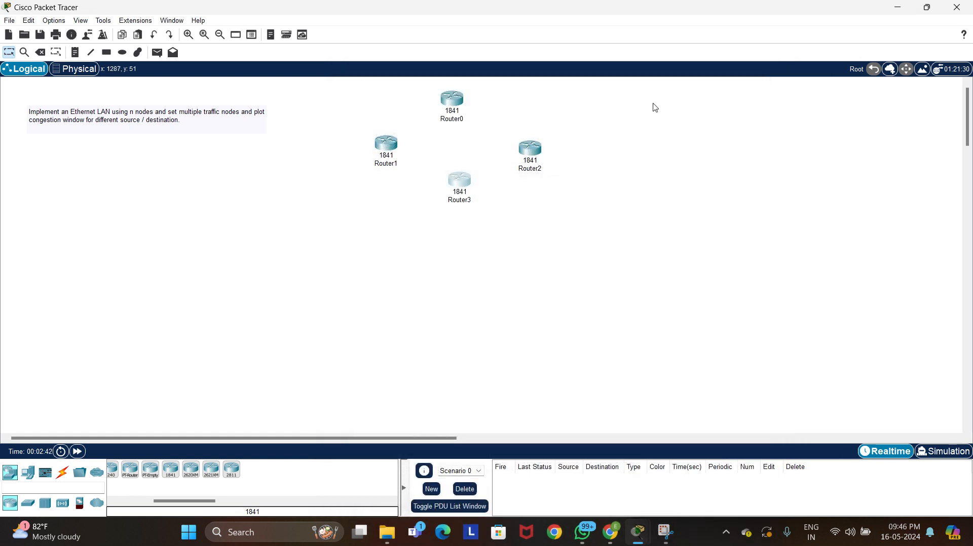
# Choose the Serial DTE cable and tile Packet Tracer beside the WhatsApp image of the handwritten router configuration
pyautogui.click(62, 475)
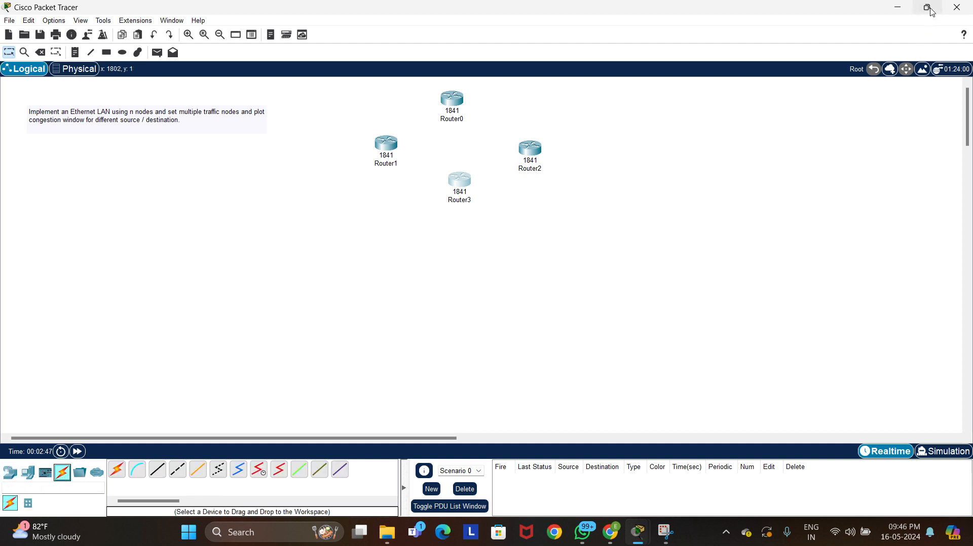
pyautogui.moveTo(930, 8)
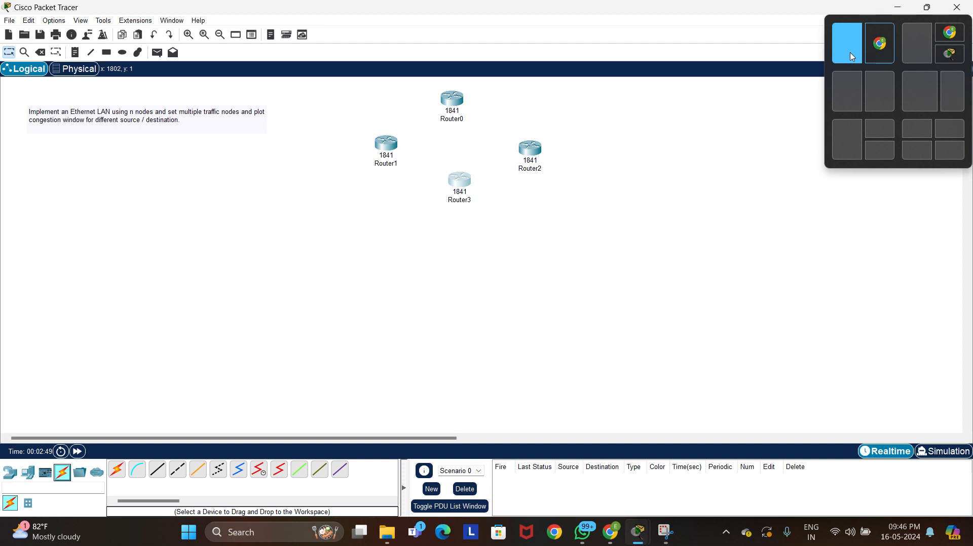
pyautogui.click(588, 534)
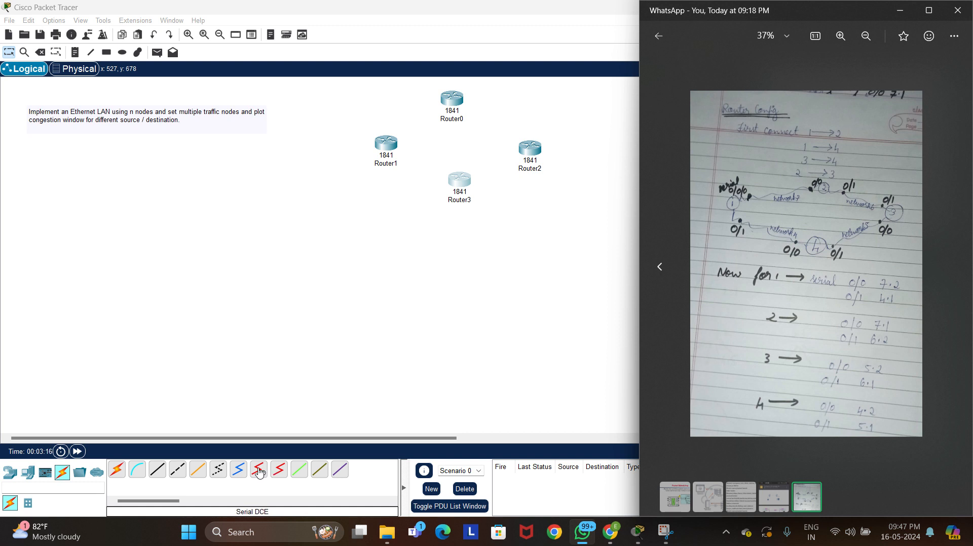
pyautogui.click(284, 479)
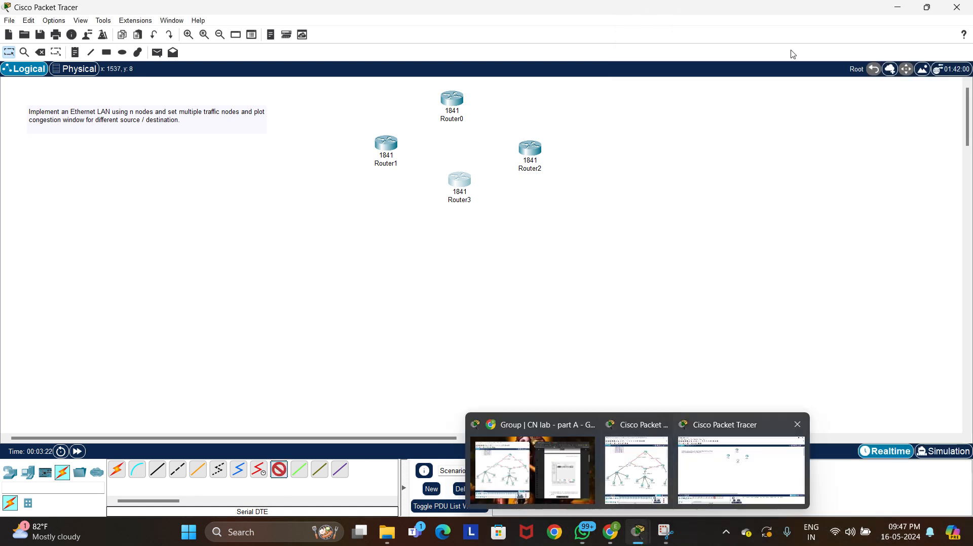
pyautogui.moveTo(927, 6)
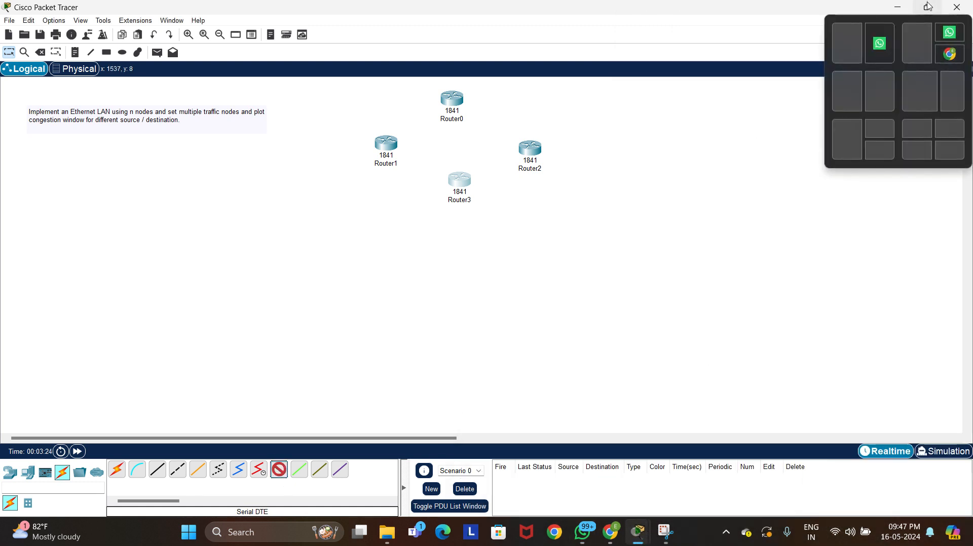
pyautogui.click(873, 35)
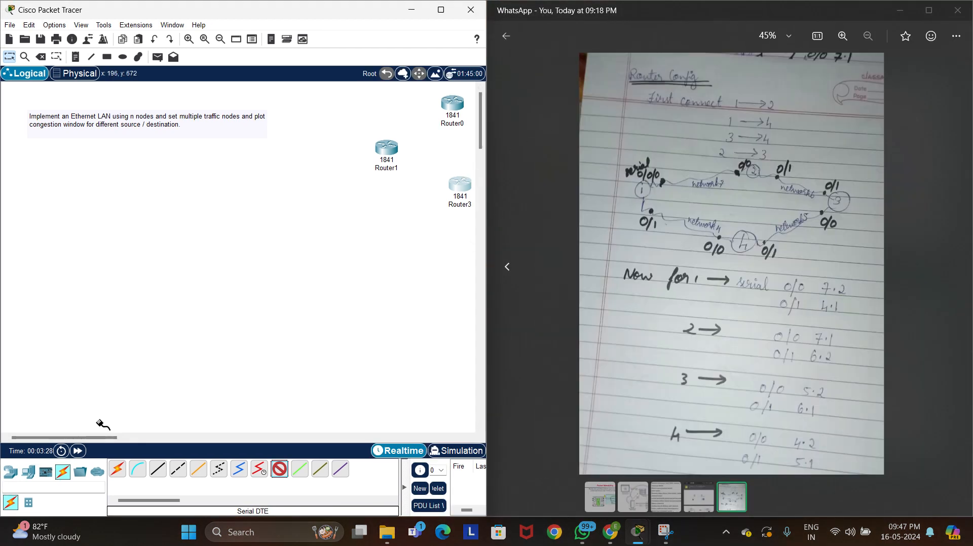
# Connect Router1's Serial0/0/0 port to Router0's Serial0/0/0 port with the Serial DTE cable
pyautogui.moveTo(94, 438); pyautogui.dragTo(145, 439)
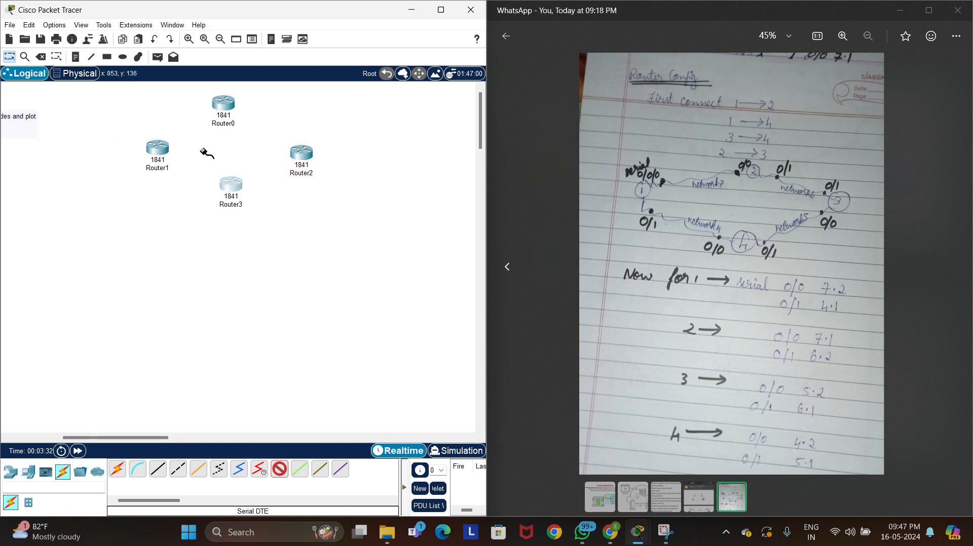
pyautogui.click(162, 150)
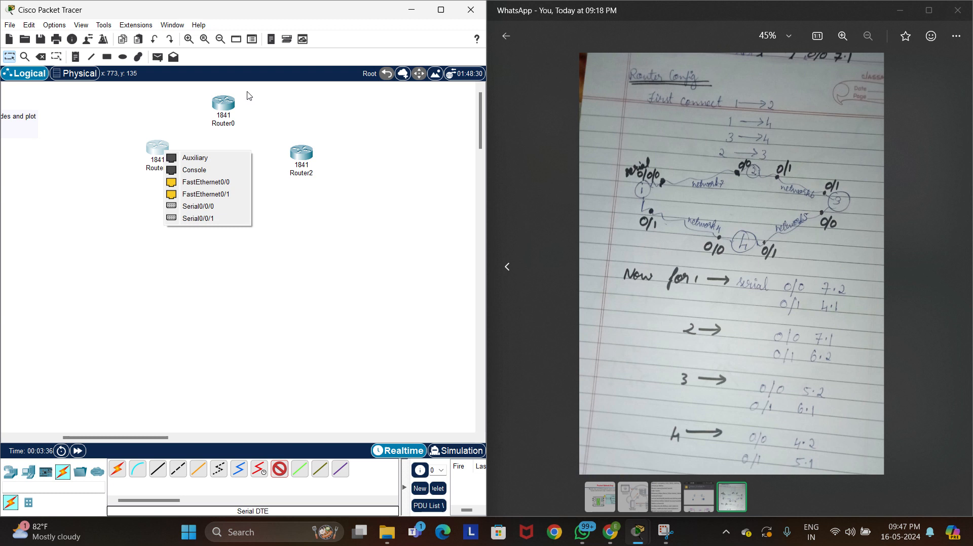
pyautogui.click(237, 207)
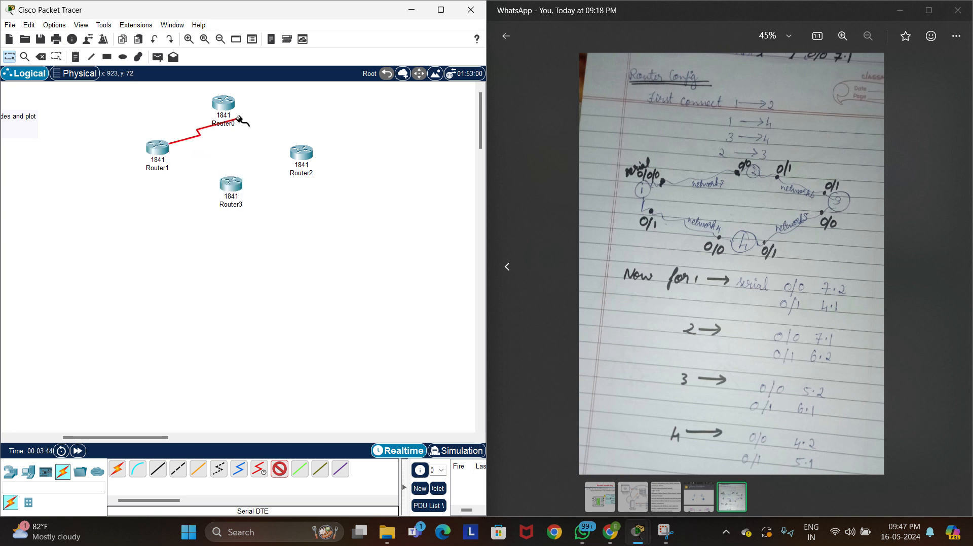
pyautogui.click(224, 106)
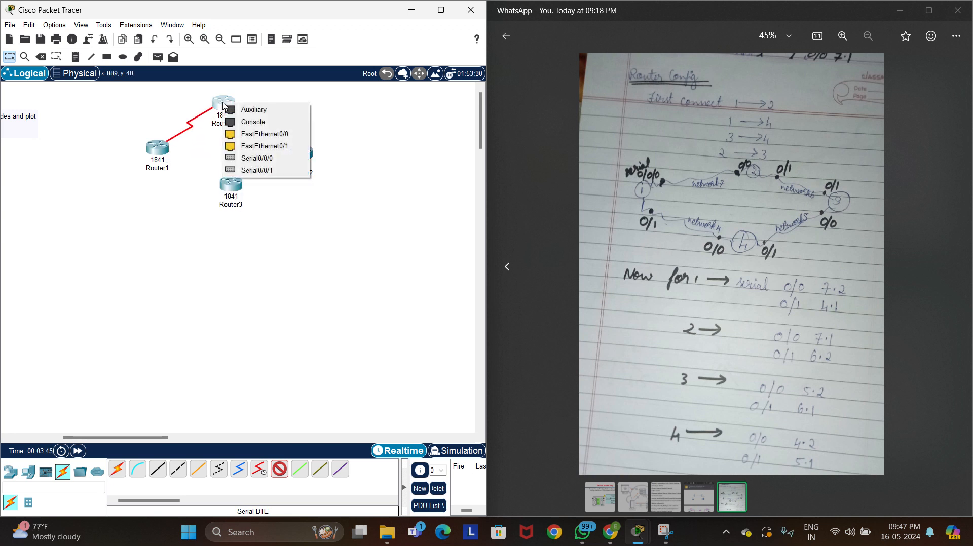
pyautogui.click(272, 158)
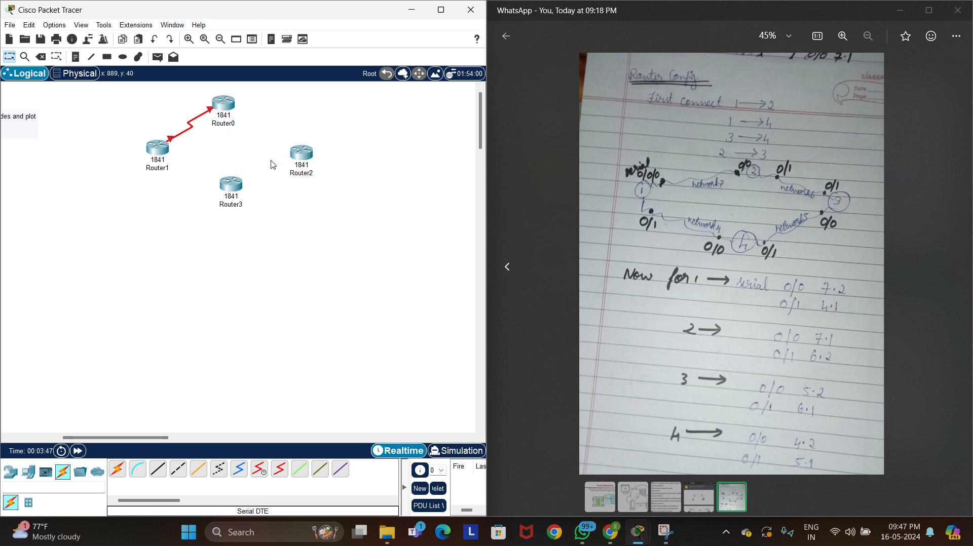
# Connect Router1's Serial0/0/1 port to Router3's Serial0/0/0 port with a Serial DTE cable
pyautogui.click(280, 472)
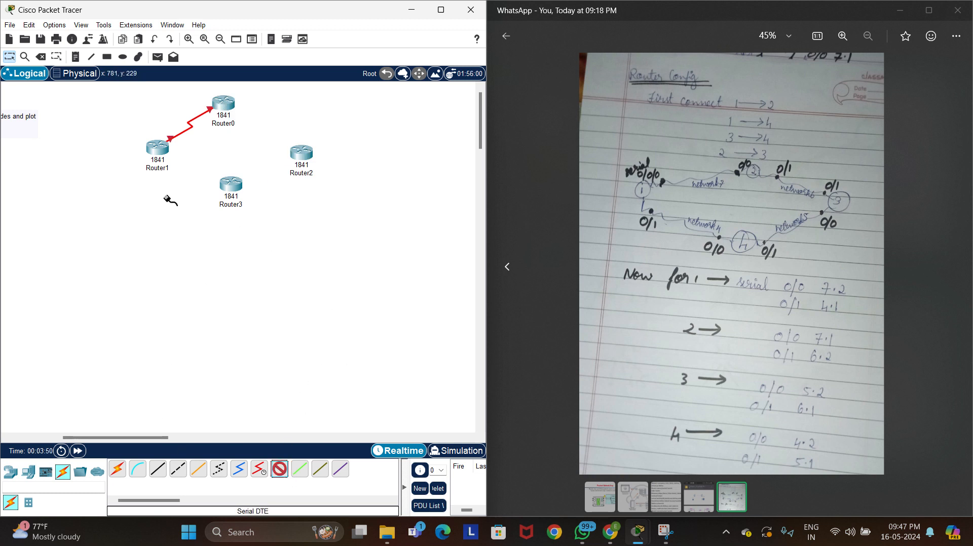
pyautogui.click(157, 146)
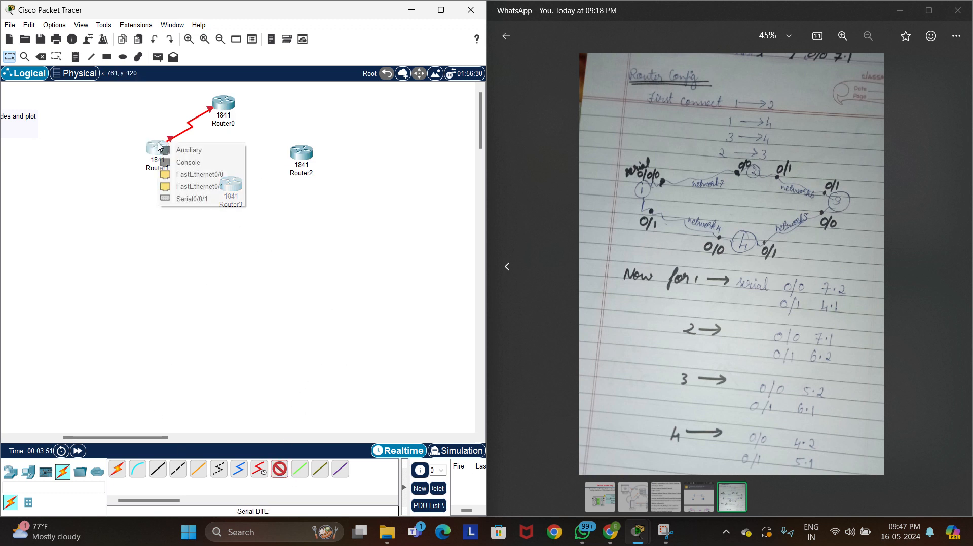
pyautogui.click(226, 199)
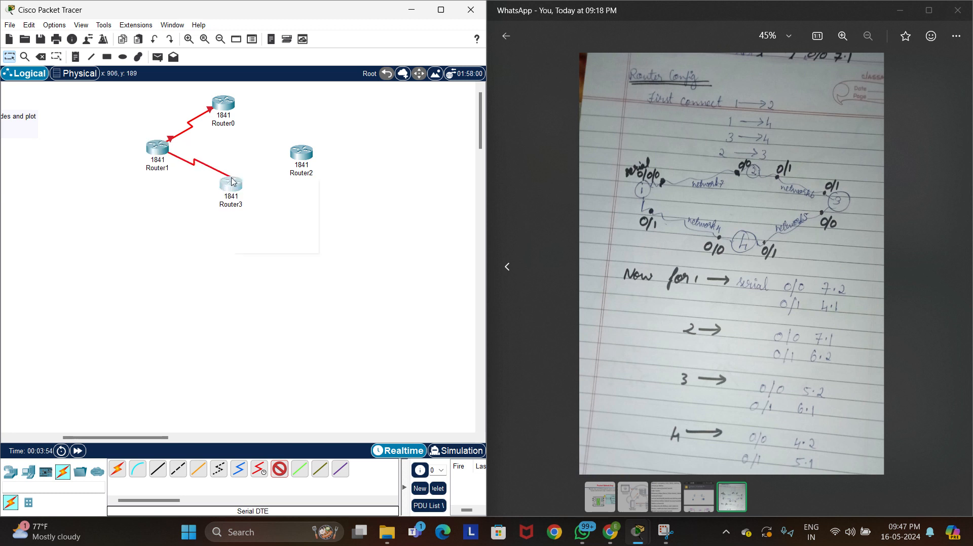
pyautogui.click(231, 180)
pyautogui.click(274, 234)
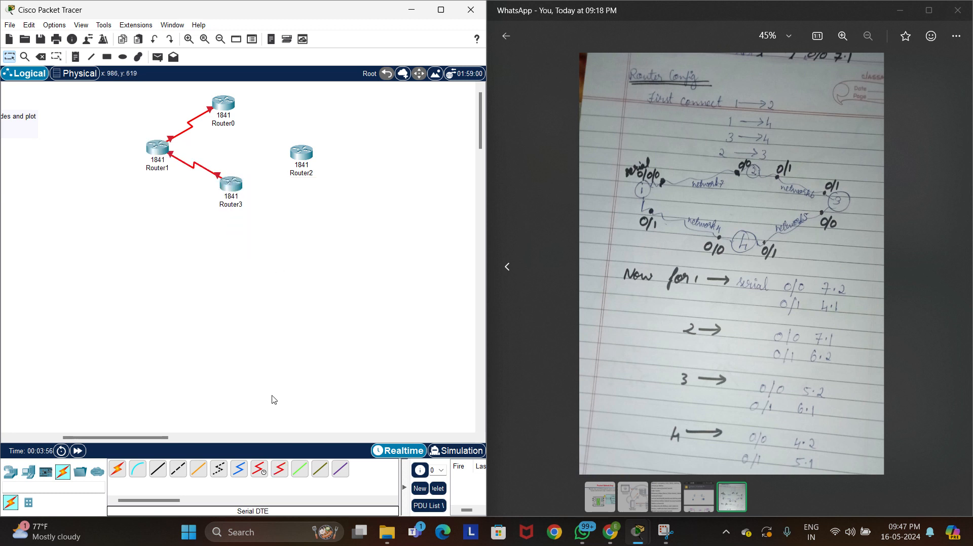
# Connect Router2's Serial0/0/0 port to Router3's Serial0/0/1 port with a Serial DTE cable
pyautogui.click(278, 471)
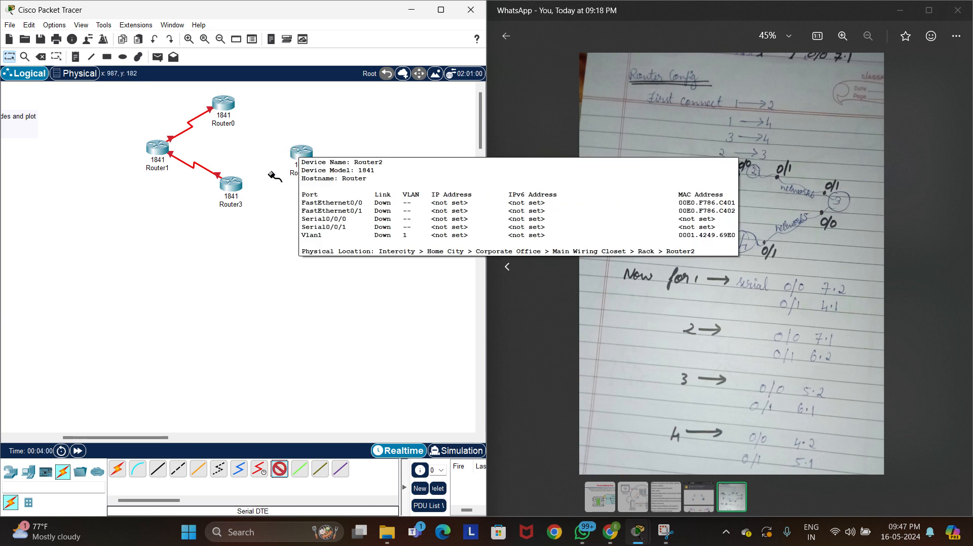
pyautogui.click(300, 155)
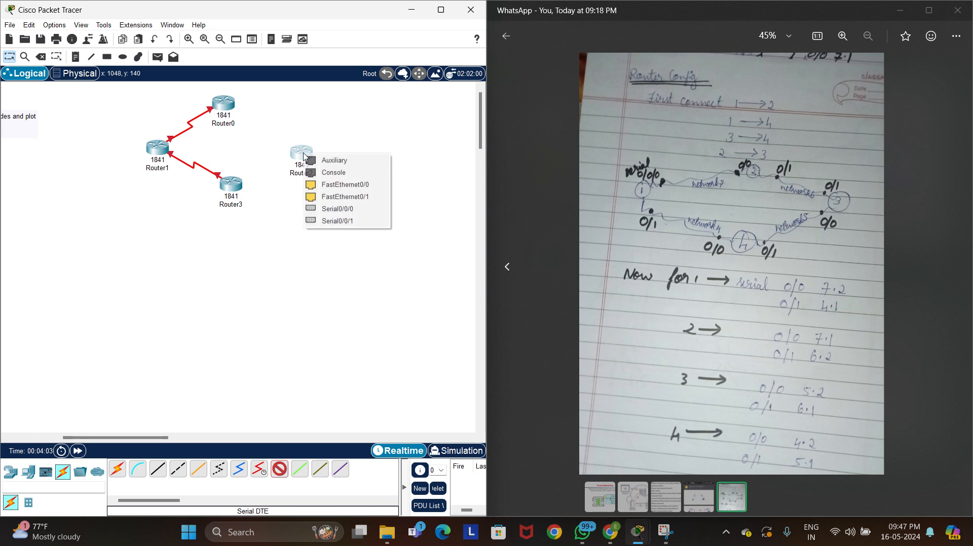
pyautogui.click(354, 215)
pyautogui.click(239, 188)
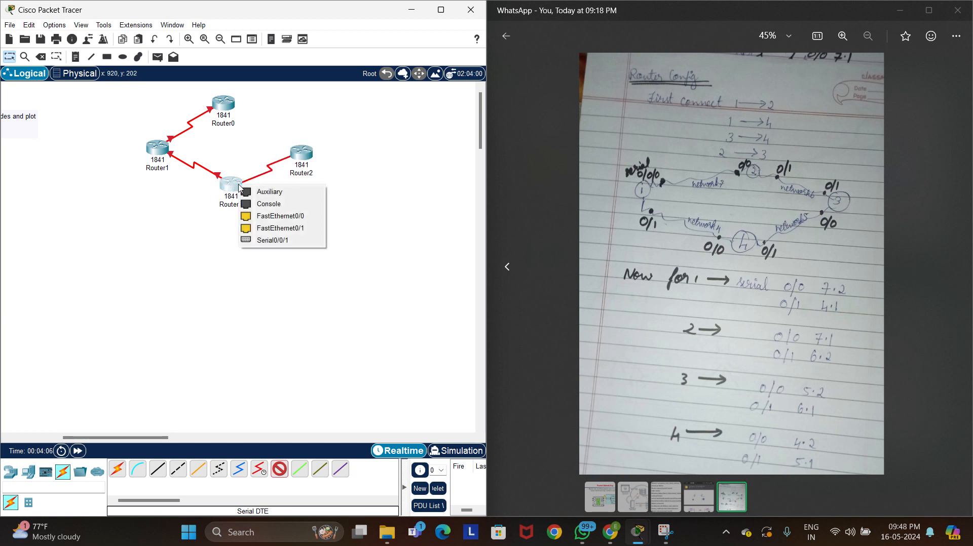
pyautogui.click(282, 241)
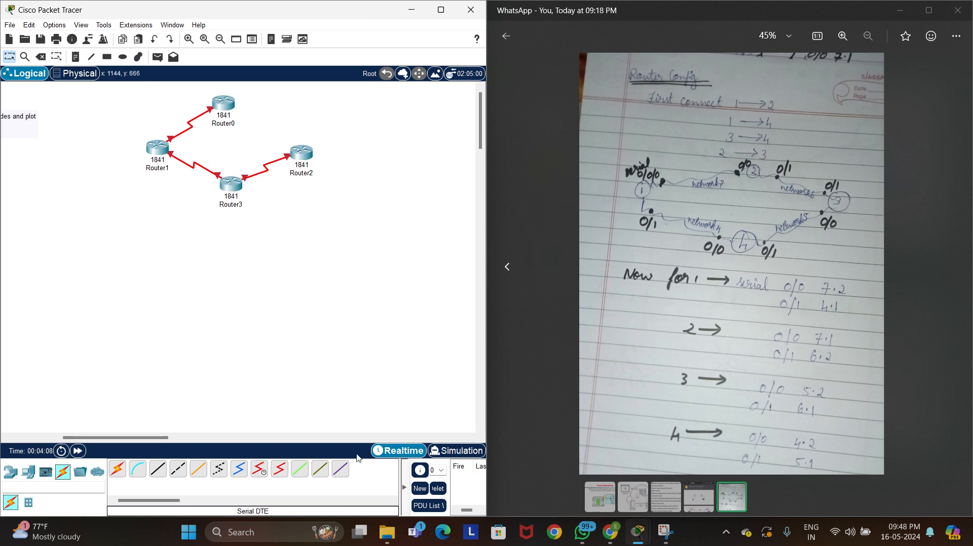
# Connect Router0's Serial0/0/1 port to Router2's Serial0/0/1 port with a Serial DTE cable
pyautogui.click(279, 468)
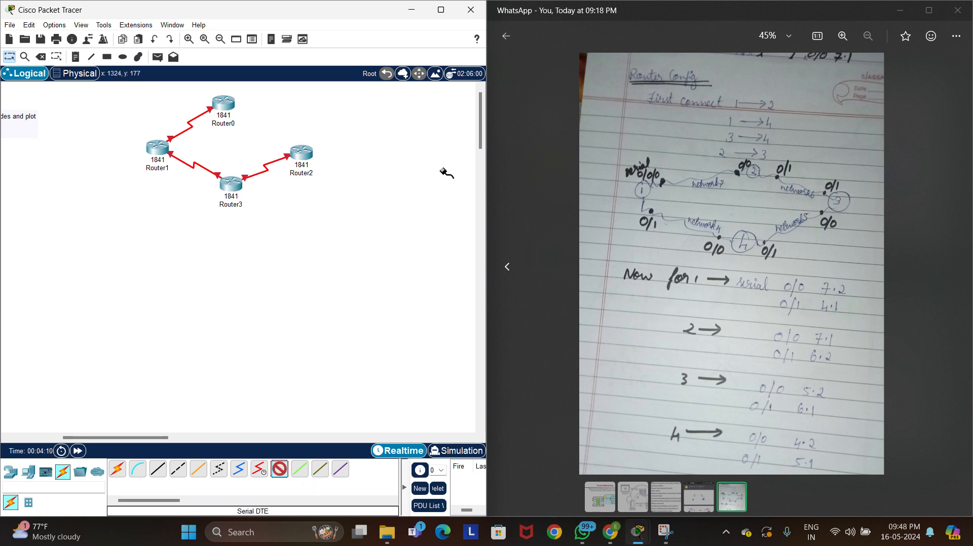
pyautogui.click(229, 101)
pyautogui.click(303, 154)
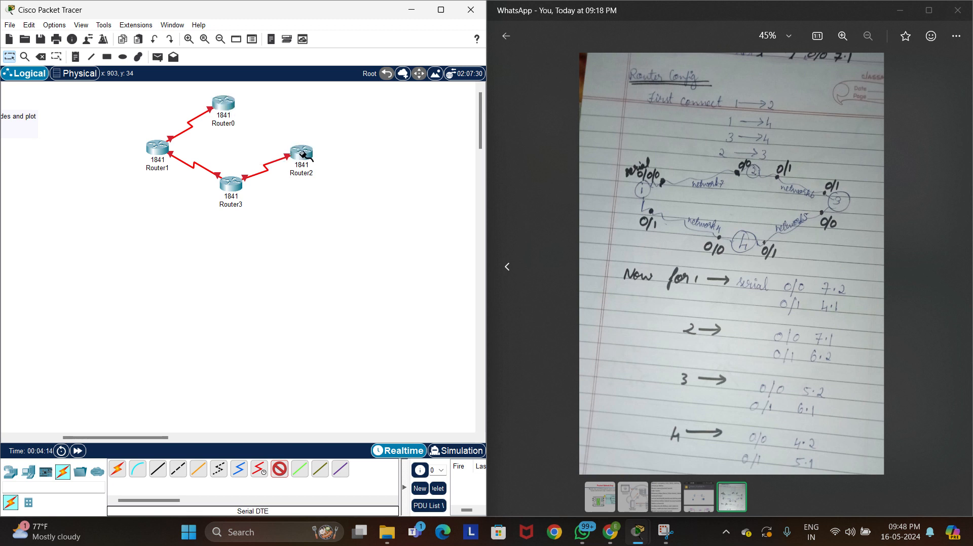
pyautogui.click(302, 151)
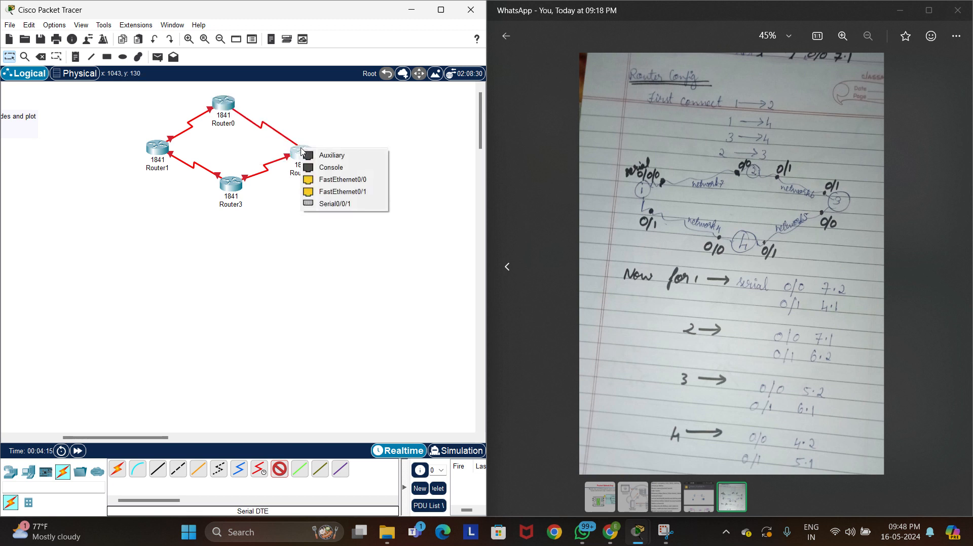
pyautogui.click(353, 205)
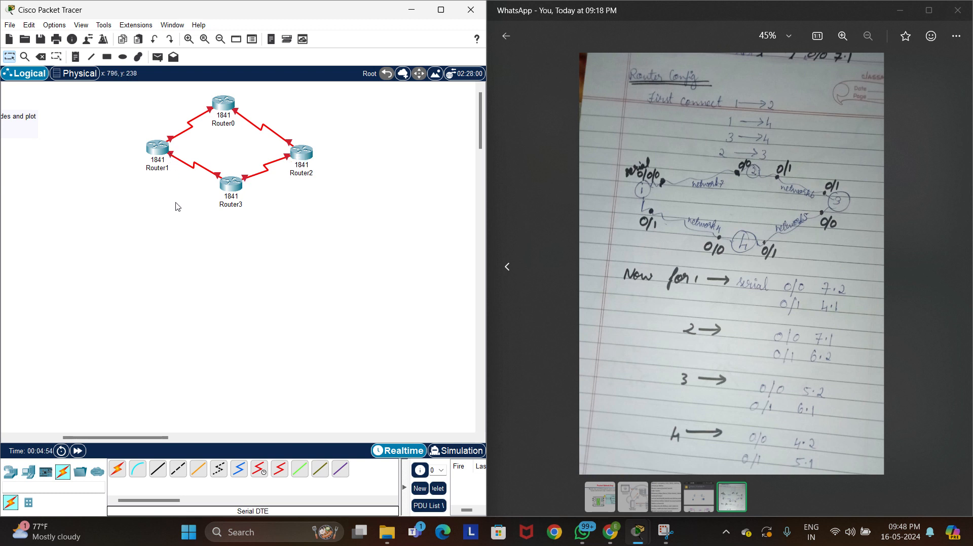
# Enable Router1's Serial0/0/0 interface and assign it the IPv4 address 192.168.7.2 with subnet mask 255.255.255.0
pyautogui.moveTo(171, 157)
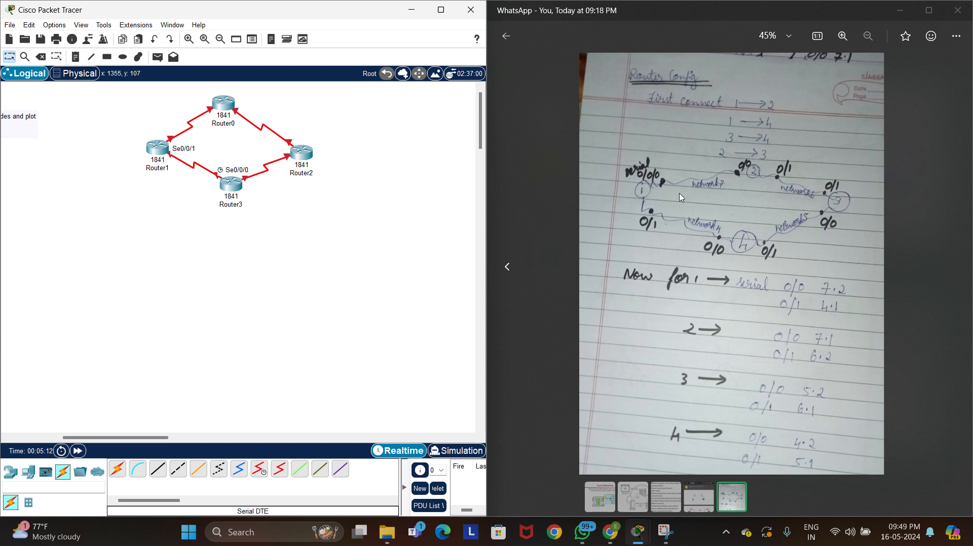
pyautogui.click(156, 152)
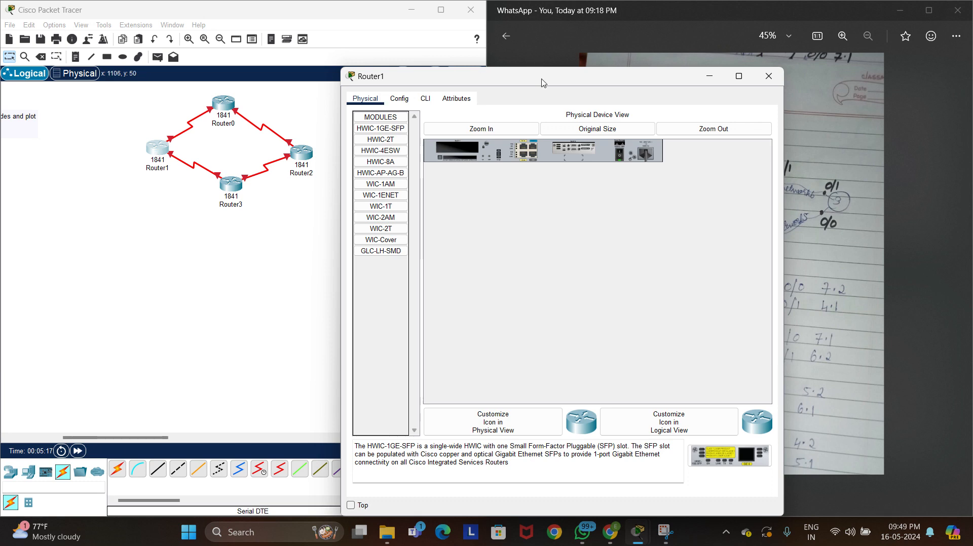
pyautogui.moveTo(541, 83); pyautogui.dragTo(216, 128)
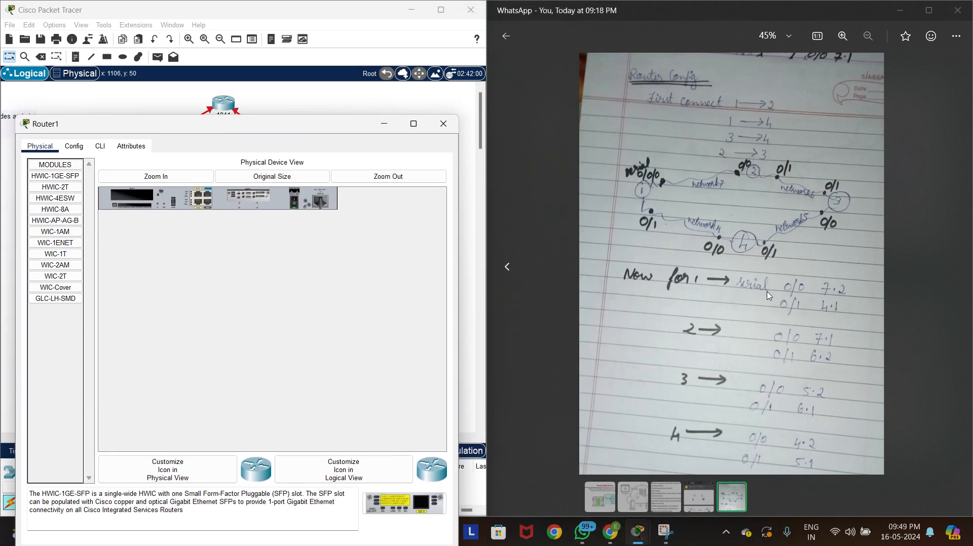
pyautogui.click(69, 146)
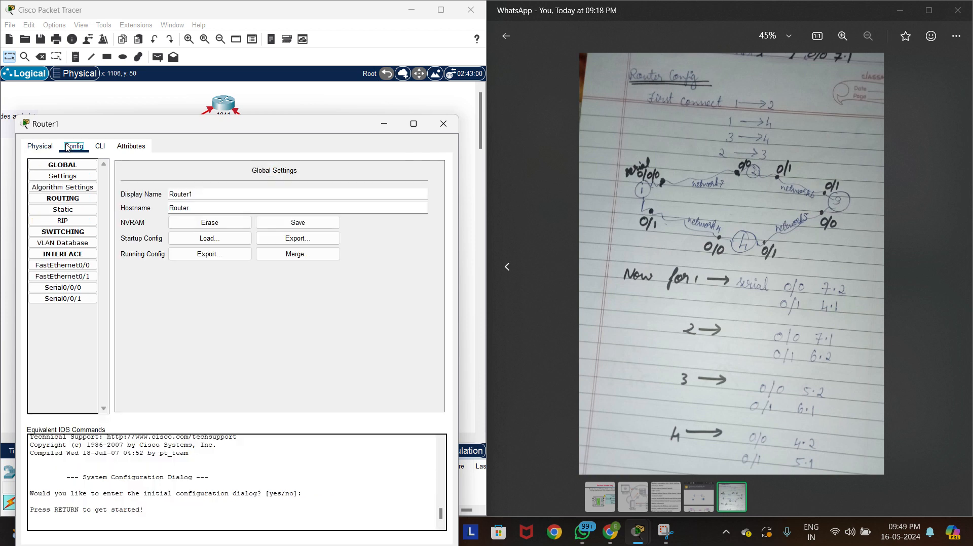
pyautogui.click(85, 291)
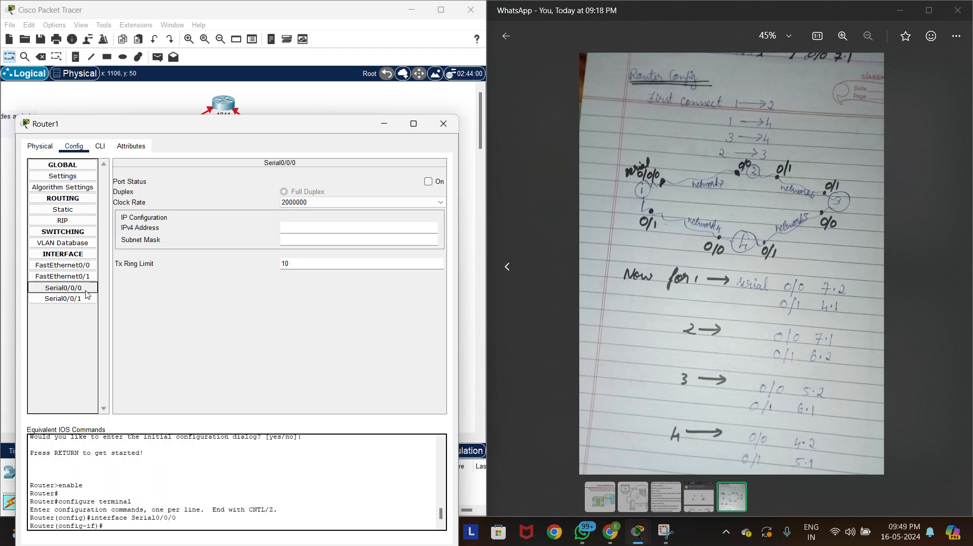
pyautogui.click(432, 182)
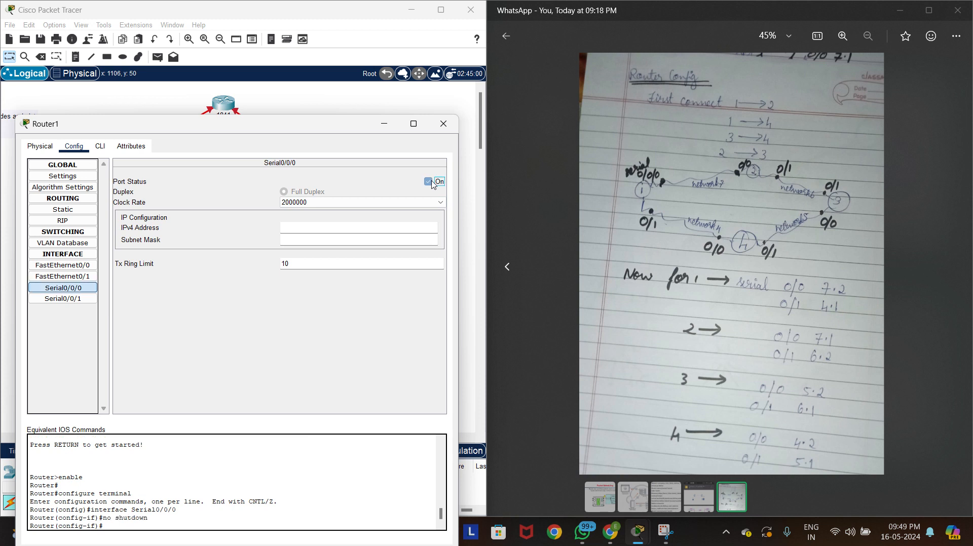
pyautogui.click(365, 230)
pyautogui.write('192.168.7.2')
pyautogui.press('Return')
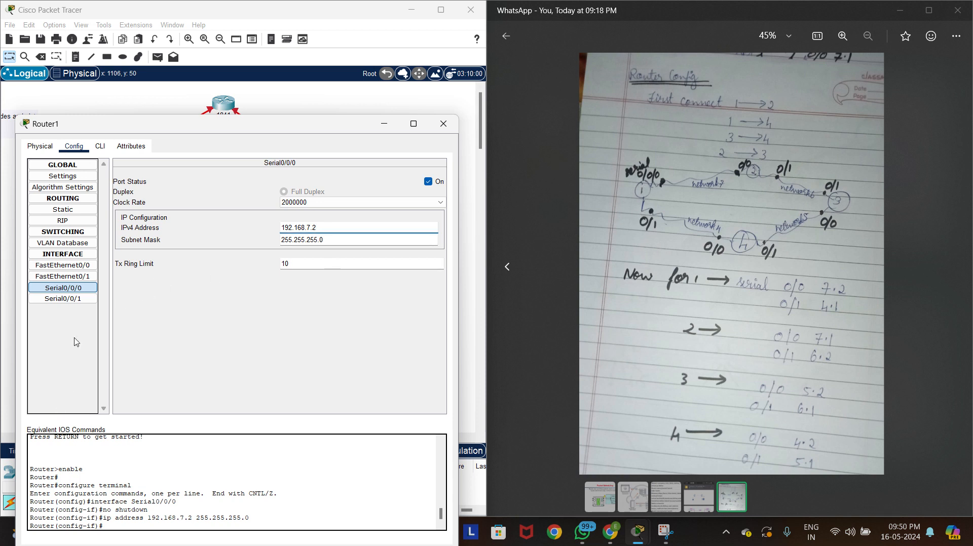
# Assign Router1's Serial0/0/1 interface the IPv4 address 192.168.4.1 with mask 255.255.255.0, enable the port and close the router's window
pyautogui.click(72, 304)
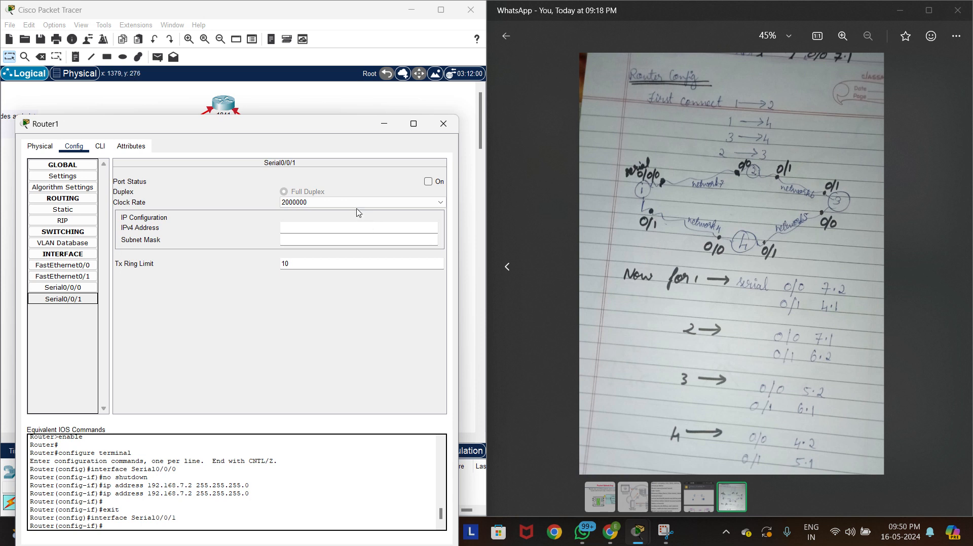
pyautogui.click(359, 233)
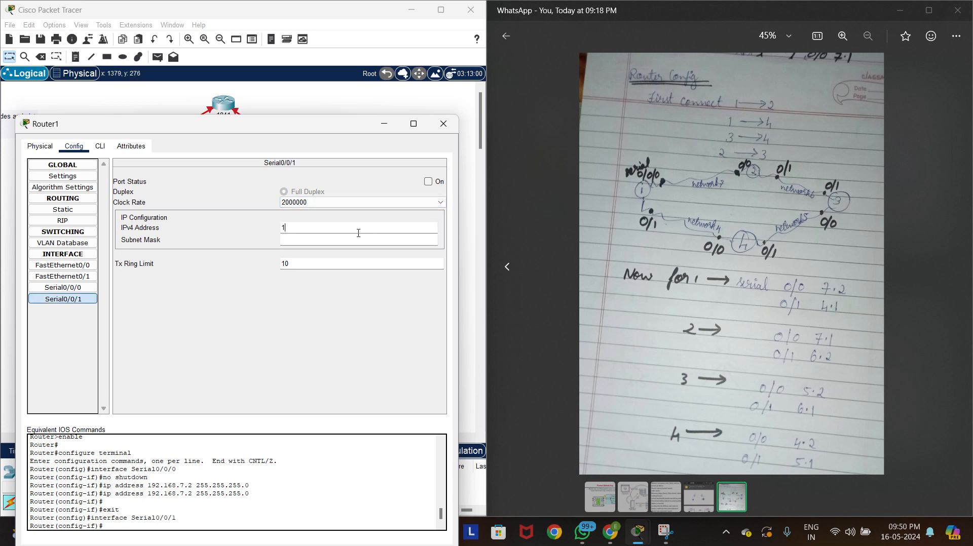
pyautogui.write('192.168.4.1')
pyautogui.press('Tab')
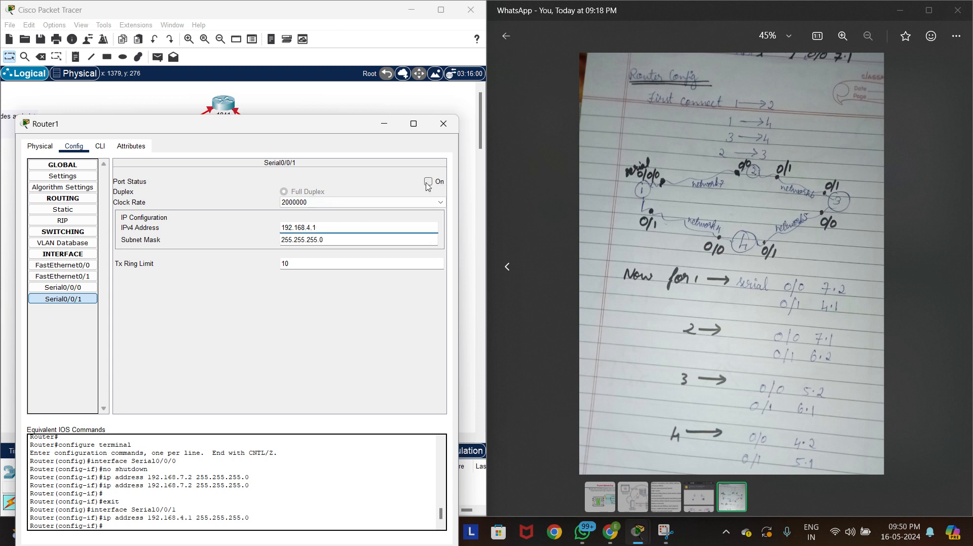
pyautogui.click(428, 182)
pyautogui.moveTo(317, 228); pyautogui.dragTo(271, 229)
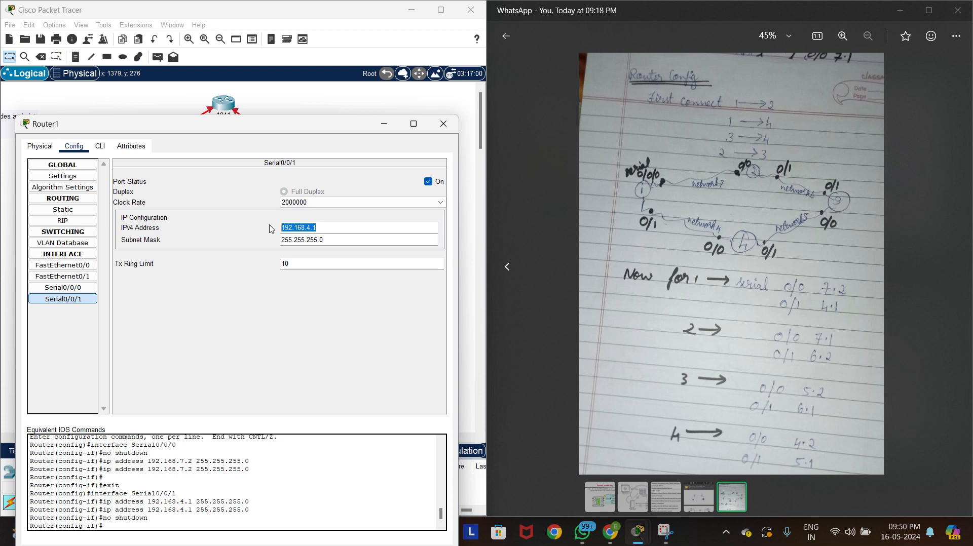
pyautogui.click(444, 124)
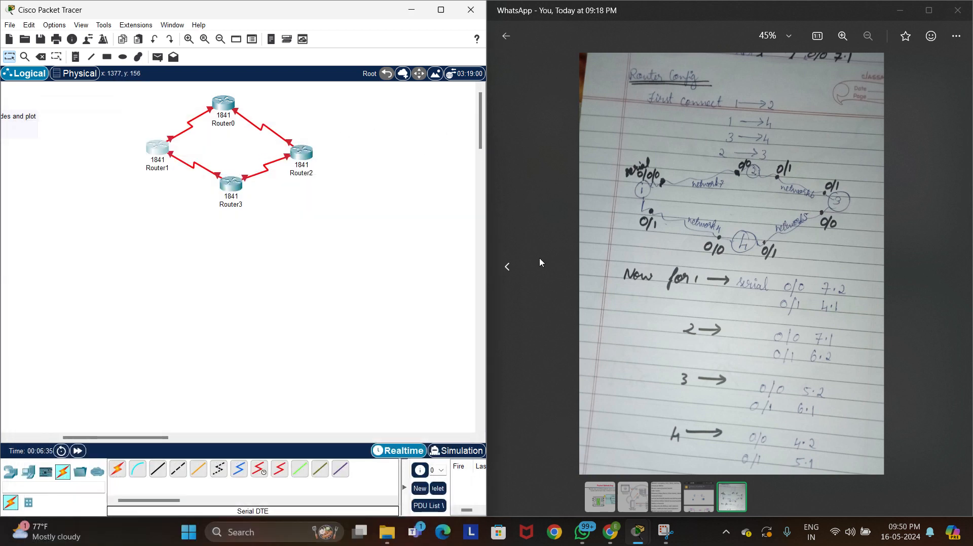
# Enable Router0's Serial0/0/0 interface and assign it the IPv4 address 192.168.7.1 with subnet mask 255.255.255.0
pyautogui.click(228, 104)
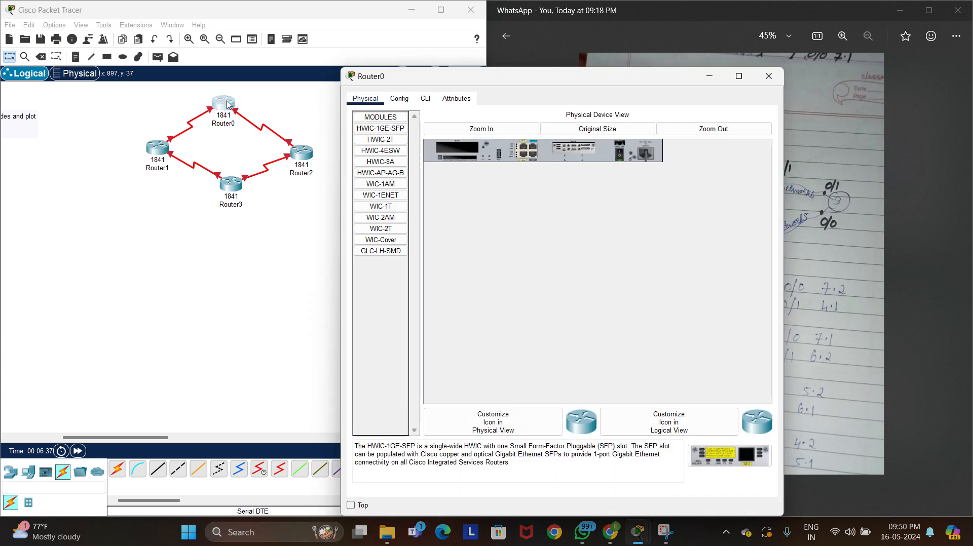
pyautogui.moveTo(553, 82); pyautogui.dragTo(330, 73)
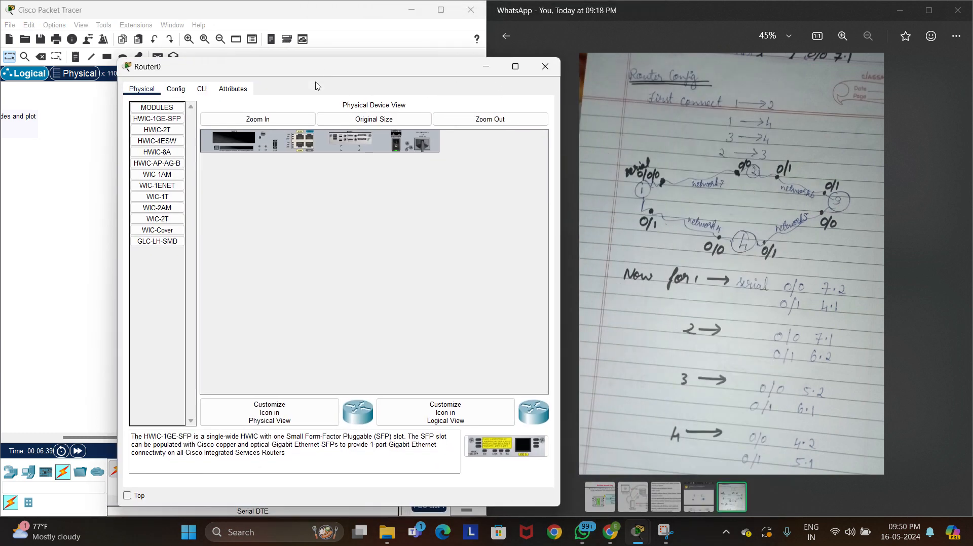
pyautogui.click(176, 89)
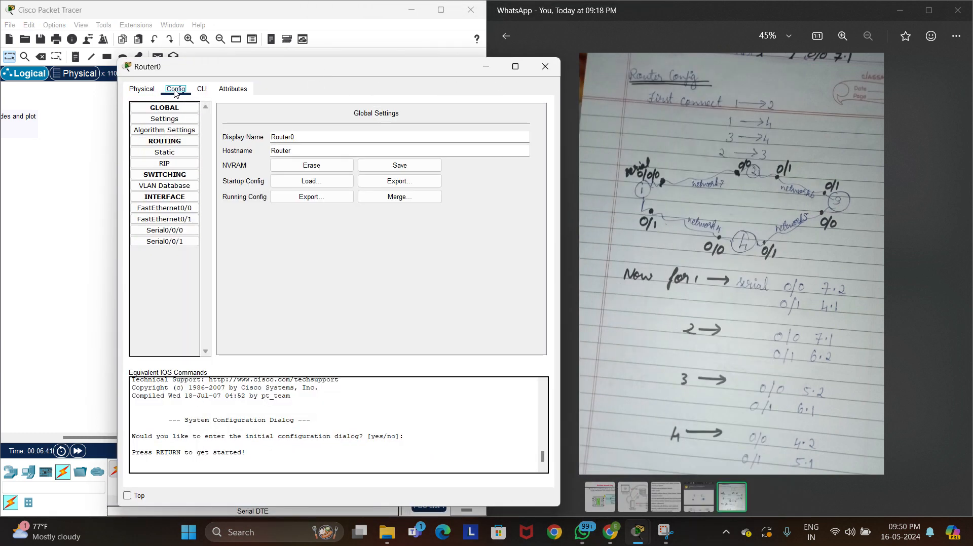
pyautogui.click(181, 231)
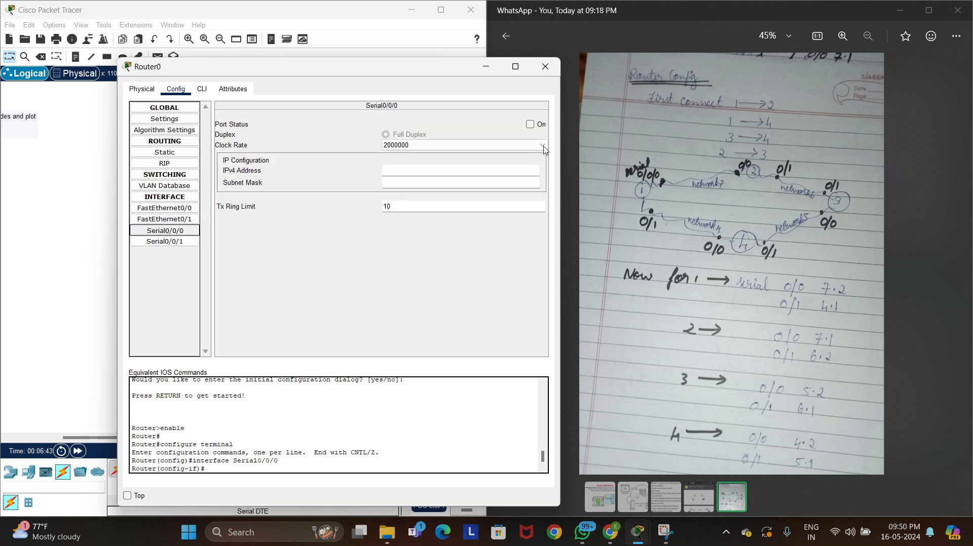
pyautogui.click(530, 126)
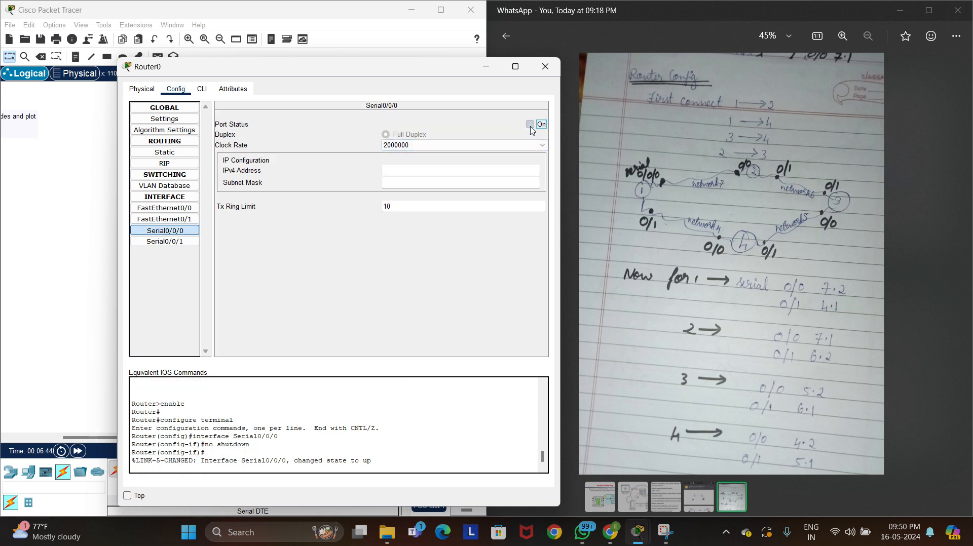
pyautogui.click(487, 173)
pyautogui.write('192.168.4.1')
pyautogui.press('Return')
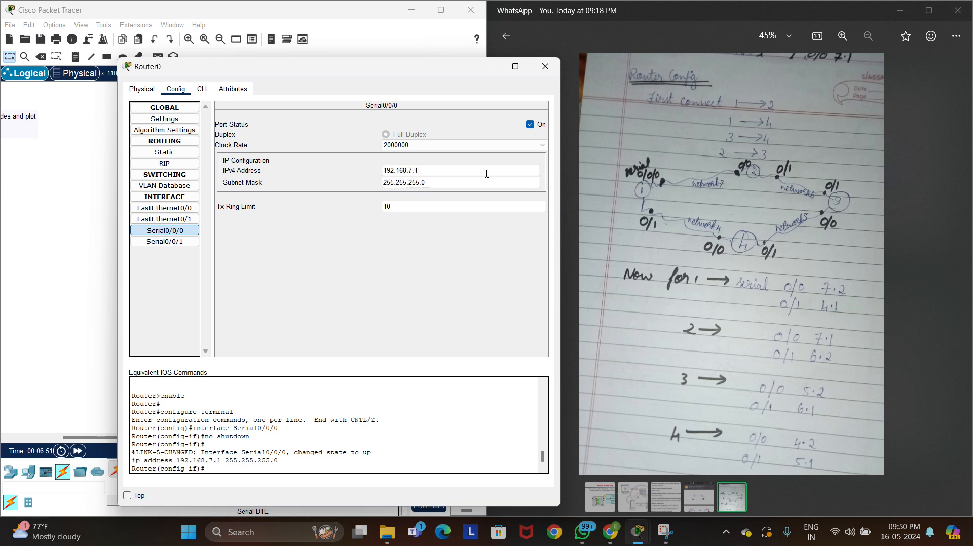
# Assign Router0's Serial0/0/1 interface the IPv4 address 192.168.6.2 with mask 255.255.255.0, enable the port and close the router's window
pyautogui.click(186, 243)
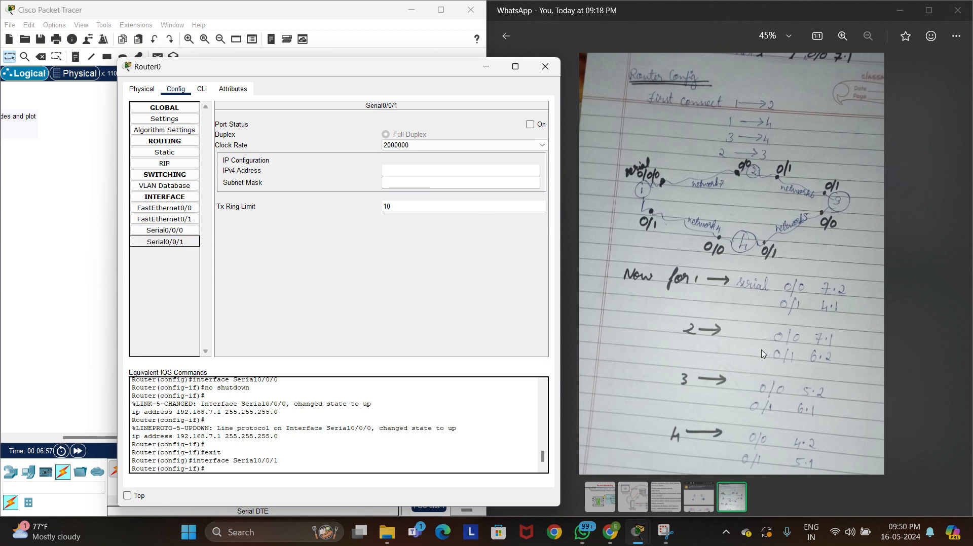
pyautogui.click(479, 171)
pyautogui.write('192.168.4.1')
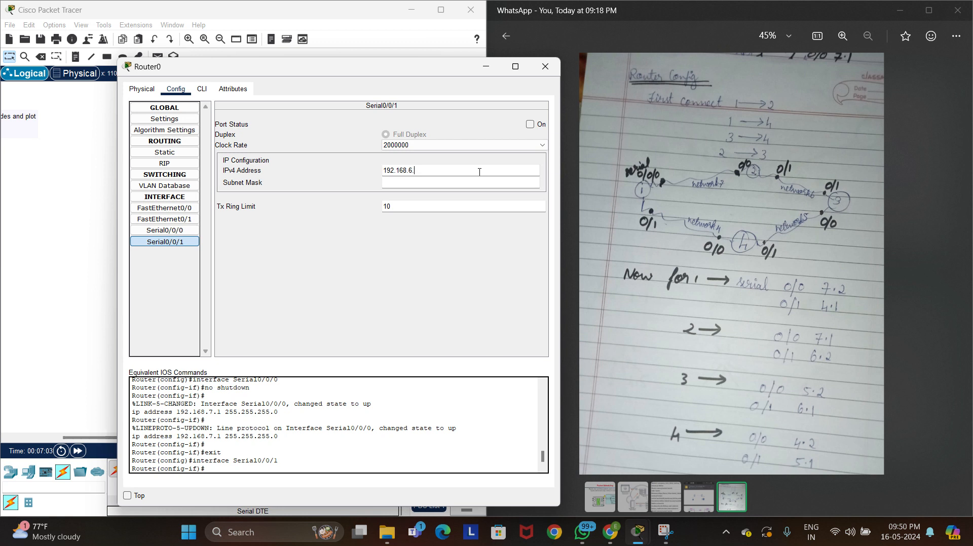
pyautogui.click(481, 180)
pyautogui.click(481, 181)
pyautogui.click(530, 125)
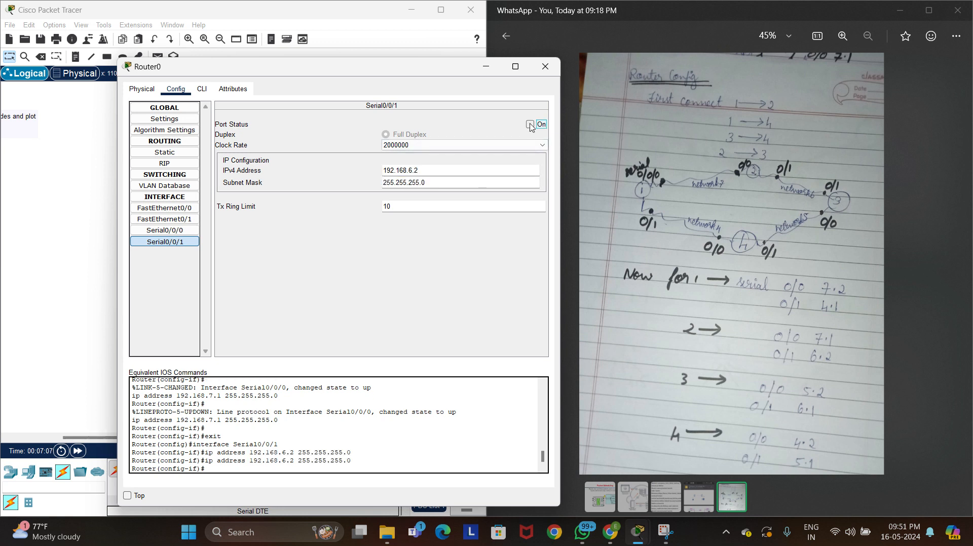
pyautogui.click(546, 66)
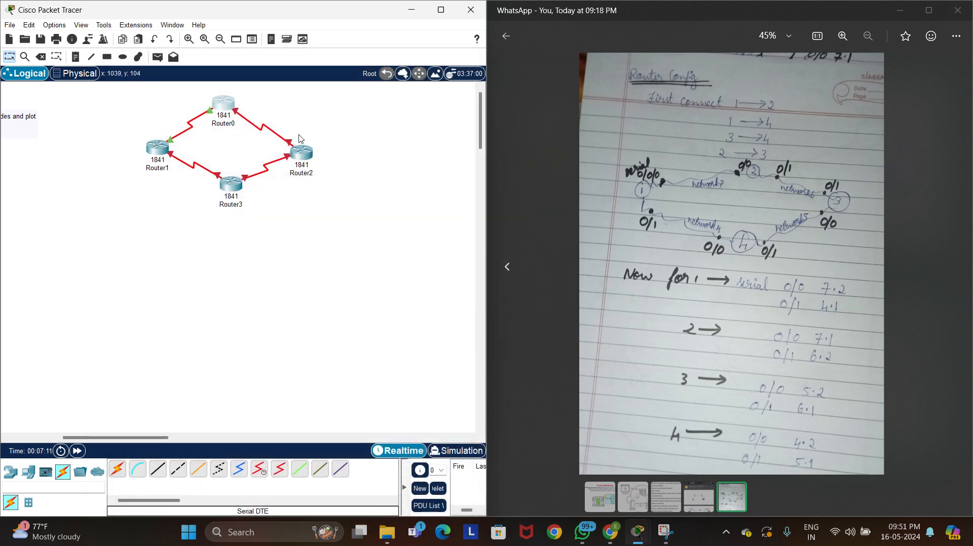
# Switch on Router2's power, try to open its configuration settings, and close its window
pyautogui.click(299, 158)
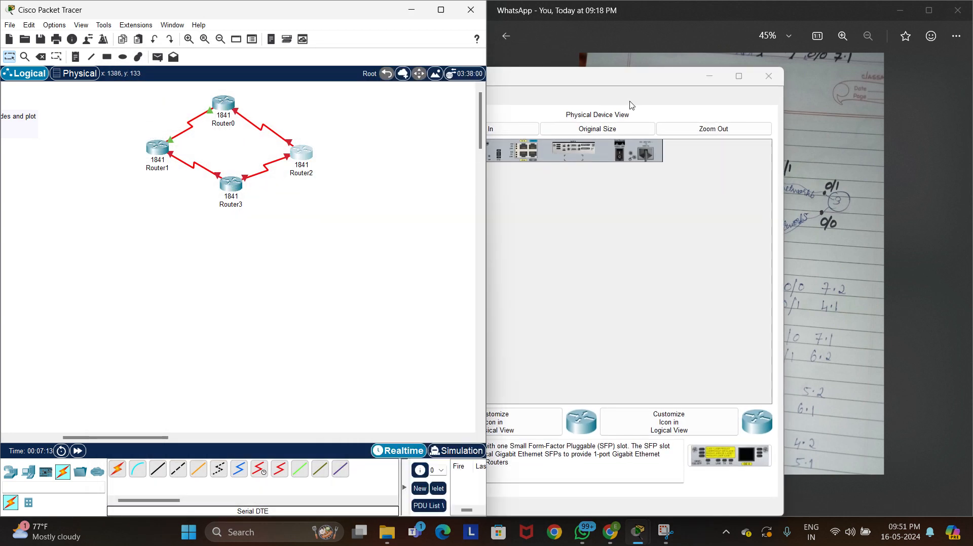
pyautogui.click(653, 85)
pyautogui.moveTo(654, 84); pyautogui.dragTo(391, 94)
pyautogui.click(137, 108)
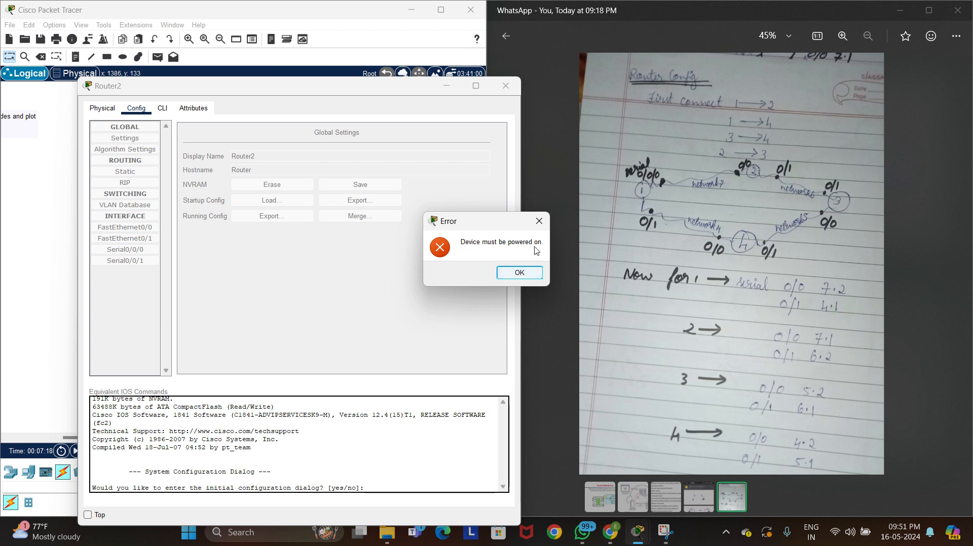
pyautogui.click(525, 272)
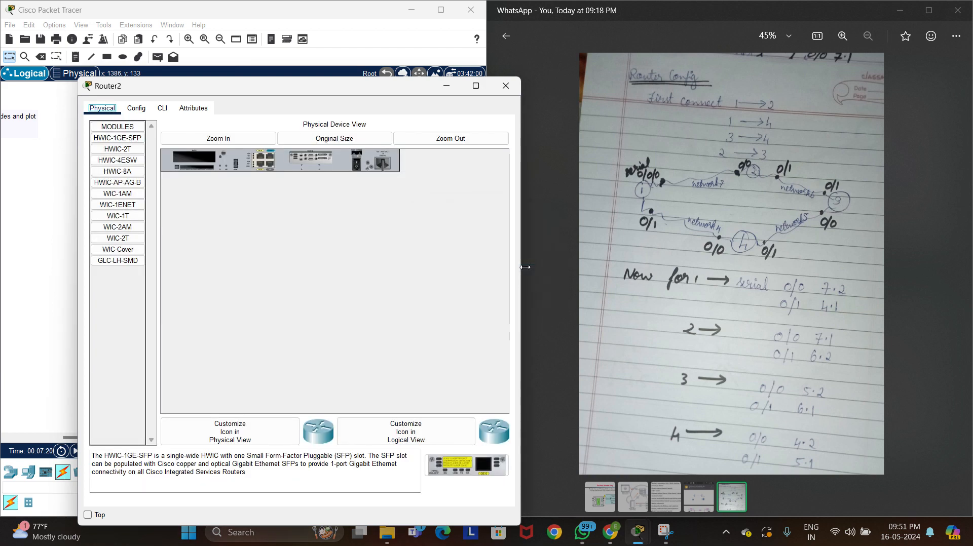
pyautogui.click(353, 169)
pyautogui.click(138, 109)
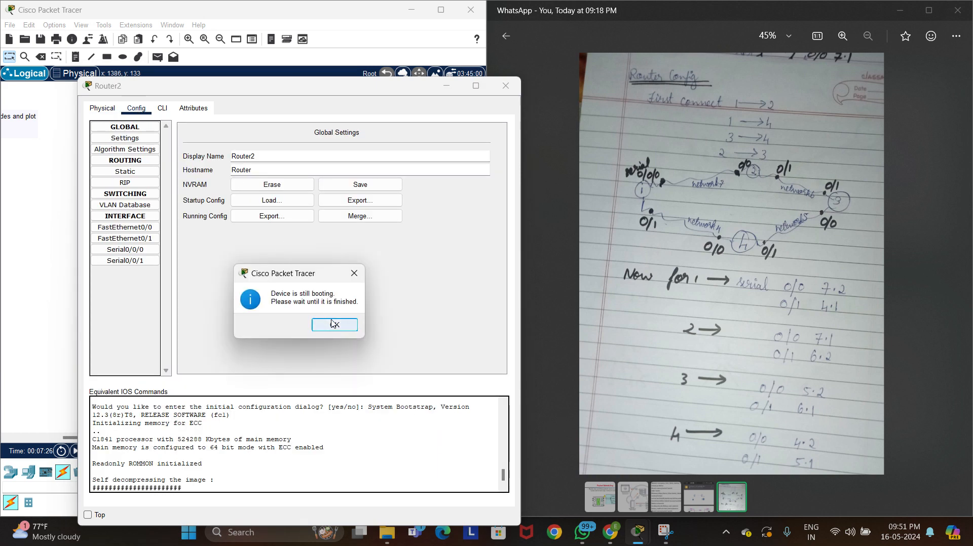
pyautogui.click(354, 274)
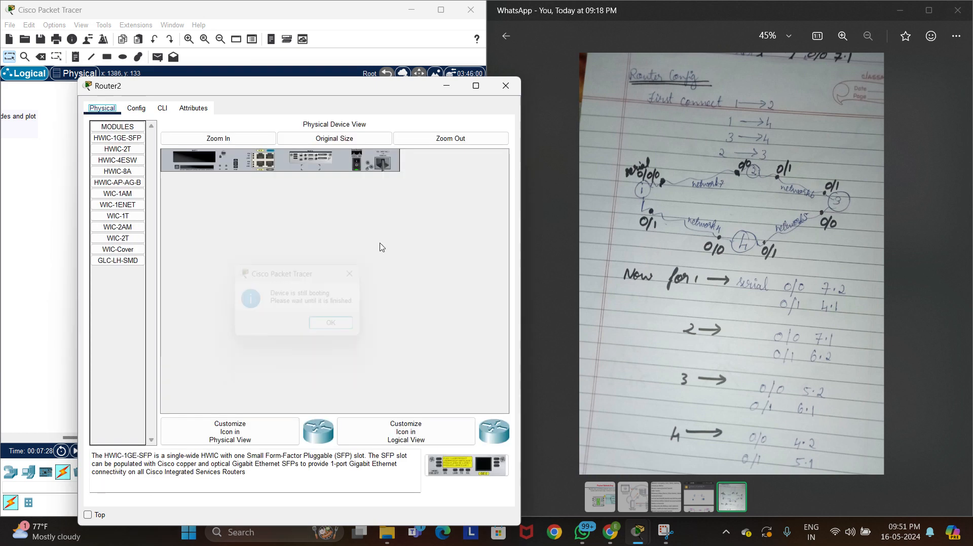
pyautogui.click(497, 90)
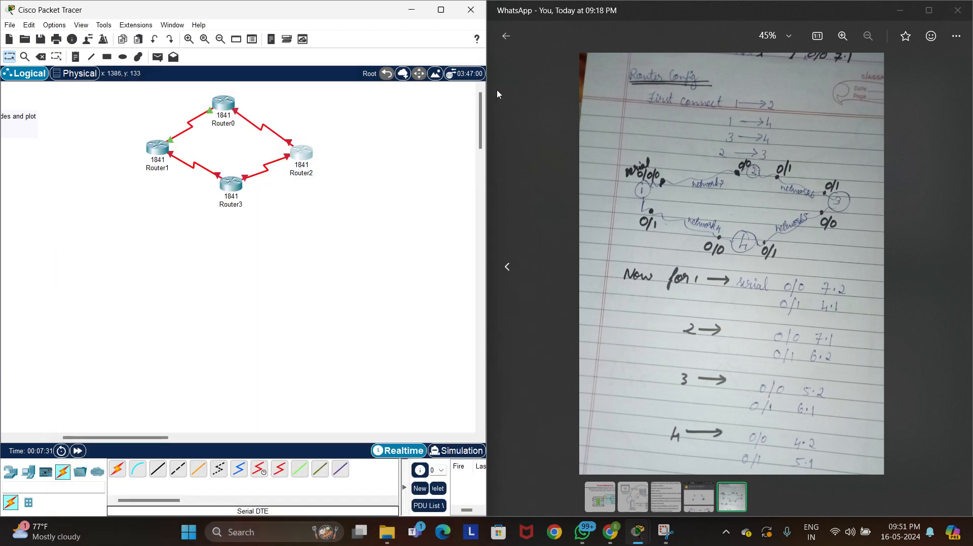
# Assign Router2's Serial0/0/0 interface the IPv4 address 192.168.5.2 with subnet mask 255.255.255.0
pyautogui.click(303, 160)
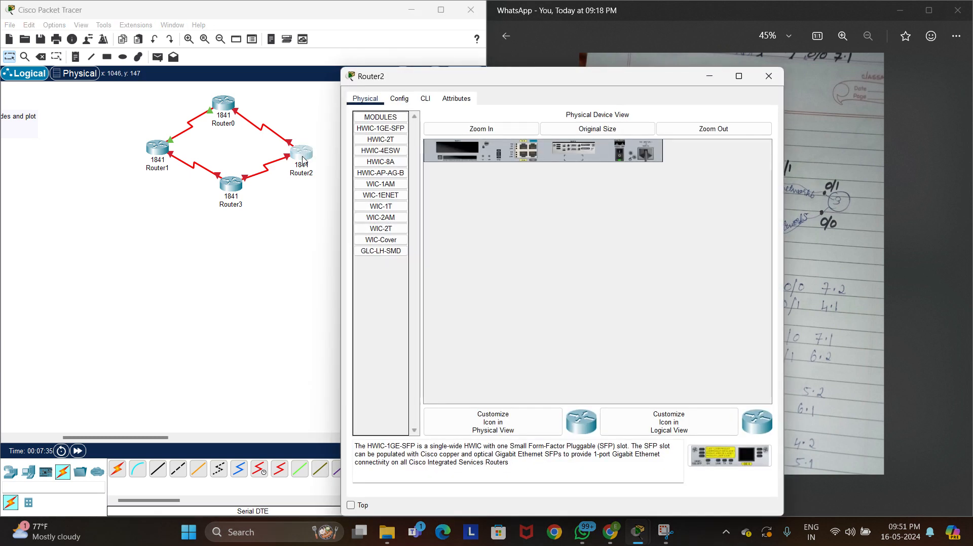
pyautogui.click(399, 99)
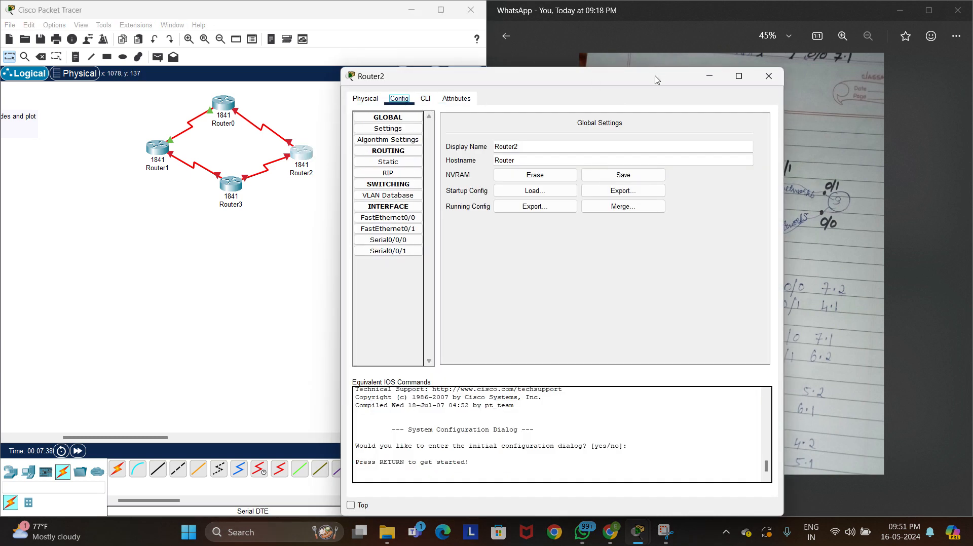
pyautogui.moveTo(658, 78); pyautogui.dragTo(374, 181)
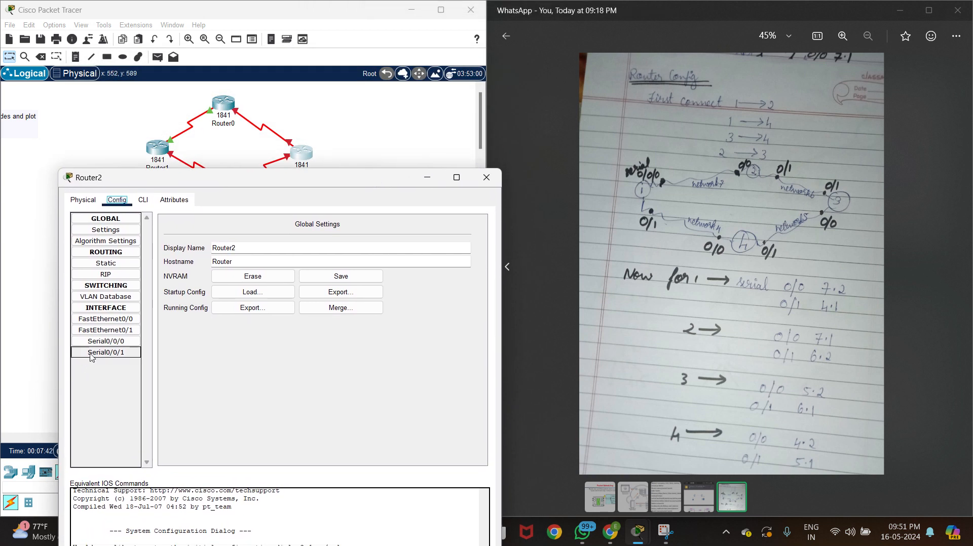
pyautogui.click(103, 346)
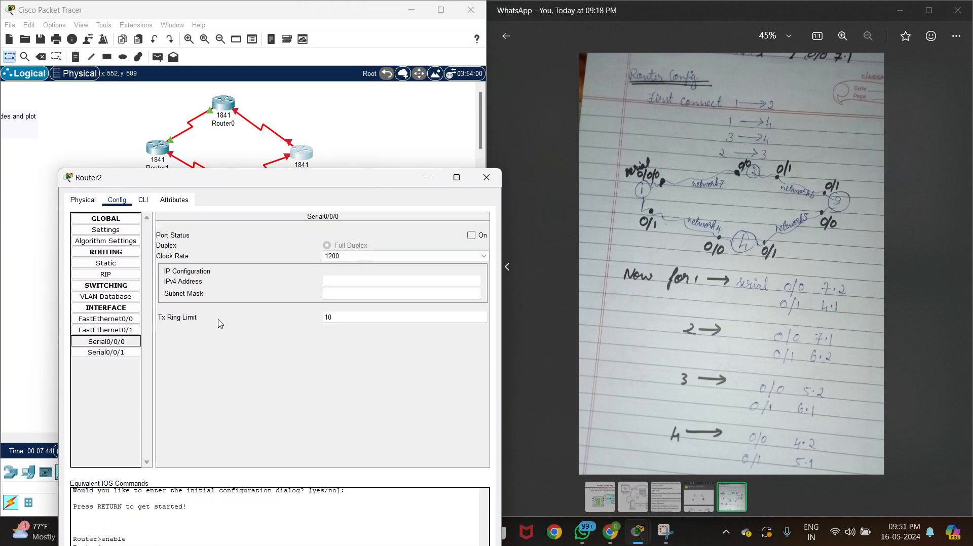
pyautogui.click(348, 281)
pyautogui.write('192.168.4.1')
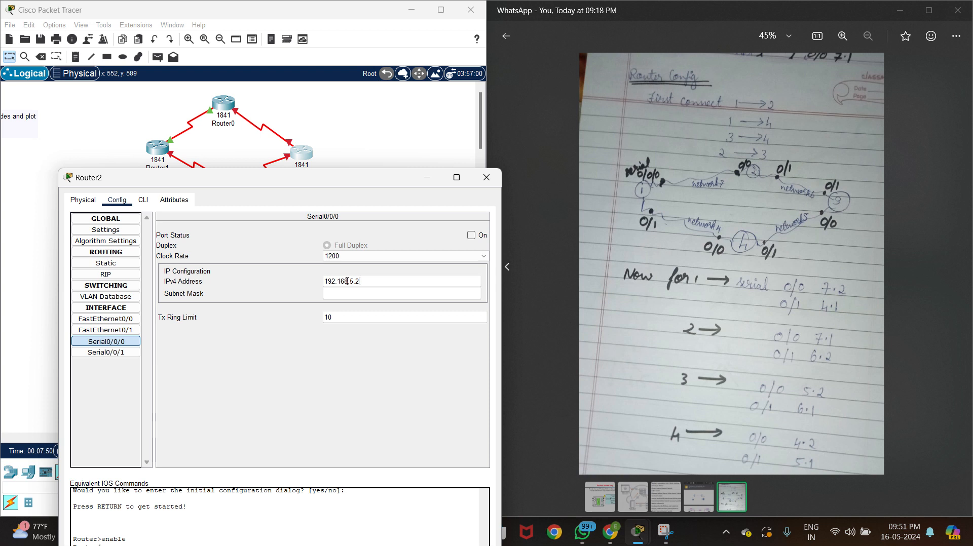
pyautogui.press('Return')
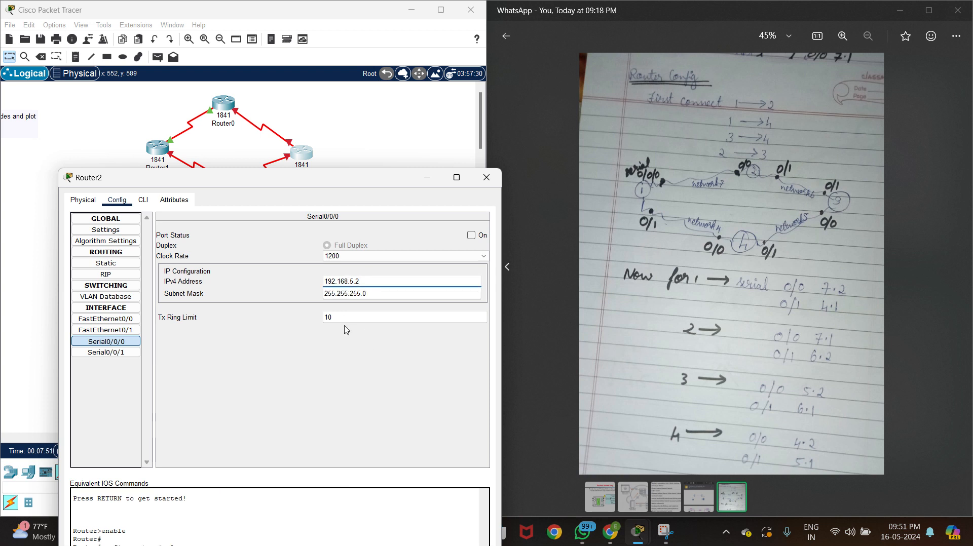
# Assign Router2's Serial0/0/1 interface the IPv4 address 192.168.6.1 with mask 255.255.255.0, enable both serial ports and close the router's window
pyautogui.click(102, 353)
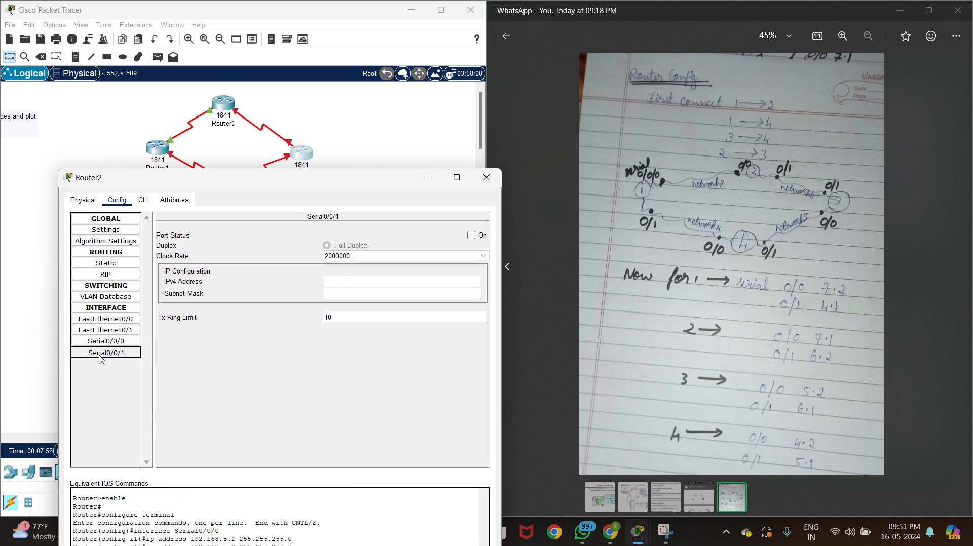
pyautogui.click(385, 280)
pyautogui.write('192.168.4.1')
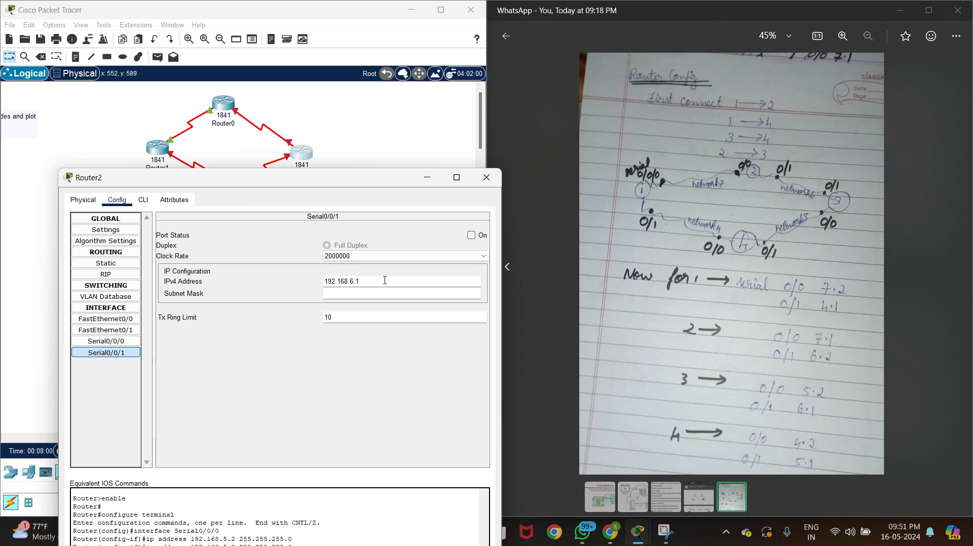
pyautogui.press('Return')
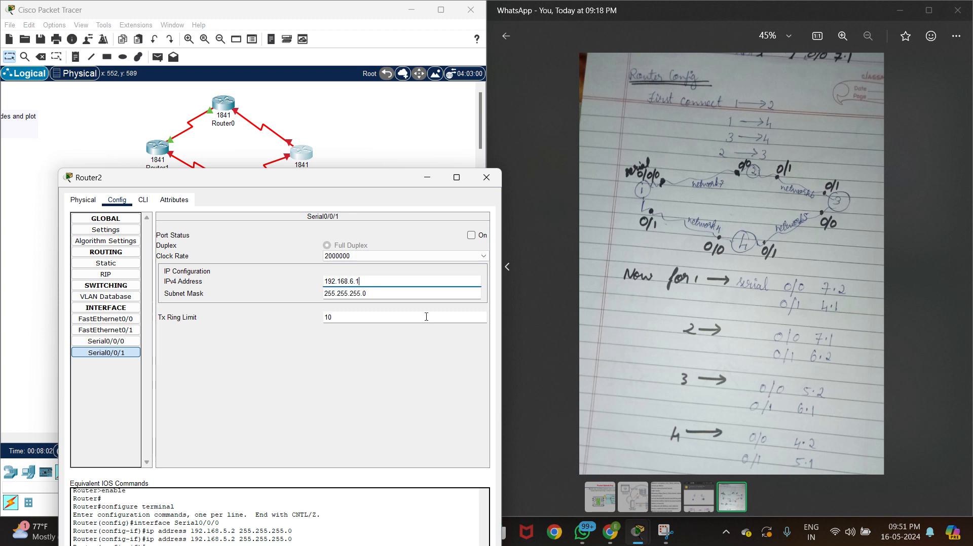
pyautogui.click(472, 235)
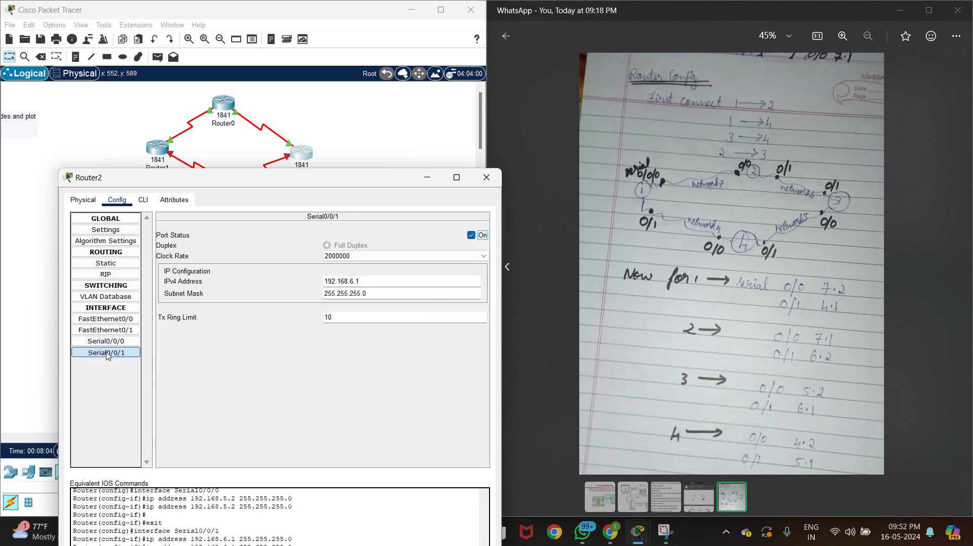
pyautogui.click(479, 235)
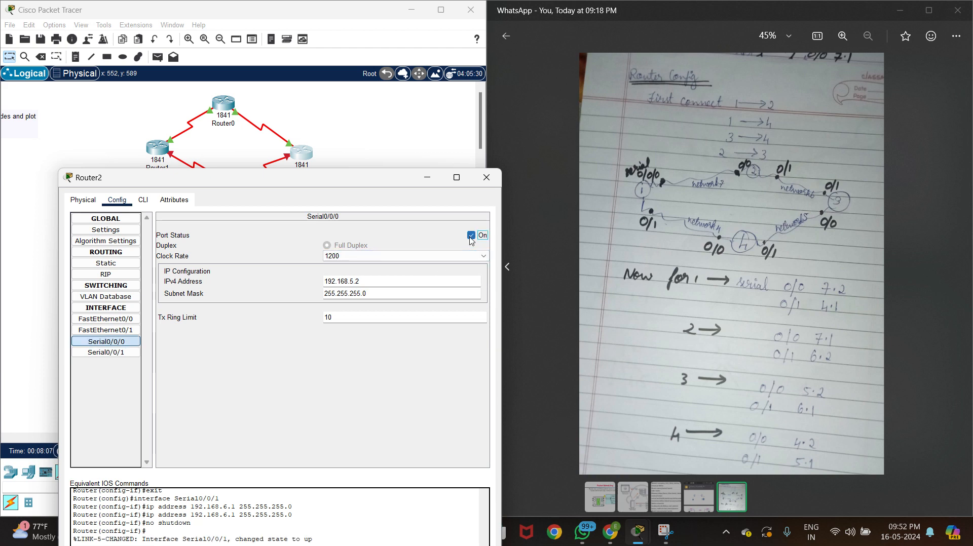
pyautogui.click(492, 185)
# Assign Router3's Serial0/0/0 interface the IPv4 address 192.168.4.2 with subnet mask 255.255.255.0 and enable the port
pyautogui.click(235, 188)
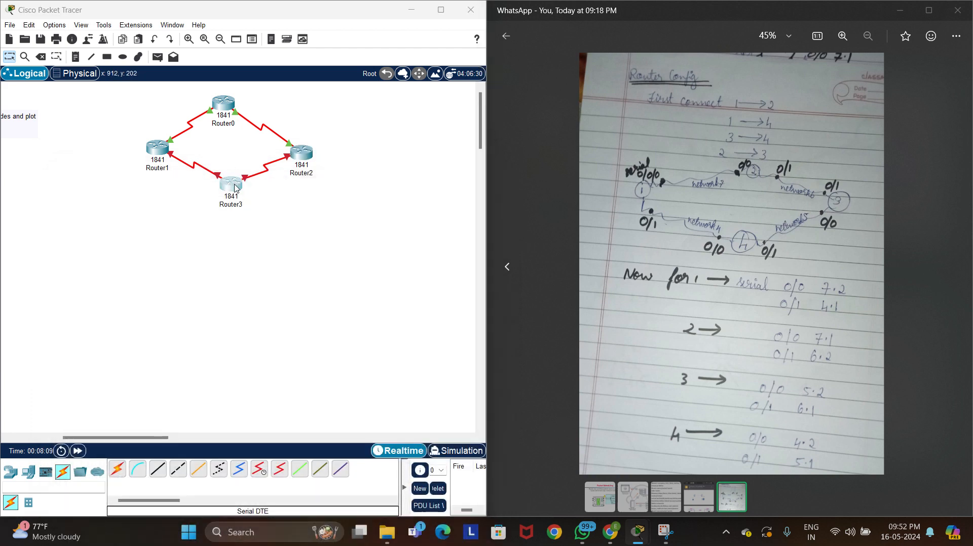
pyautogui.moveTo(543, 86); pyautogui.dragTo(233, 119)
pyautogui.click(95, 135)
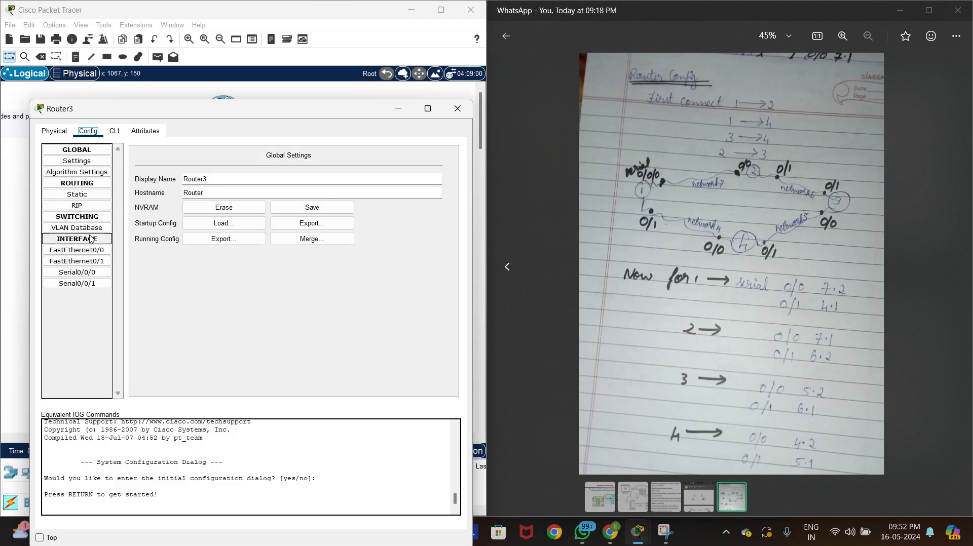
pyautogui.click(77, 272)
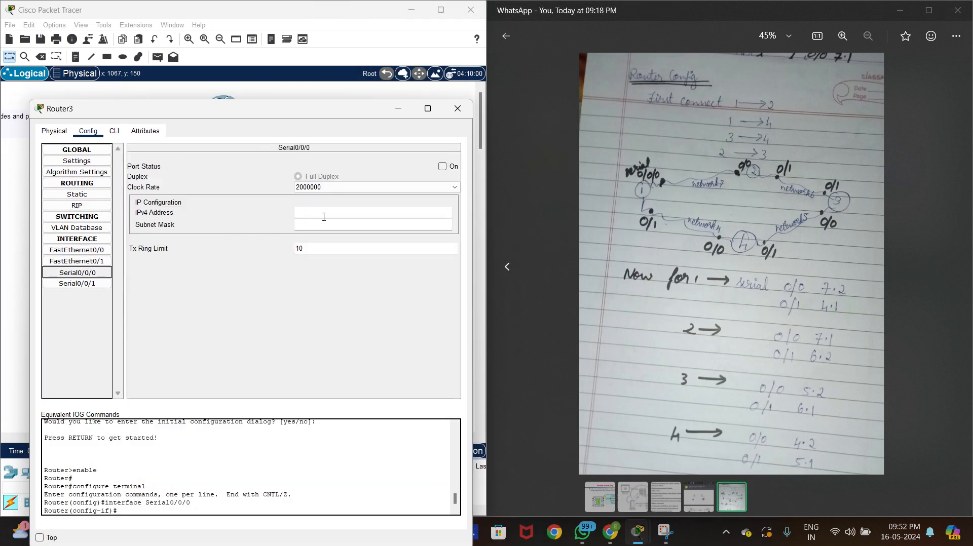
pyautogui.click(330, 211)
pyautogui.write('192.168.4.1')
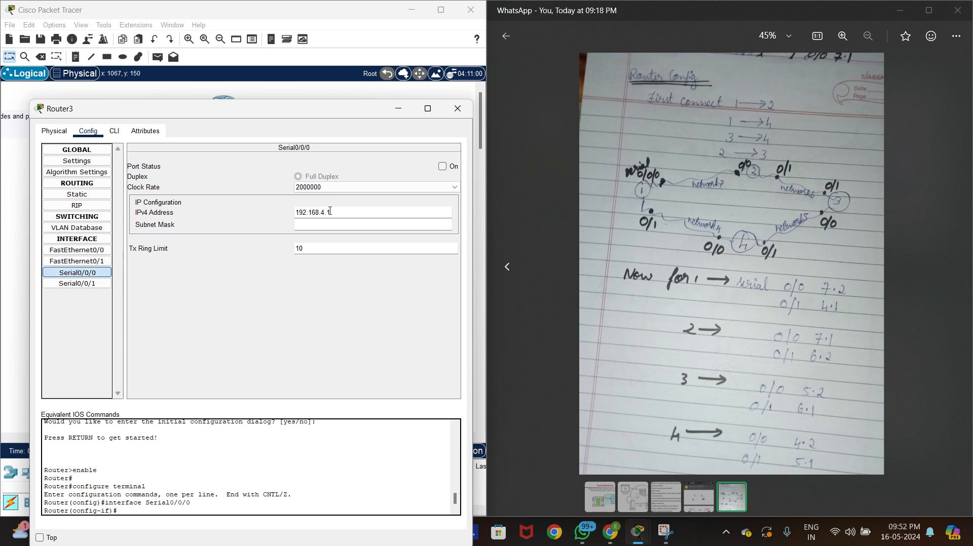
pyautogui.write('2')
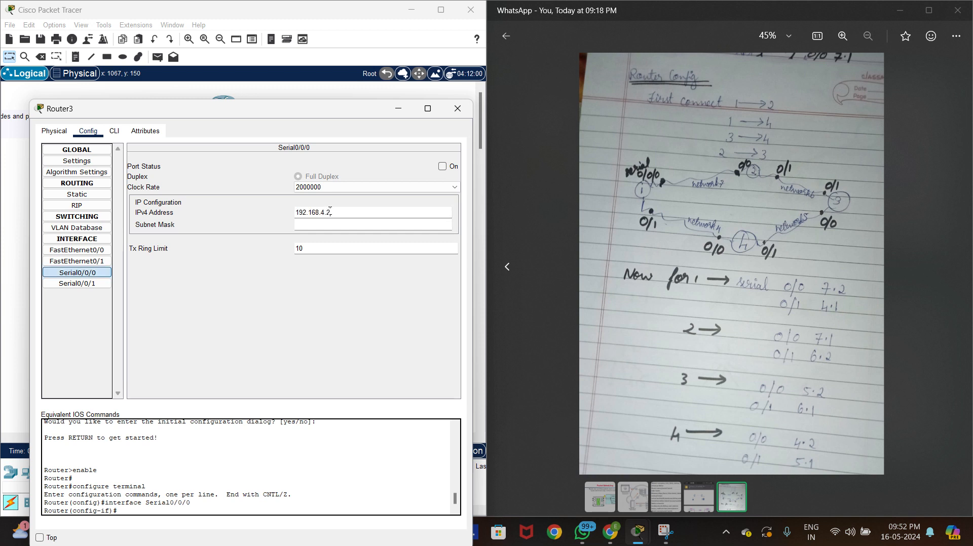
pyautogui.press('Tab')
pyautogui.click(443, 166)
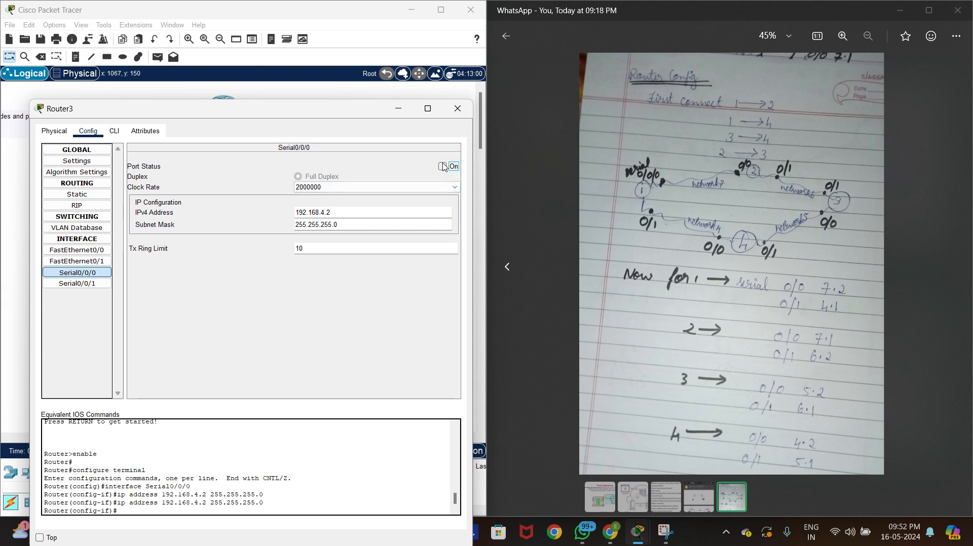
# Assign Router3's Serial0/0/1 interface the IPv4 address 192.168.5.1 with mask 255.255.255.0, enable the port and close the router's window
pyautogui.click(85, 285)
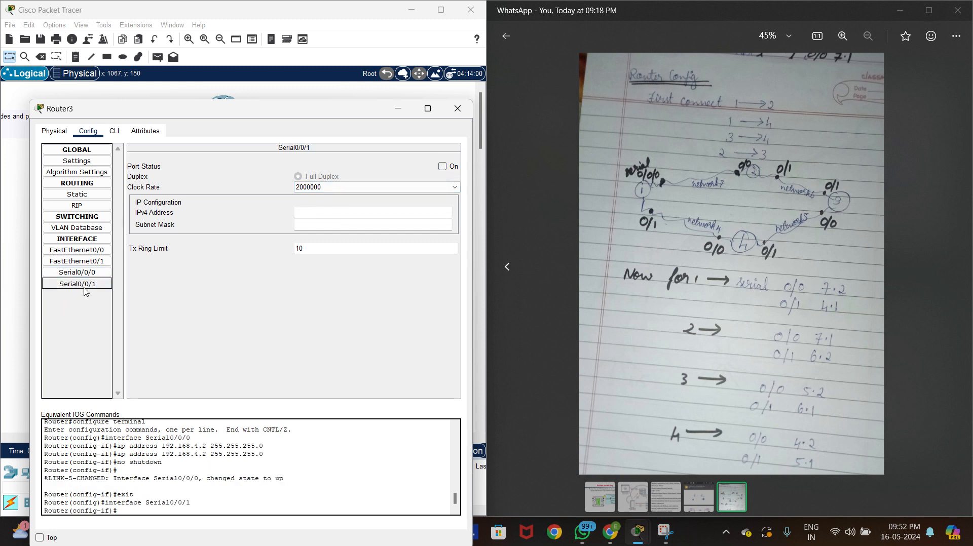
pyautogui.click(319, 212)
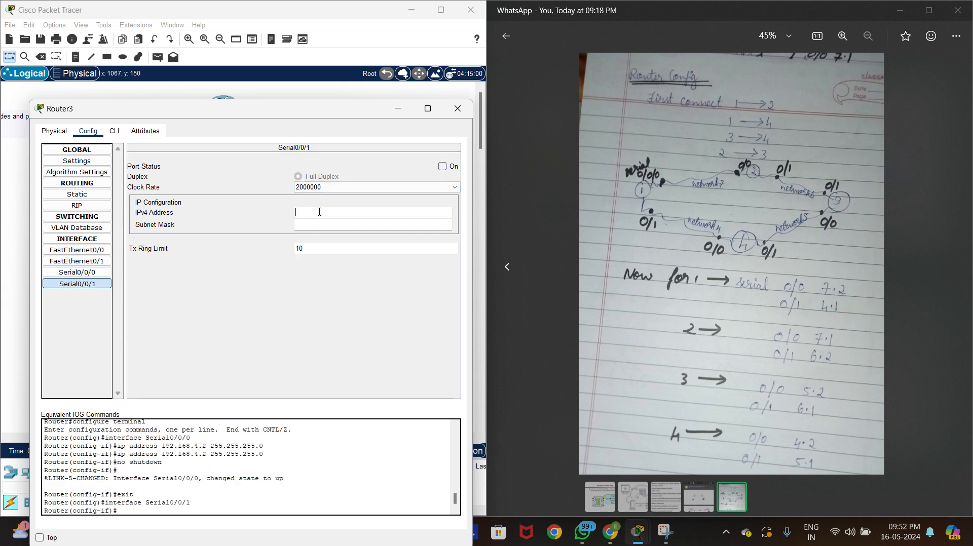
pyautogui.write('192.168.4.1')
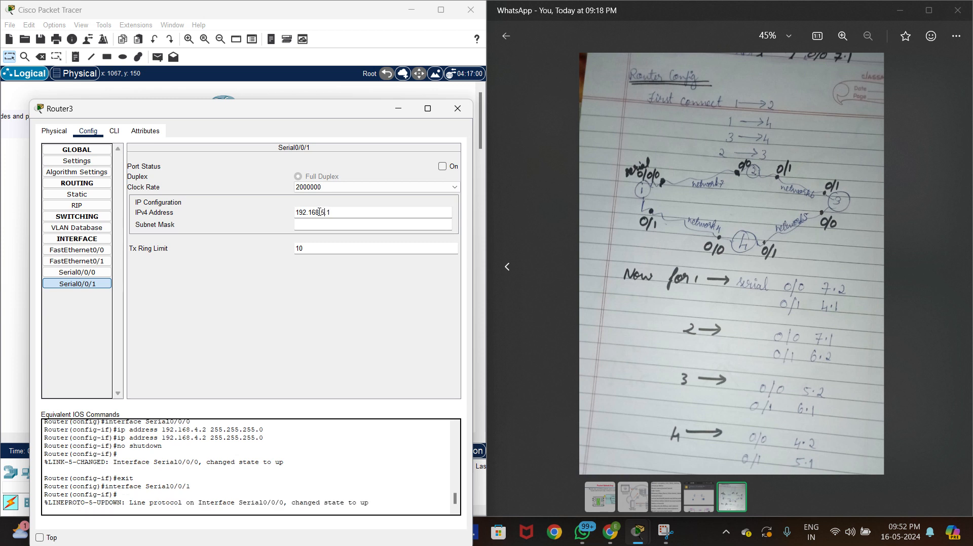
pyautogui.press('Return')
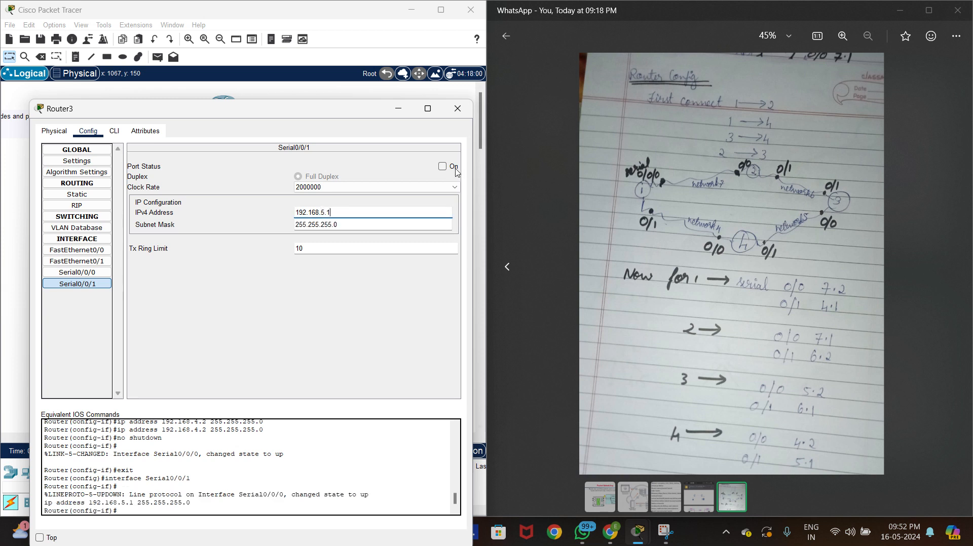
pyautogui.click(443, 166)
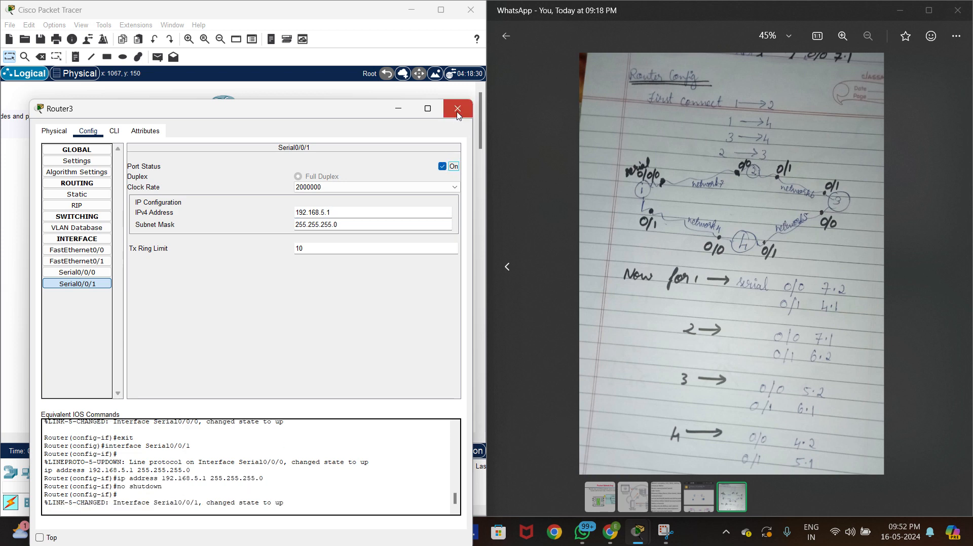
pyautogui.click(456, 115)
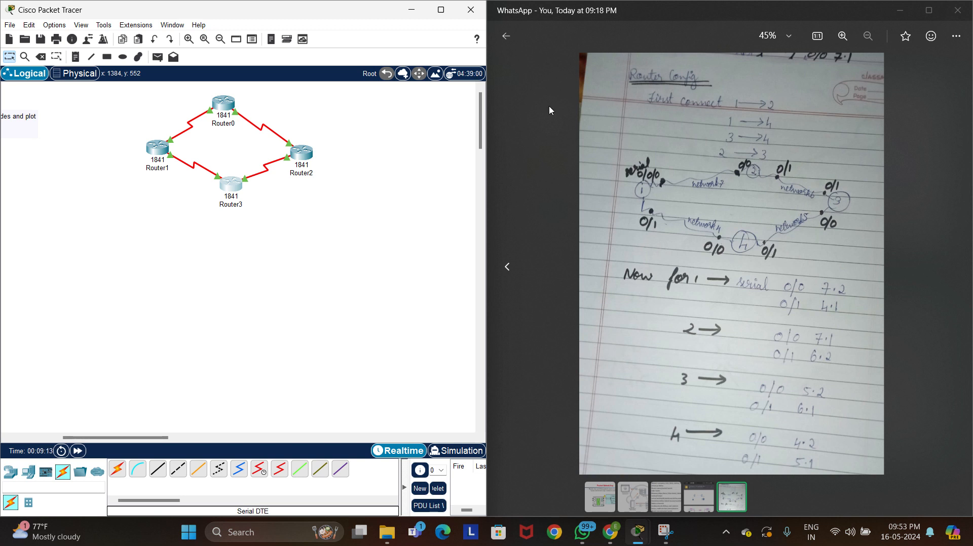
pyautogui.click(420, 19)
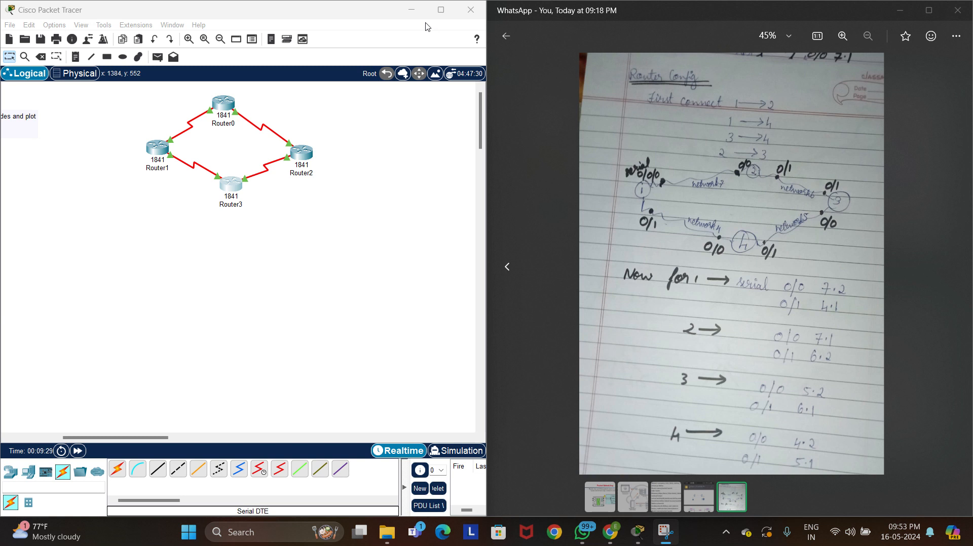
# Place three 2960 switches in the workspace: one below Router1, one below Router3 and one below Router2
pyautogui.click(12, 472)
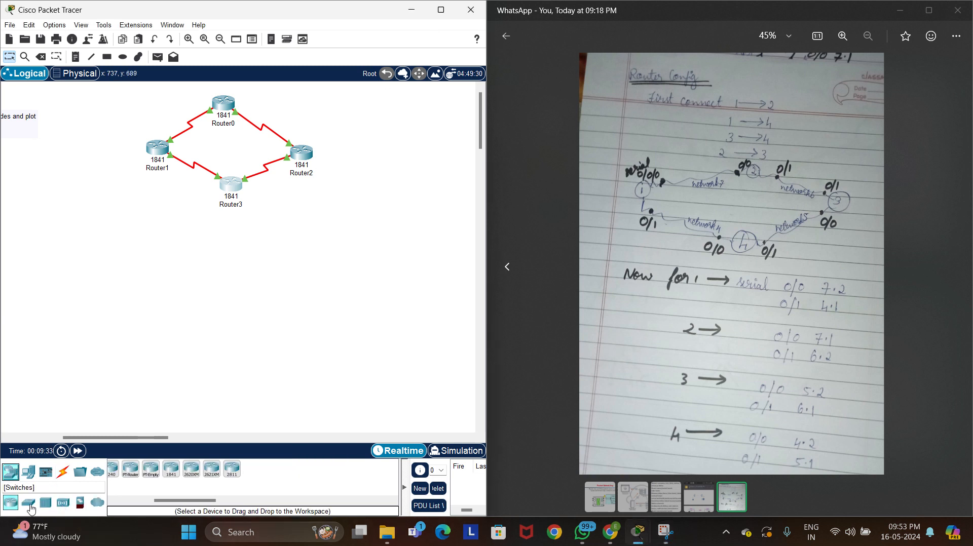
pyautogui.click(29, 504)
pyautogui.click(117, 469)
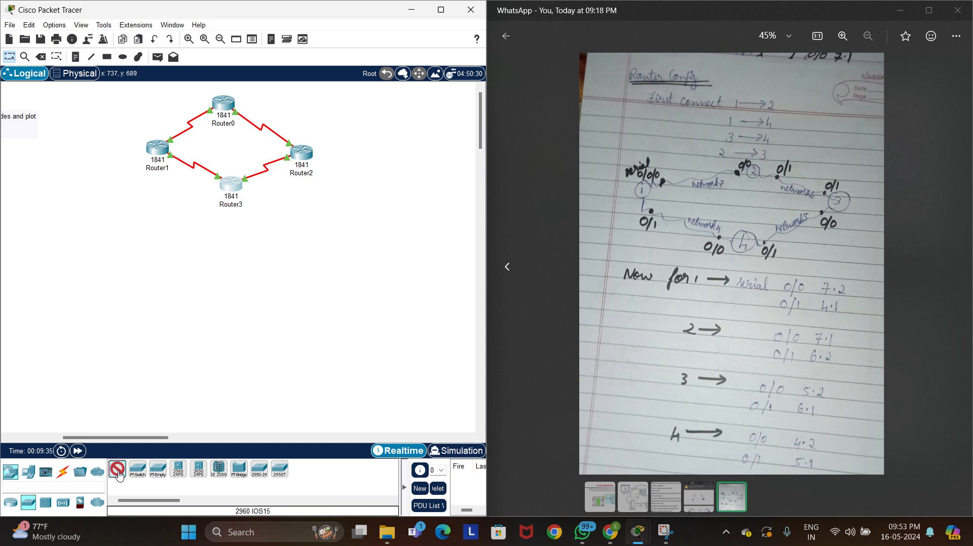
pyautogui.click(130, 214)
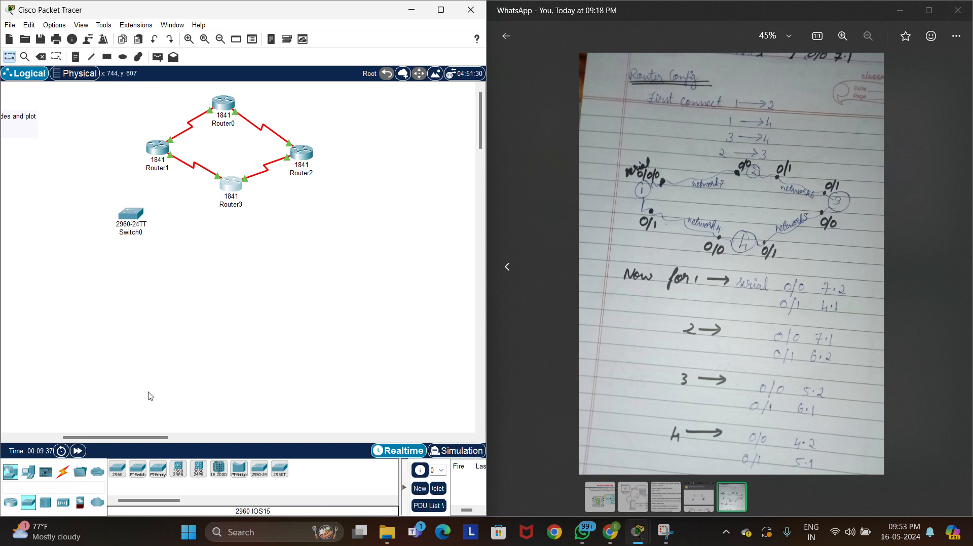
pyautogui.click(116, 471)
pyautogui.click(232, 259)
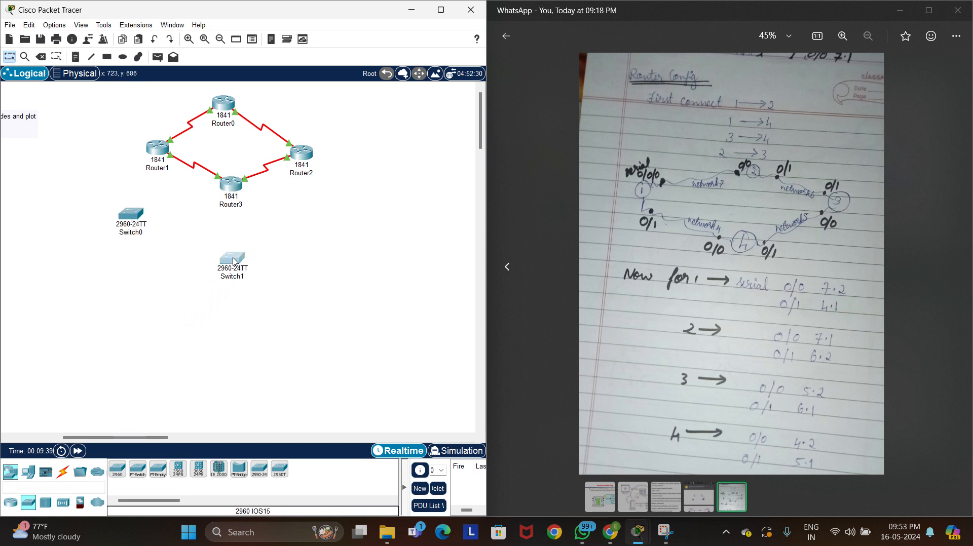
pyautogui.click(233, 259)
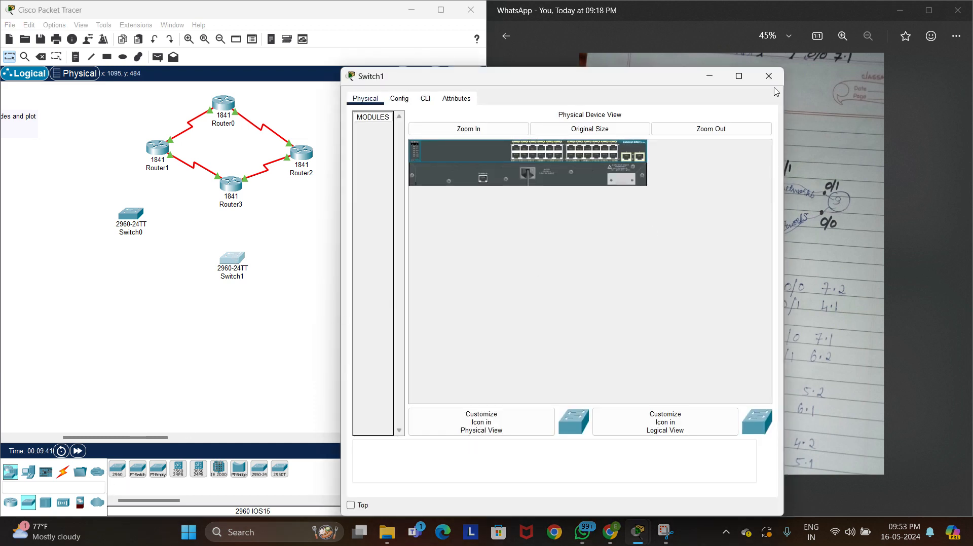
pyautogui.click(770, 79)
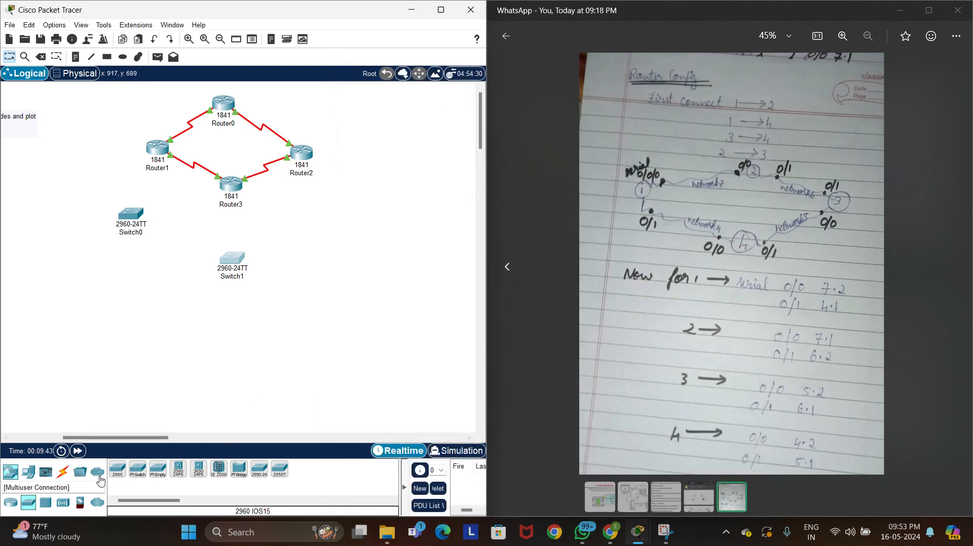
pyautogui.click(116, 470)
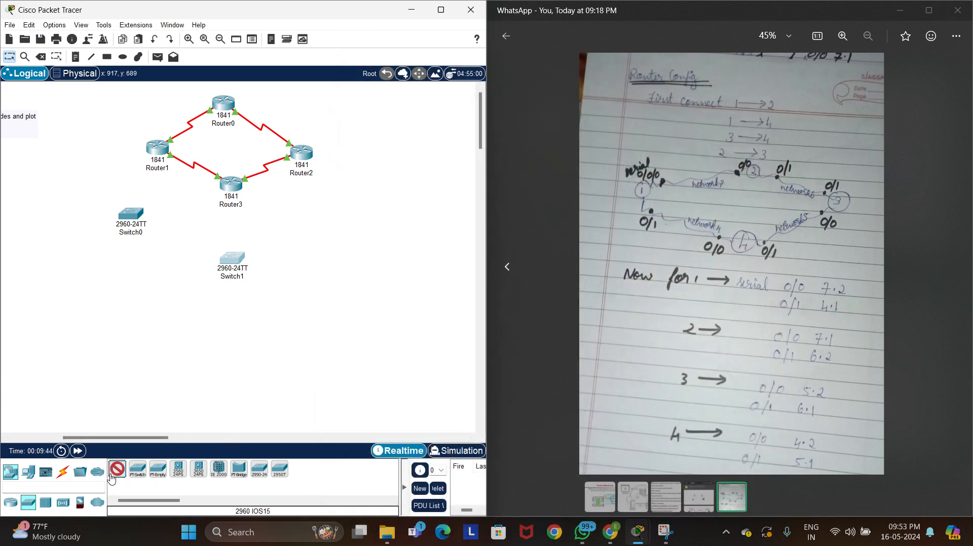
pyautogui.click(330, 226)
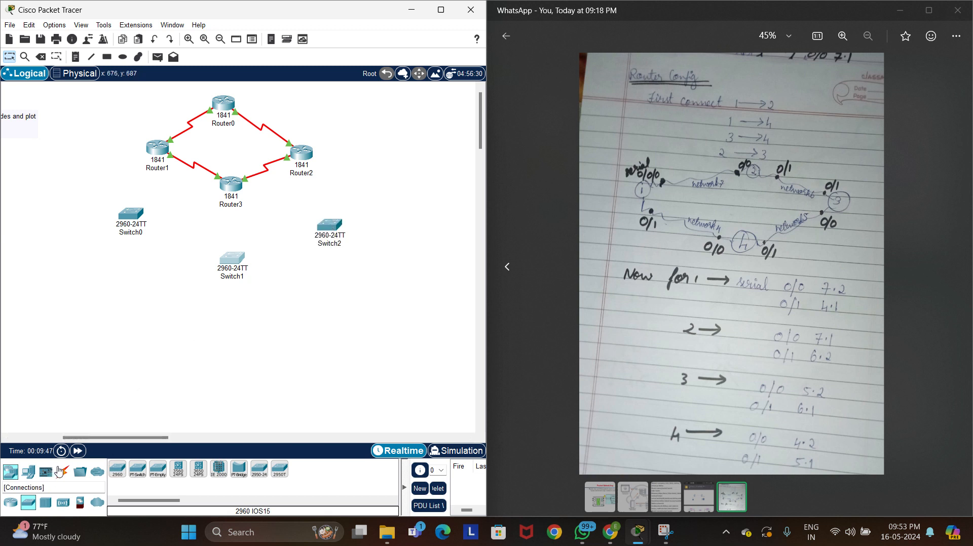
# Connect Switch0's FastEthernet0/1 to Router1's FastEthernet0/0 with a copper straight-through cable
pyautogui.click(59, 471)
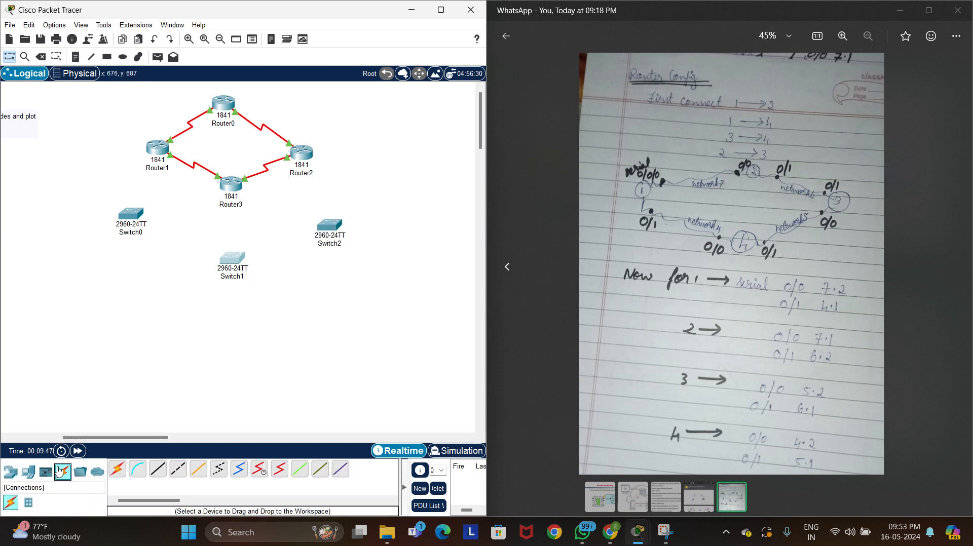
pyautogui.click(158, 470)
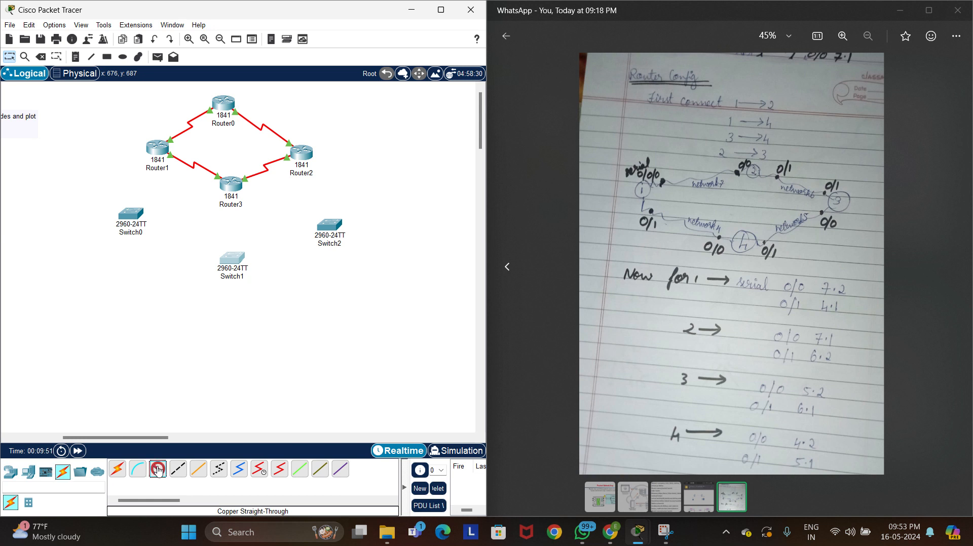
pyautogui.click(130, 214)
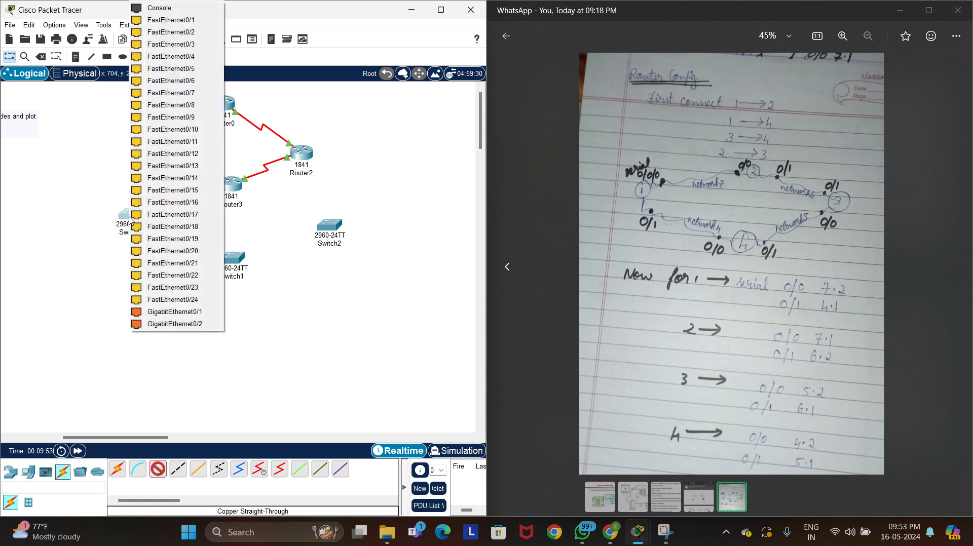
pyautogui.click(193, 20)
pyautogui.click(159, 147)
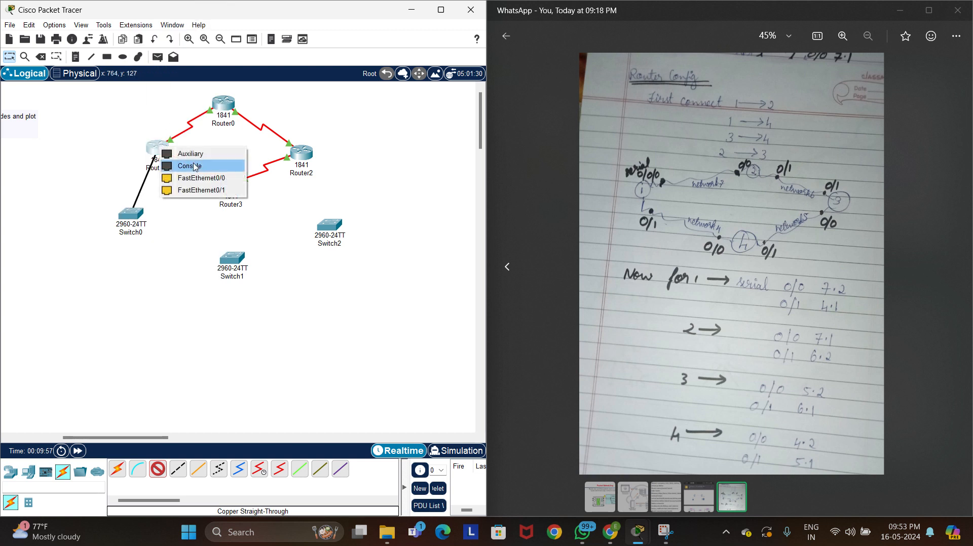
pyautogui.click(209, 184)
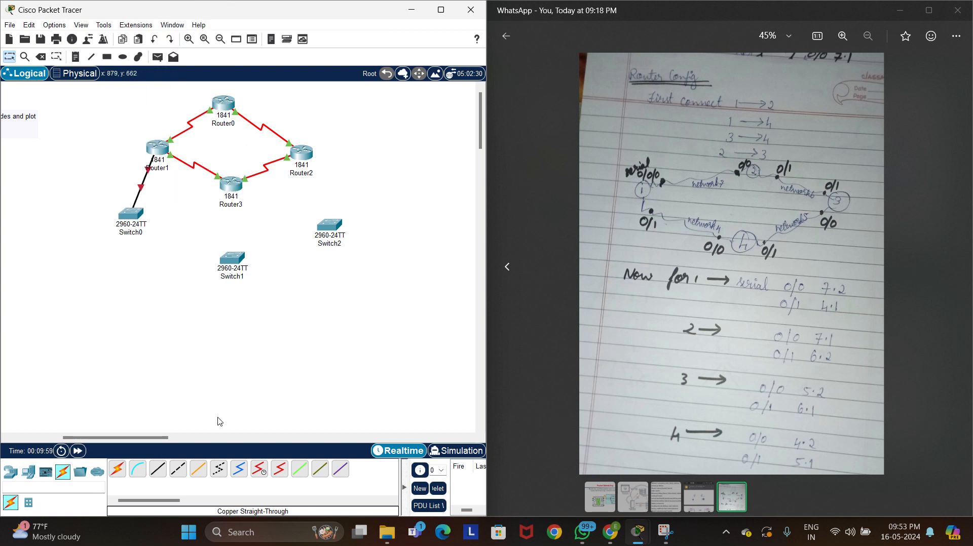
# Connect Switch1's FastEthernet0/1 to Router3's FastEthernet0/0 with a copper straight-through cable
pyautogui.click(158, 470)
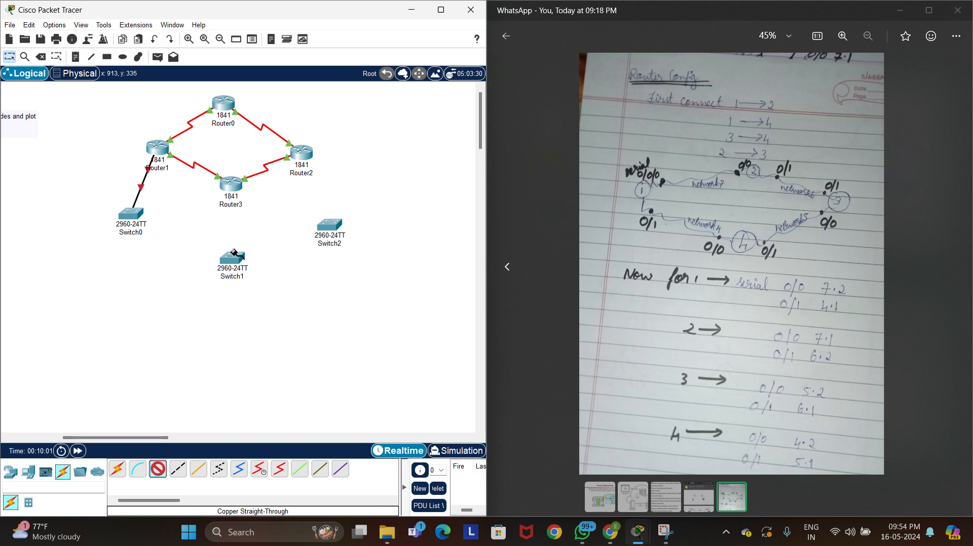
pyautogui.click(237, 259)
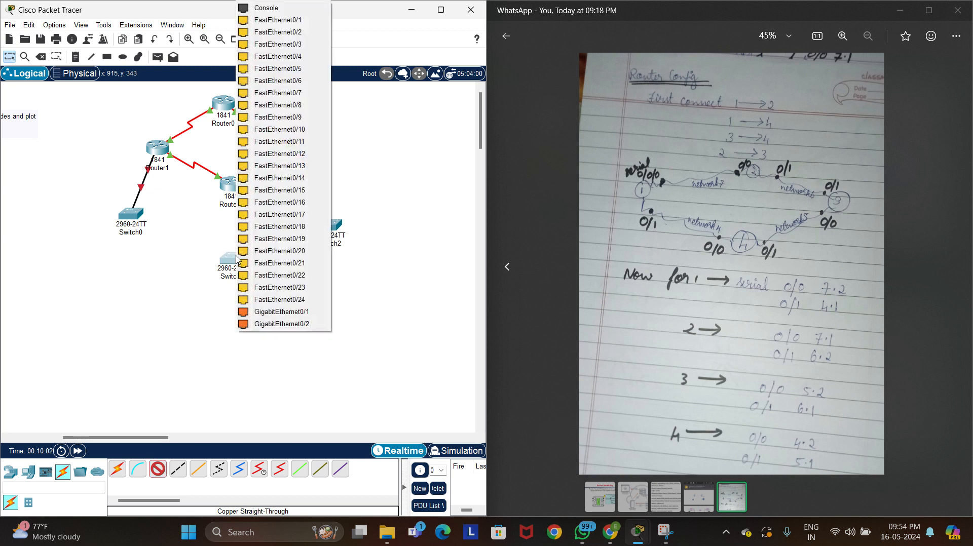
pyautogui.click(290, 20)
pyautogui.click(231, 182)
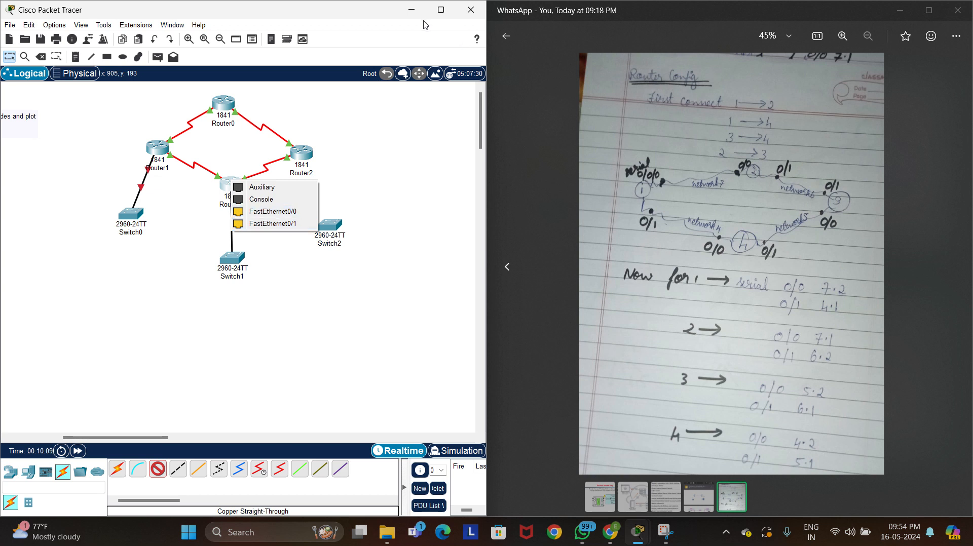
pyautogui.click(422, 19)
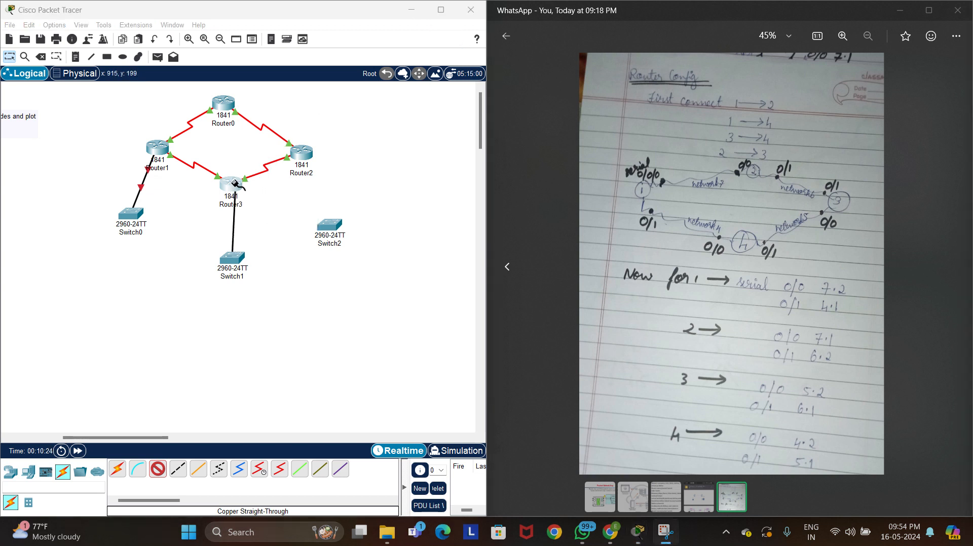
pyautogui.click(234, 184)
pyautogui.click(268, 213)
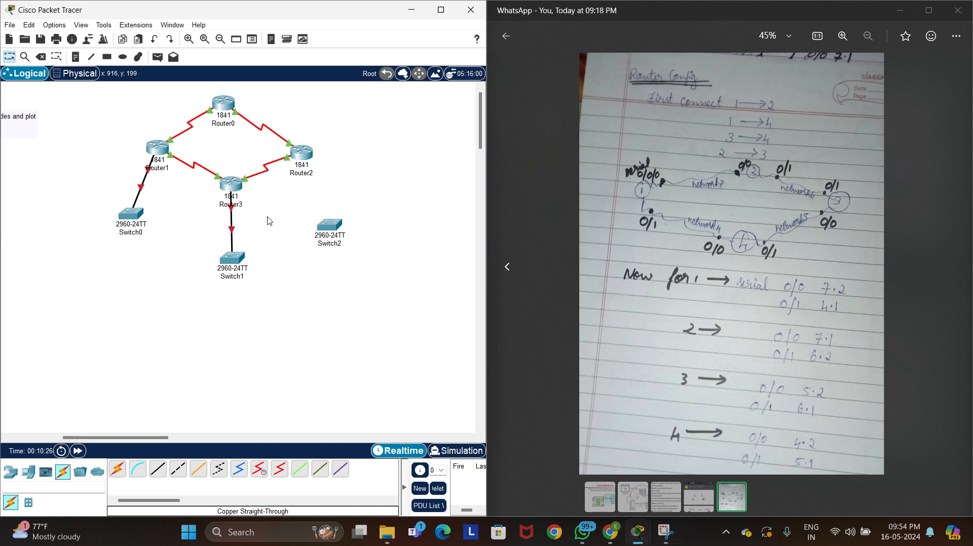
# Connect Switch2's FastEthernet0/1 to Router2's FastEthernet0/0 with a copper straight-through cable
pyautogui.click(158, 469)
pyautogui.click(328, 225)
pyautogui.click(353, 21)
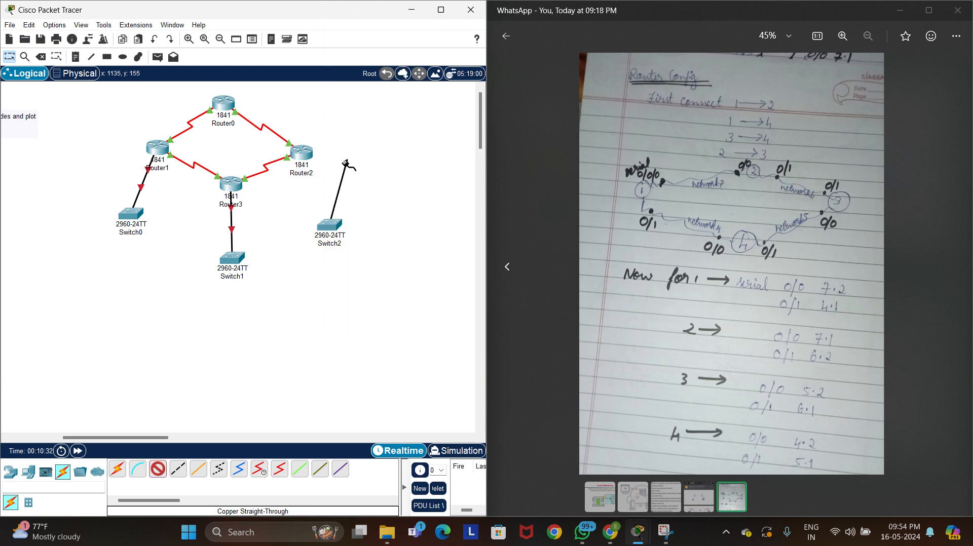
pyautogui.click(306, 155)
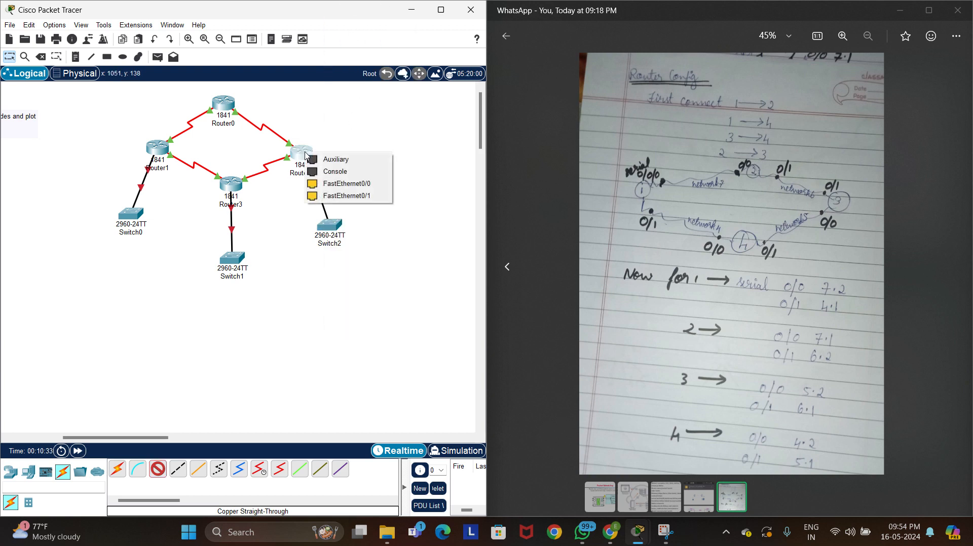
pyautogui.click(340, 183)
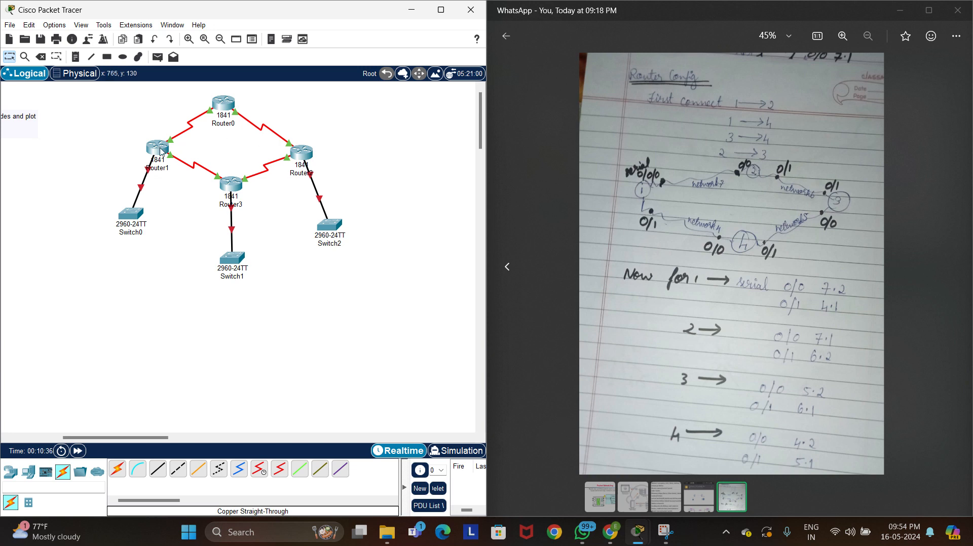
# Enable Router1's FastEthernet0/0 port and close the router's window
pyautogui.click(161, 151)
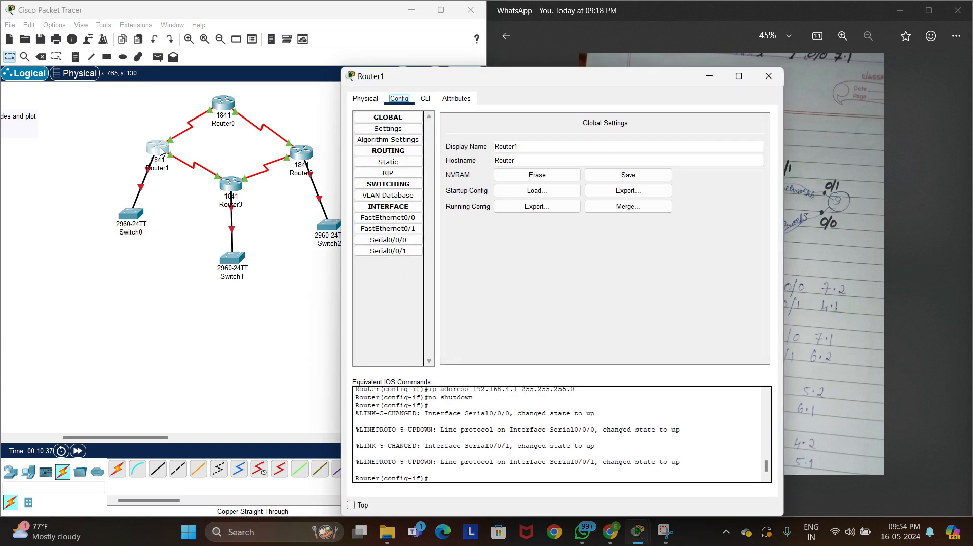
pyautogui.click(413, 220)
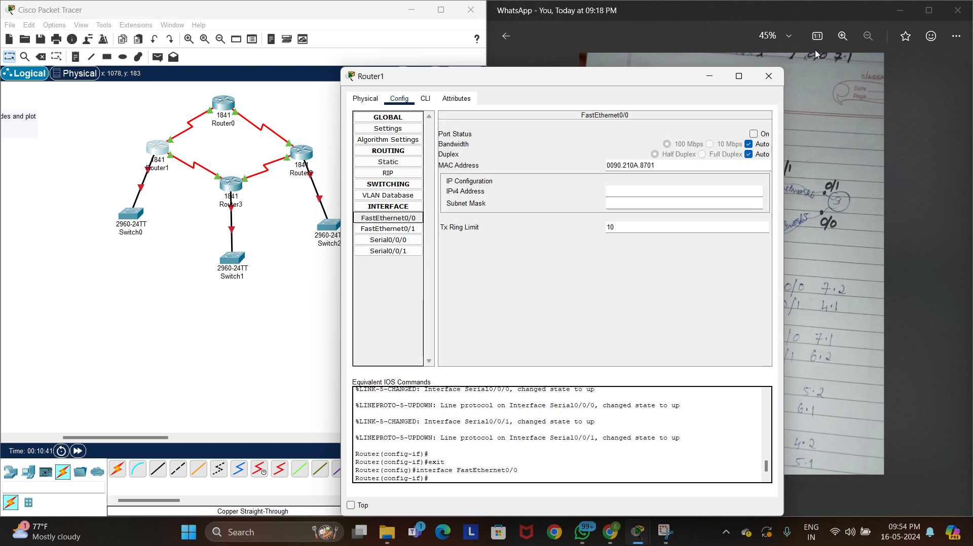
pyautogui.click(754, 134)
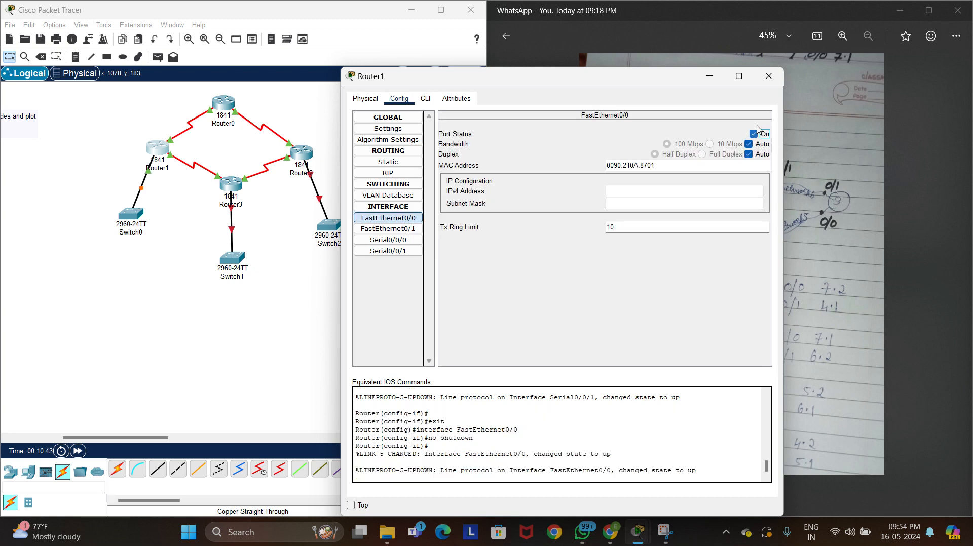
pyautogui.click(769, 76)
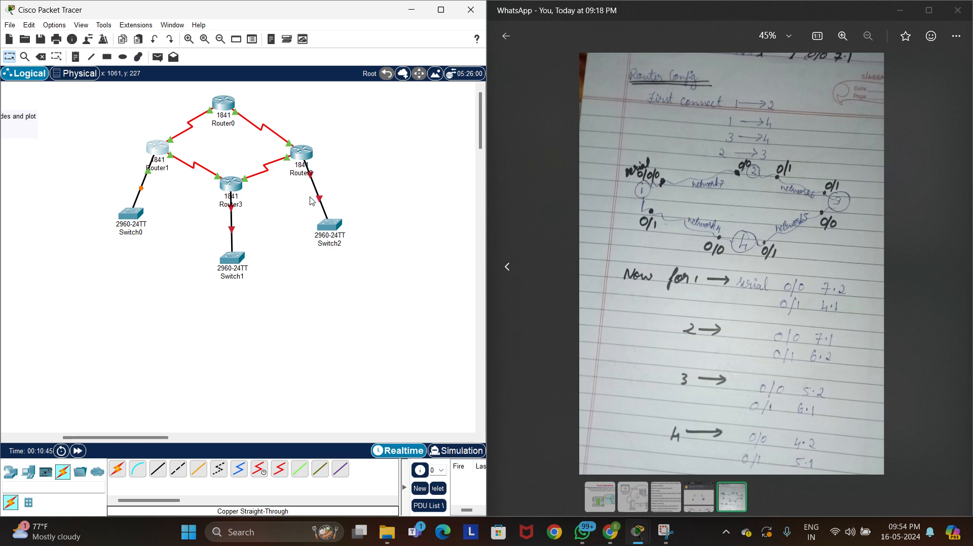
# Enable Router3's FastEthernet0/0 port and close the router's window
pyautogui.click(234, 189)
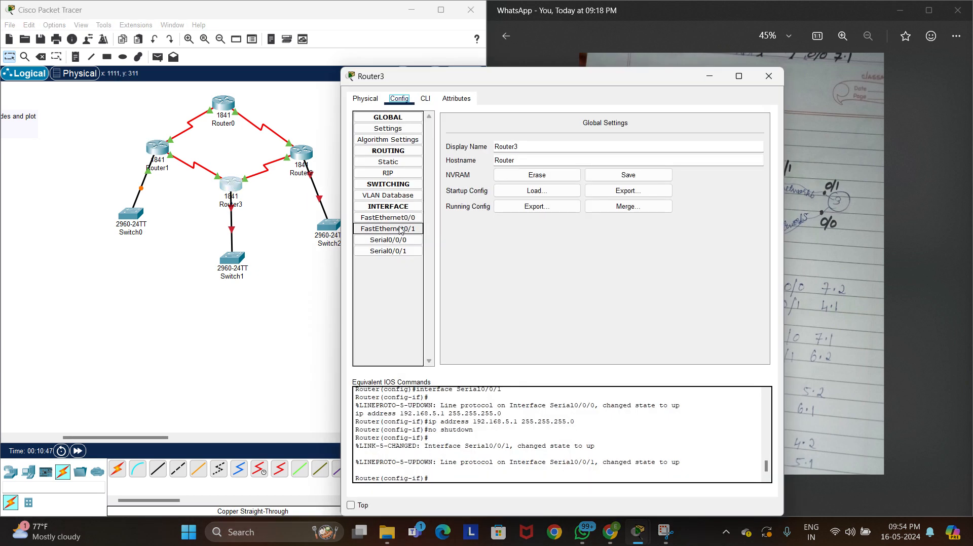
pyautogui.click(403, 219)
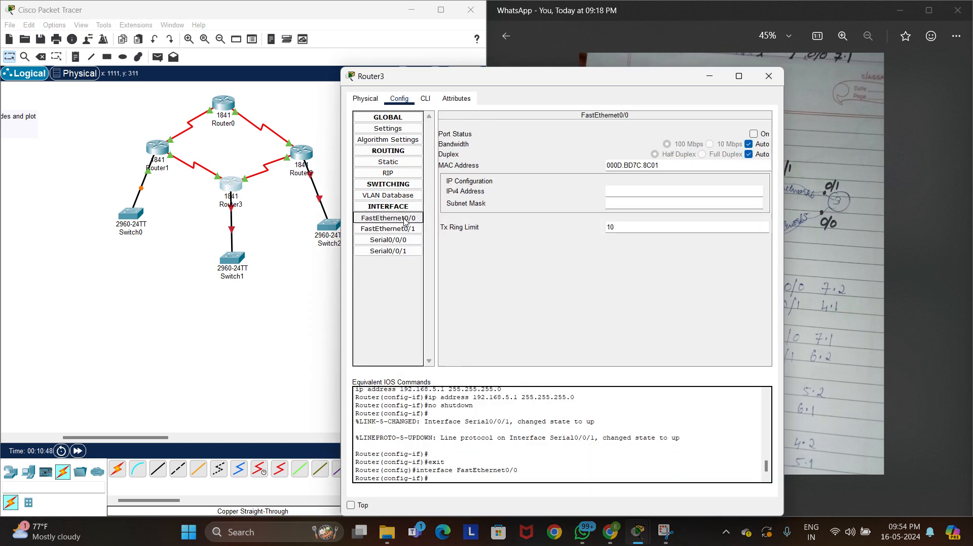
pyautogui.click(764, 135)
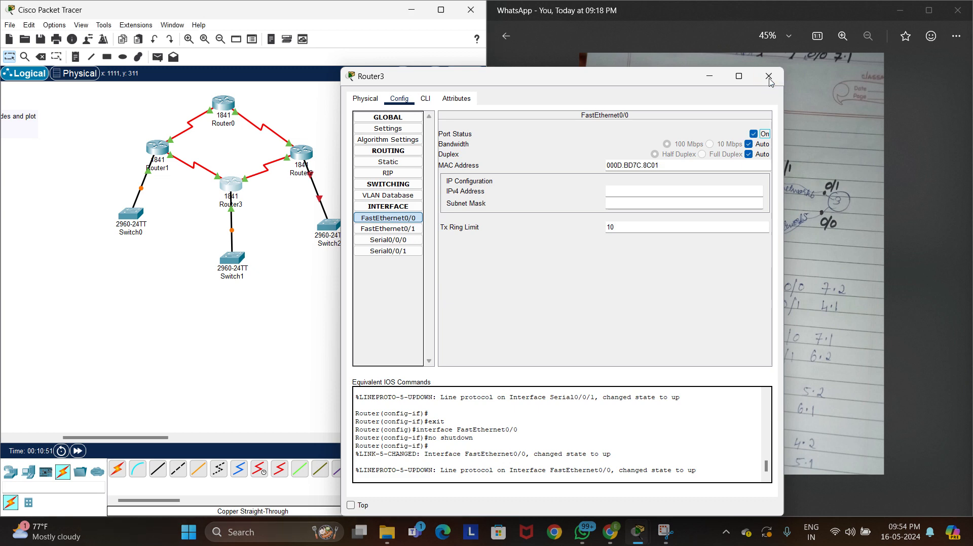
pyautogui.click(768, 77)
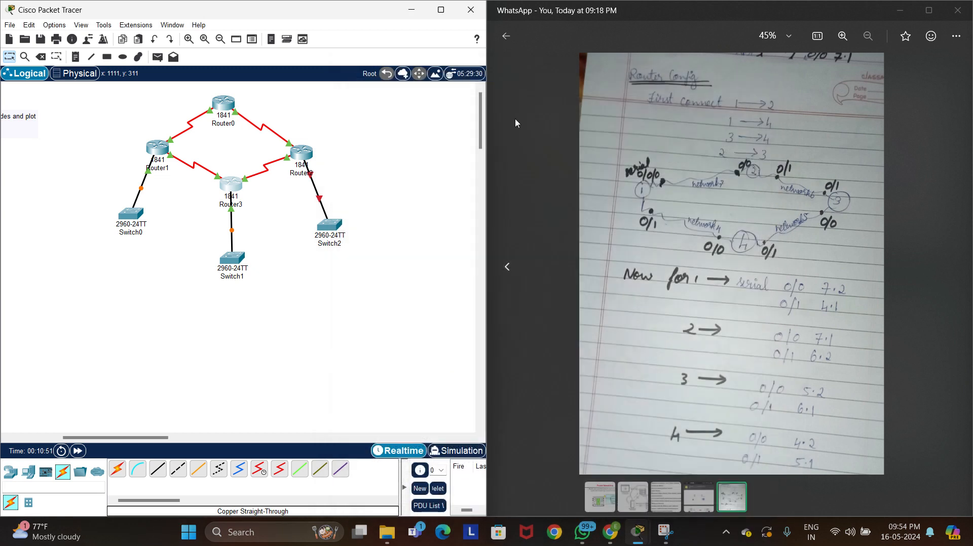
# Enable Router2's FastEthernet0/0 port and close the router's window
pyautogui.click(304, 155)
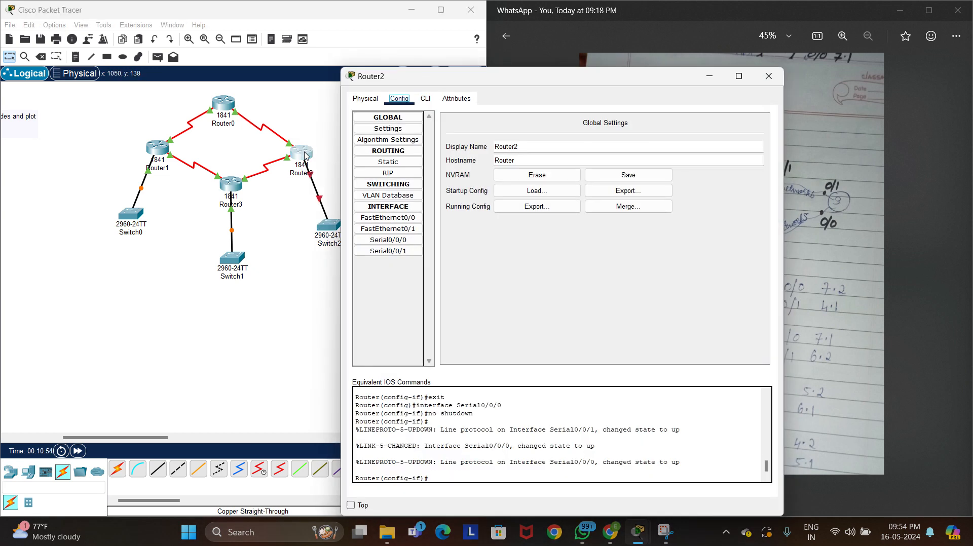
pyautogui.click(412, 218)
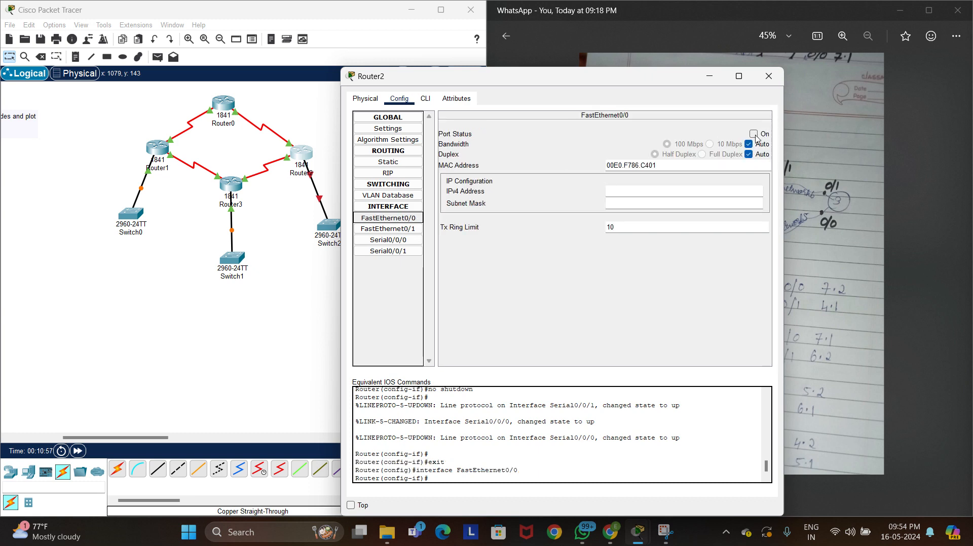
pyautogui.click(754, 135)
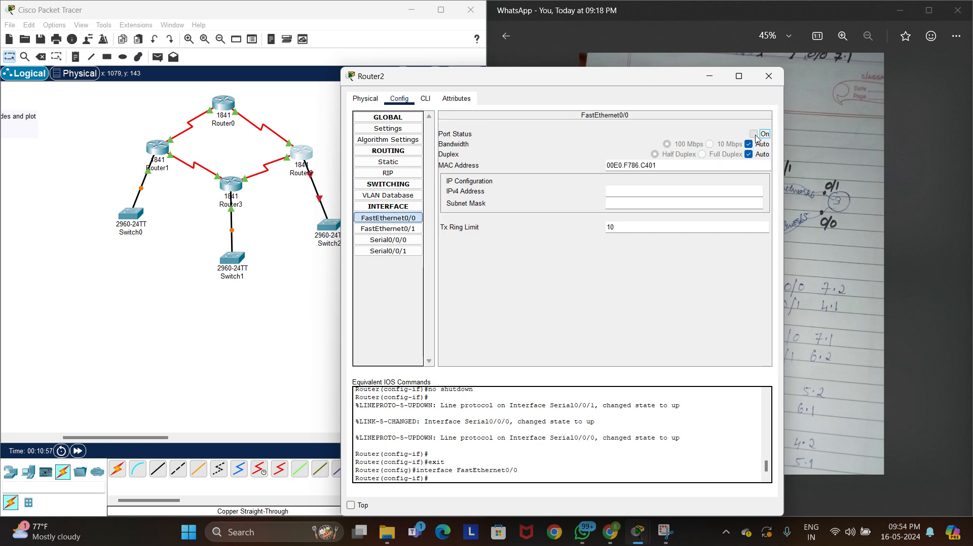
pyautogui.click(768, 76)
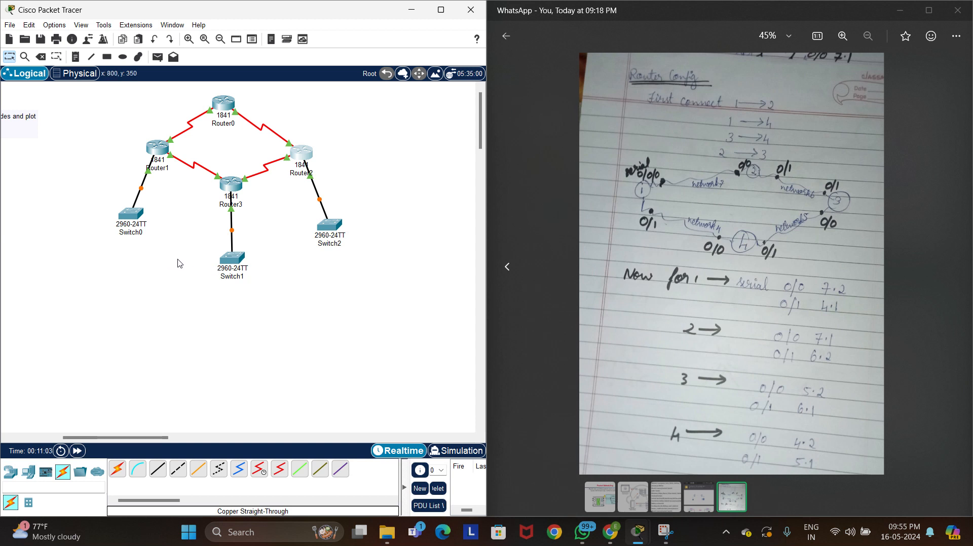
# Look at Switch1's device window, check Router3's FastEthernet0/0 settings and close both windows
pyautogui.click(244, 260)
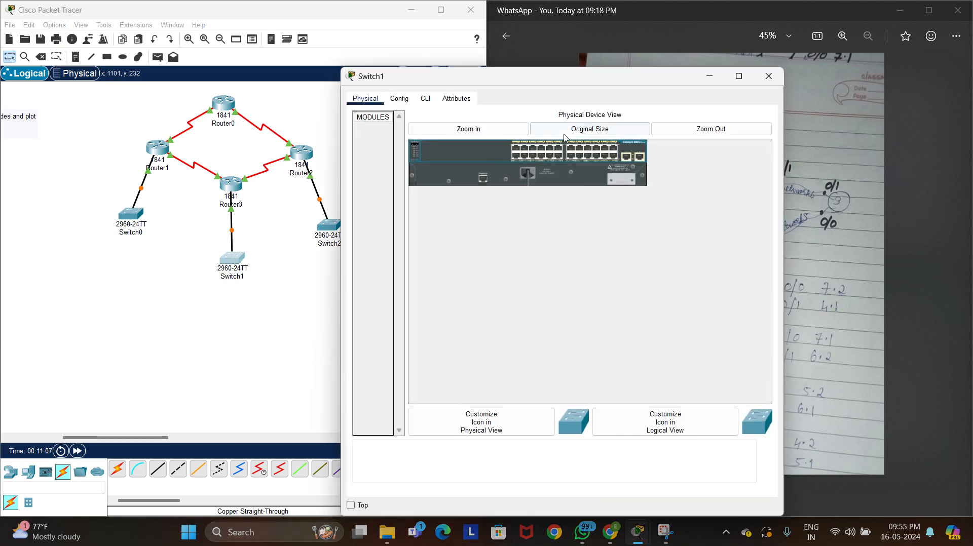
pyautogui.click(767, 80)
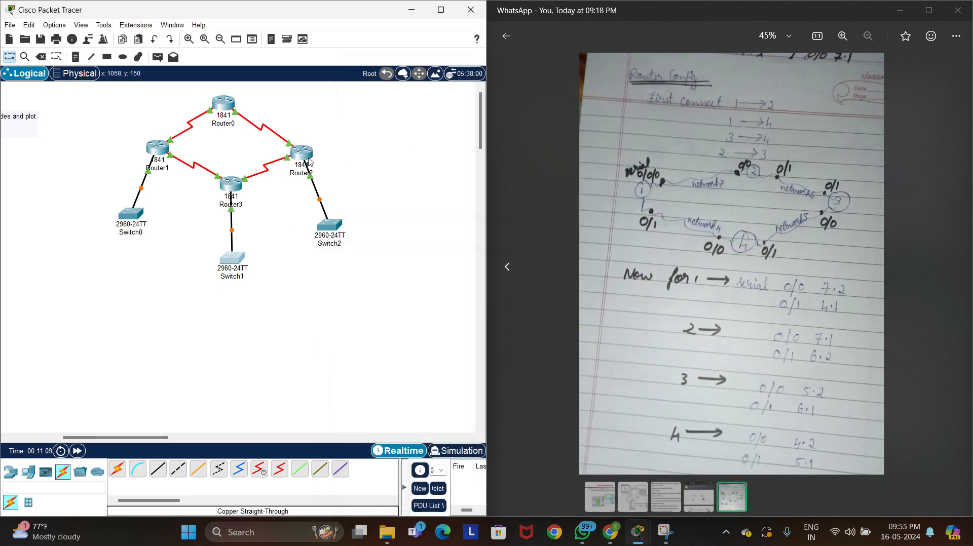
pyautogui.click(234, 185)
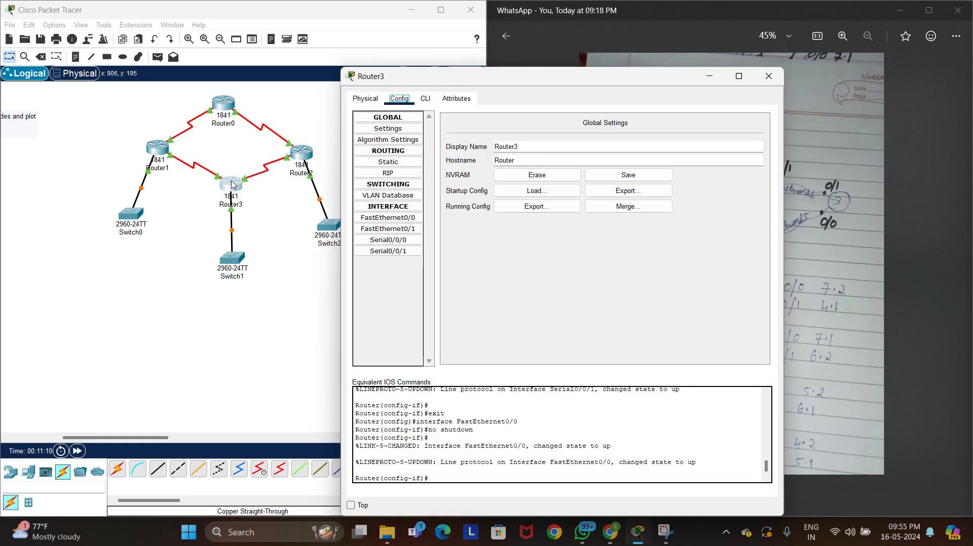
pyautogui.click(413, 221)
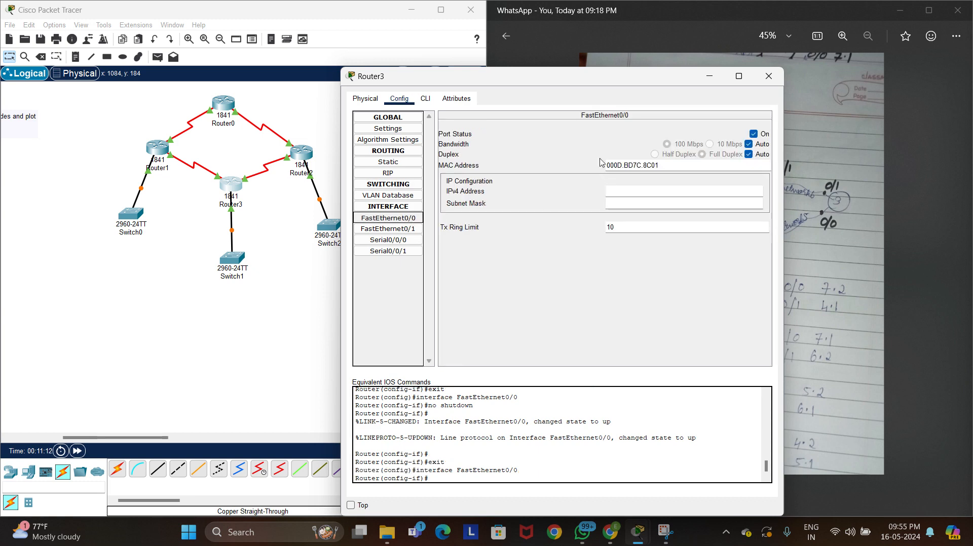
pyautogui.click(768, 76)
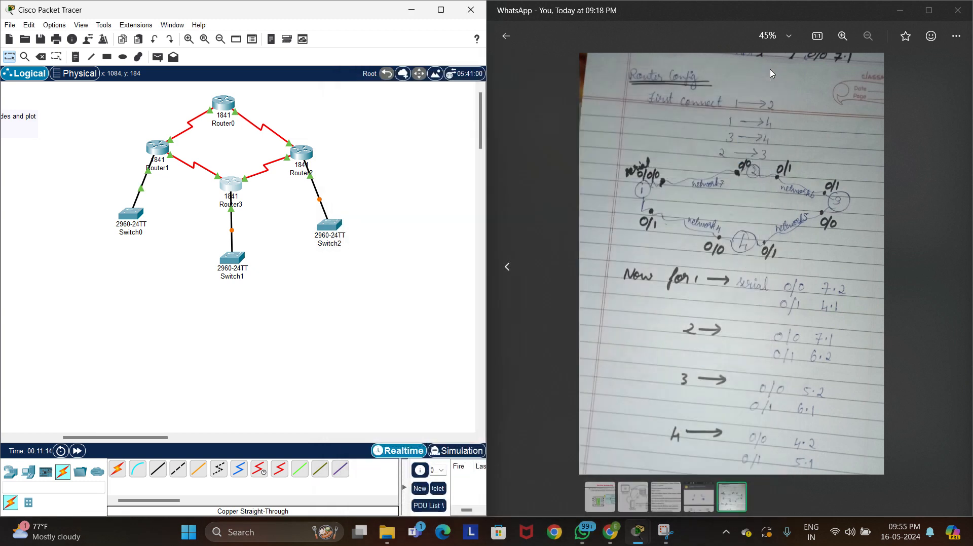
pyautogui.click(418, 19)
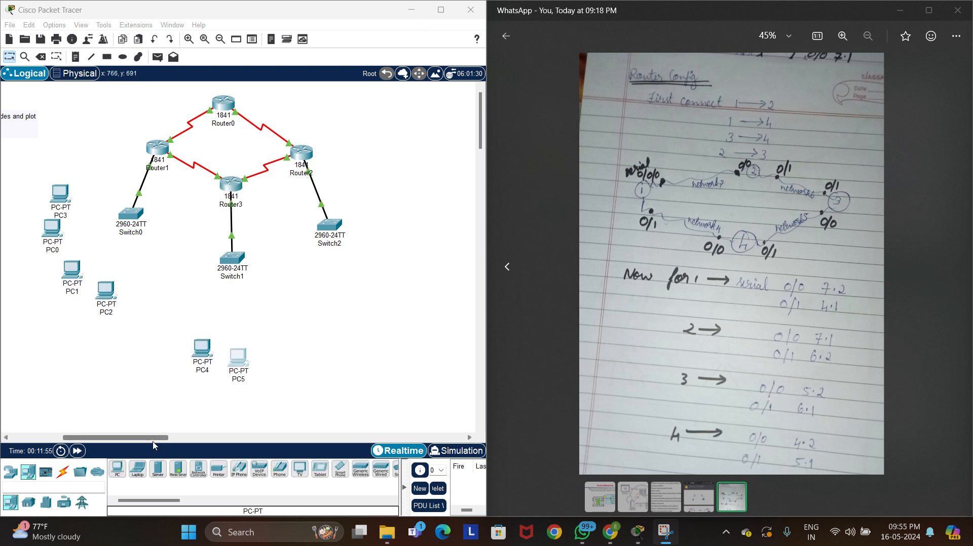
# Add two more PCs below Switch1, one beside PC5 and one above PC4
pyautogui.click(120, 471)
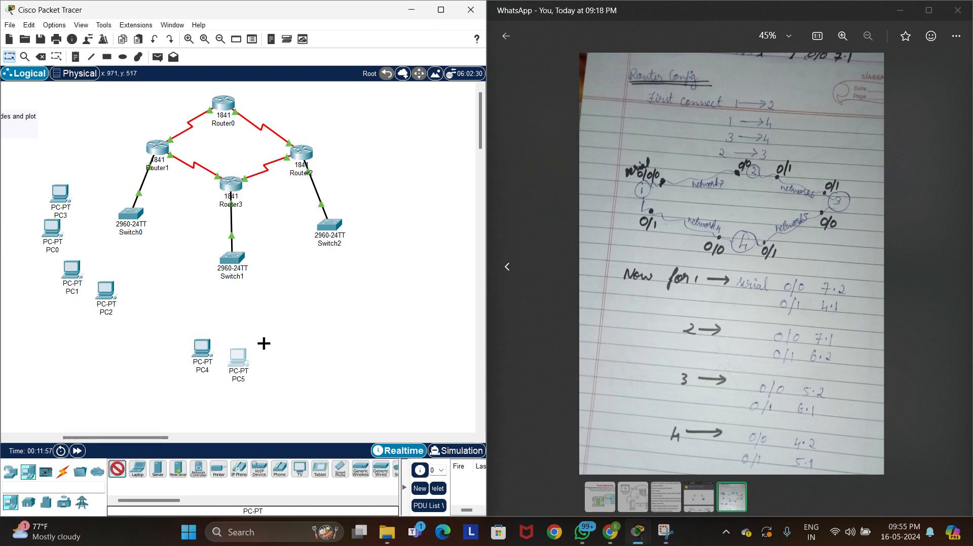
pyautogui.click(263, 346)
pyautogui.click(117, 469)
pyautogui.click(190, 313)
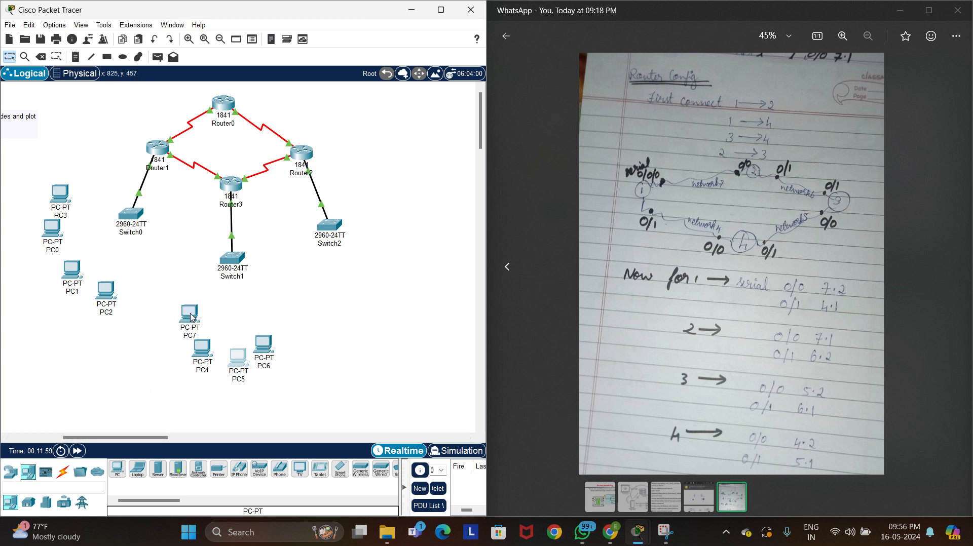
# Add a PC on the outer side of Switch2 and close its device window
pyautogui.click(118, 475)
pyautogui.click(398, 247)
pyautogui.click(399, 247)
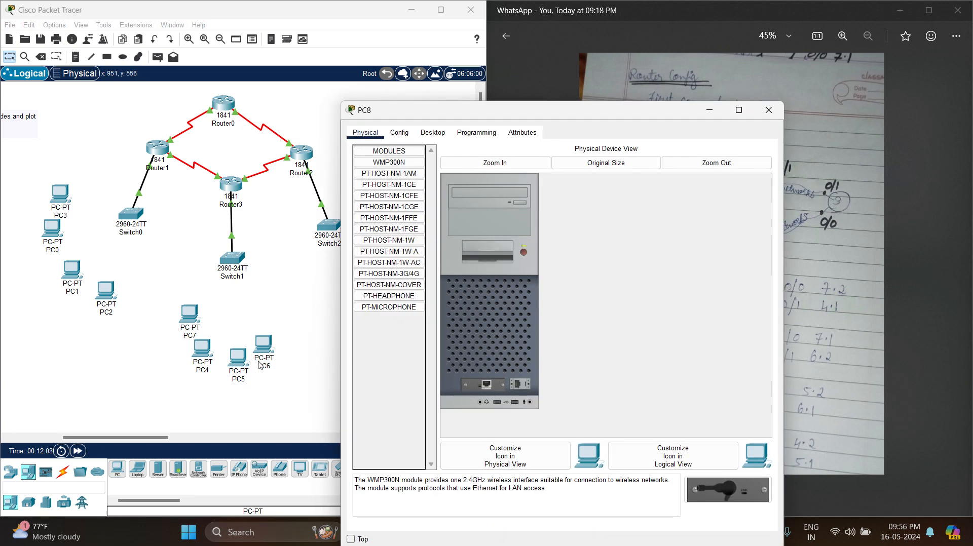
pyautogui.click(768, 110)
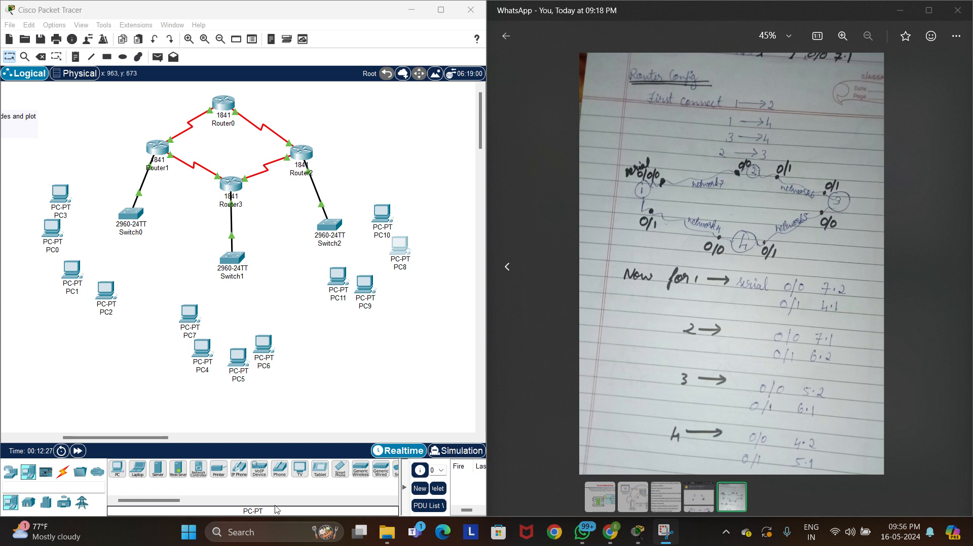
# Connect PC3's FastEthernet0 to Switch0's FastEthernet0/2 with a copper straight-through cable
pyautogui.click(62, 474)
pyautogui.click(157, 475)
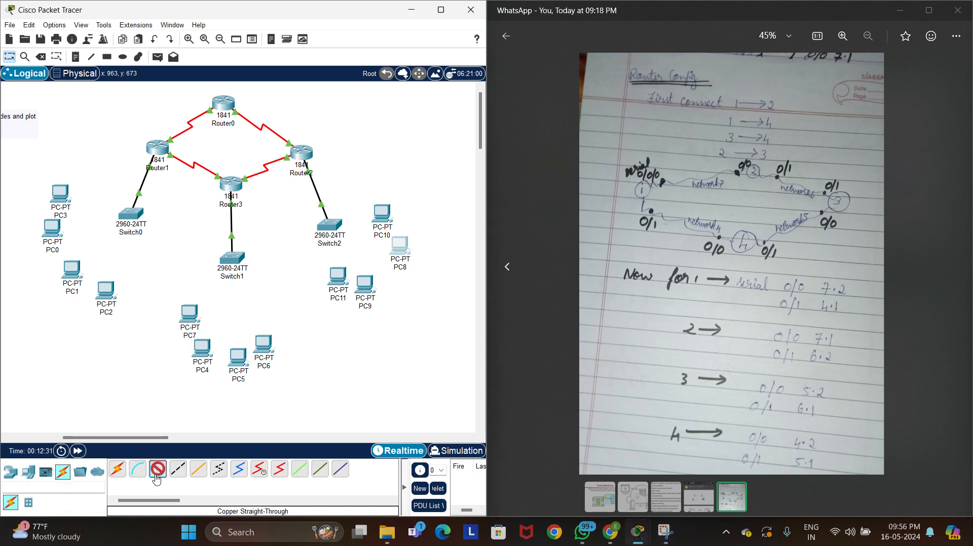
pyautogui.click(59, 198)
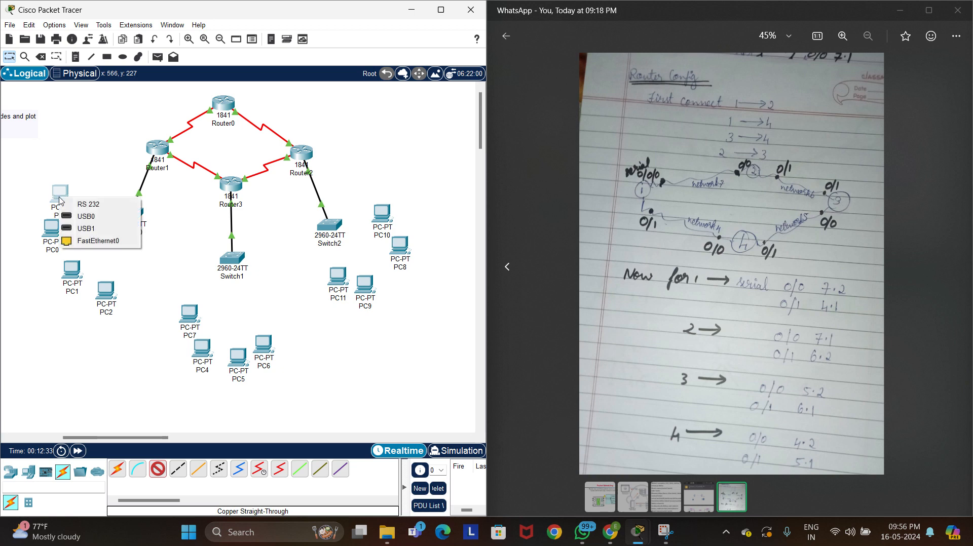
pyautogui.click(96, 241)
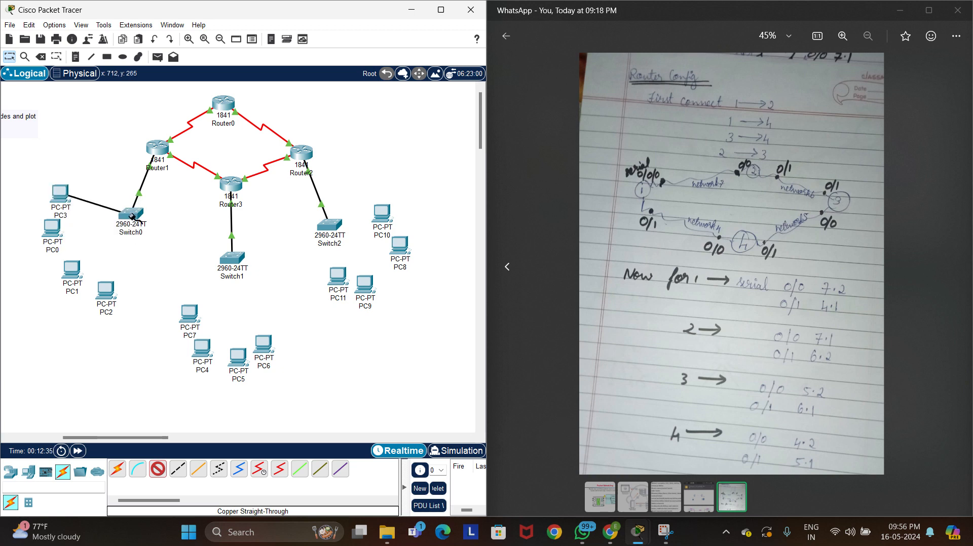
pyautogui.click(132, 217)
pyautogui.click(167, 241)
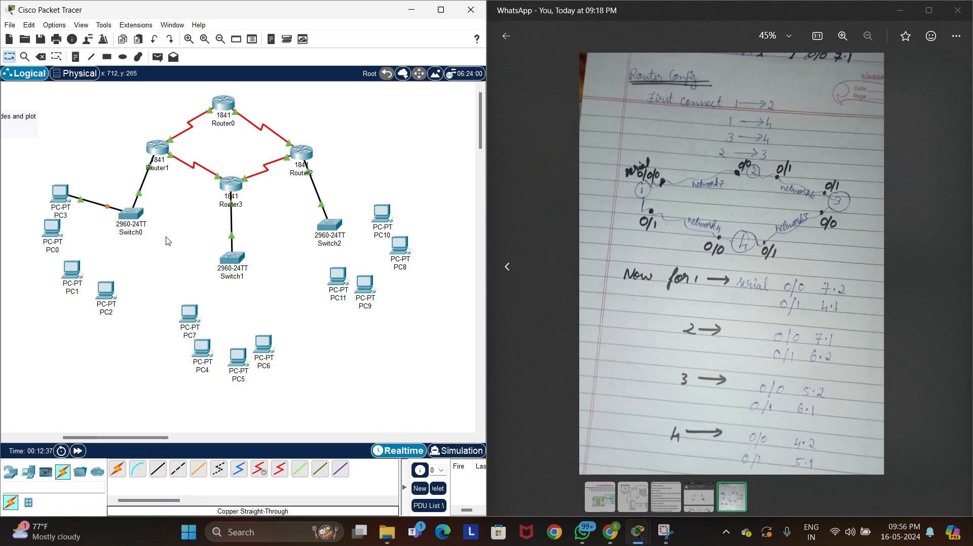
# Try to attach a fiber cable to PC0's FastEthernet0 port
pyautogui.click(198, 468)
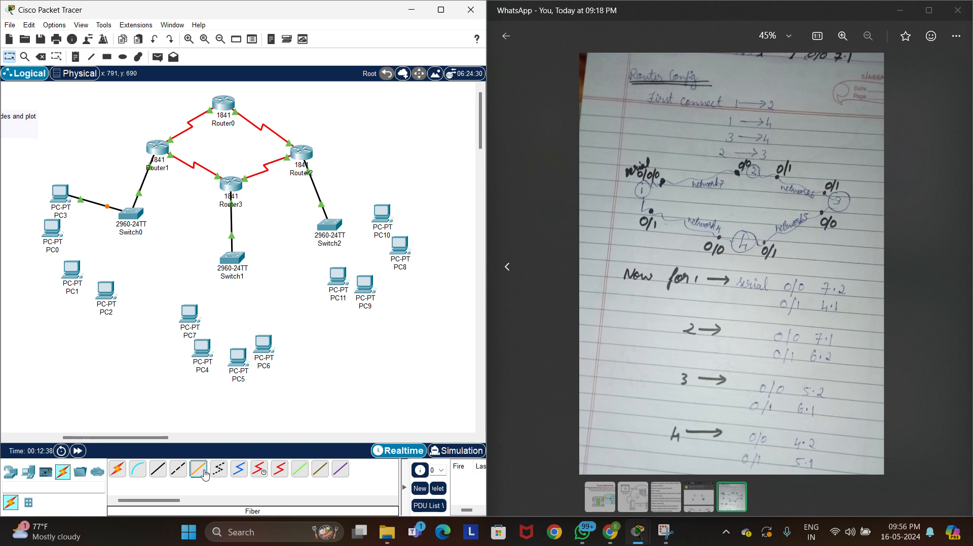
pyautogui.click(52, 231)
pyautogui.click(107, 277)
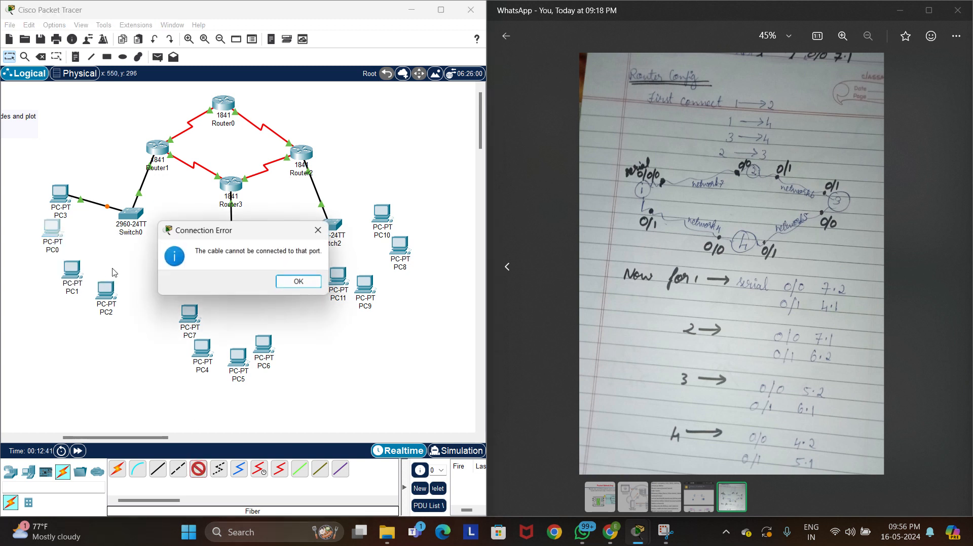
pyautogui.click(294, 281)
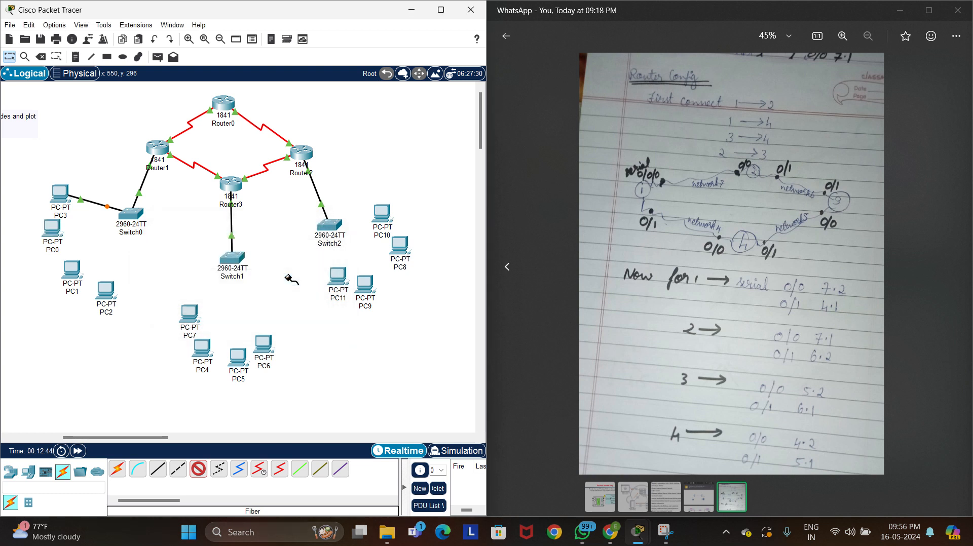
pyautogui.click(49, 229)
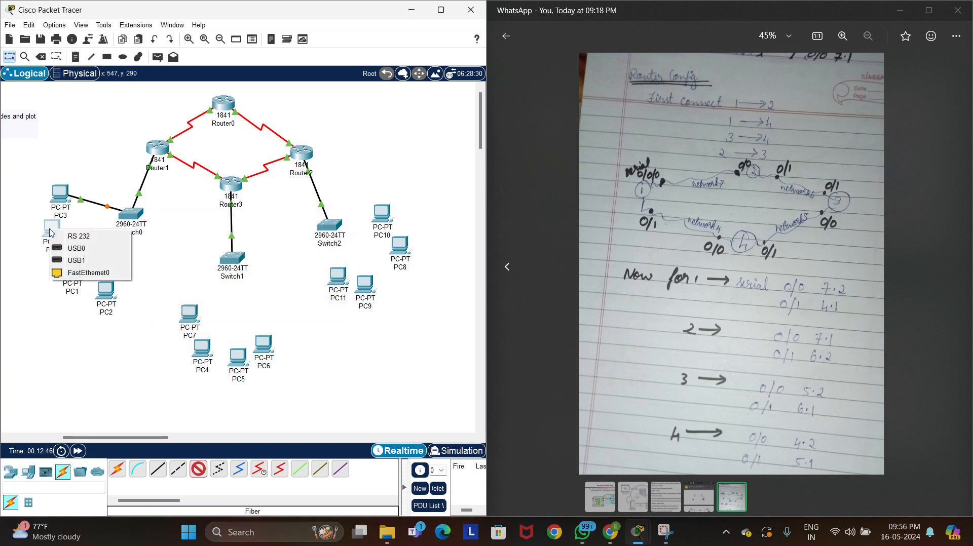
pyautogui.click(107, 274)
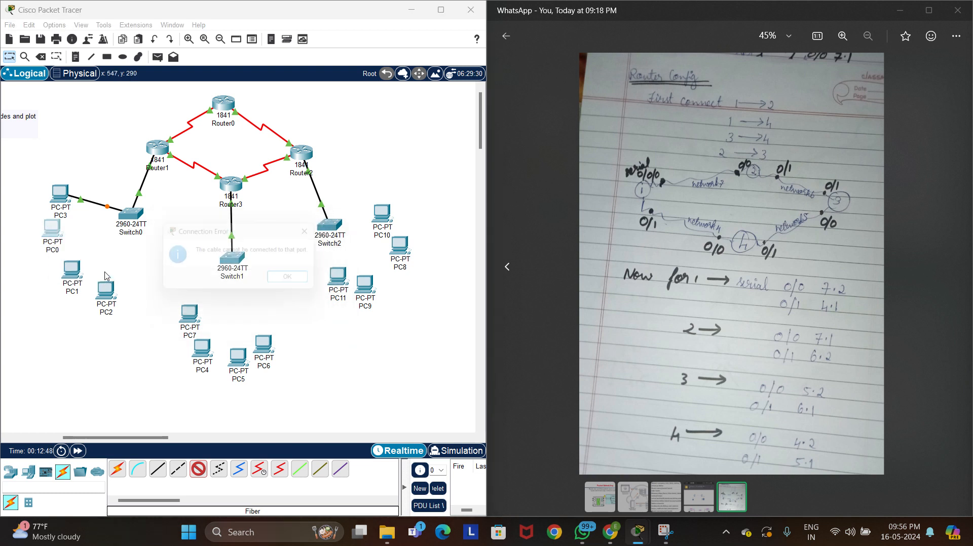
pyautogui.click(317, 231)
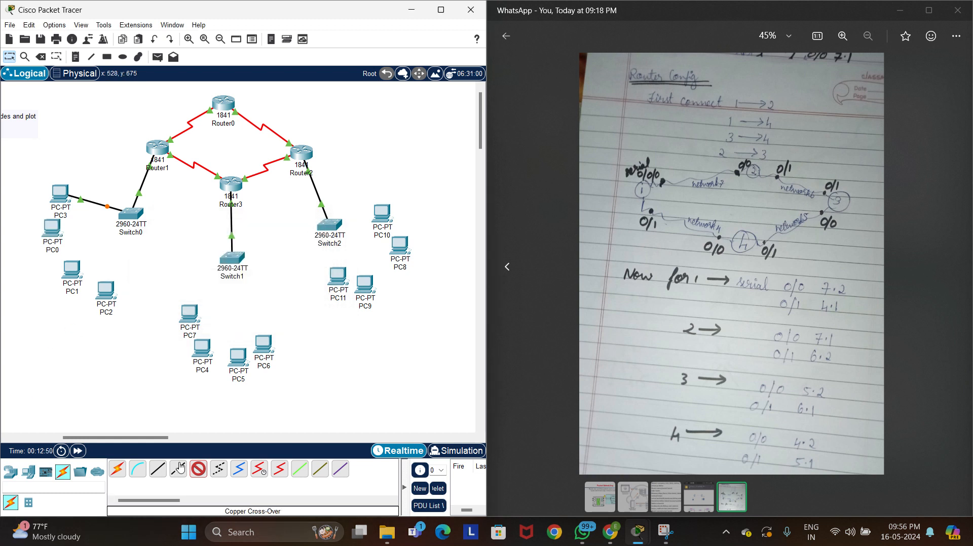
# Connect PC0's FastEthernet0 to Switch0's FastEthernet0/3 with a copper straight-through cable
pyautogui.click(159, 475)
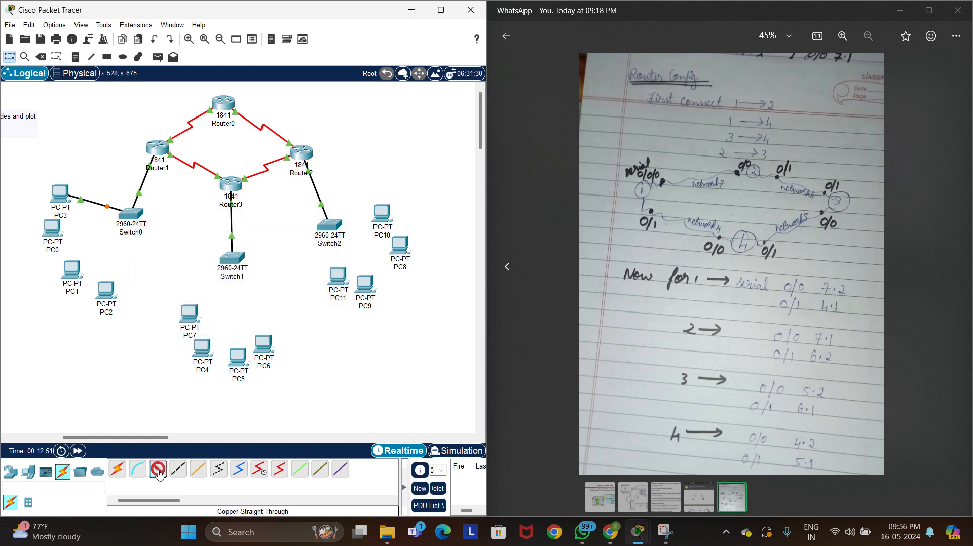
pyautogui.click(49, 235)
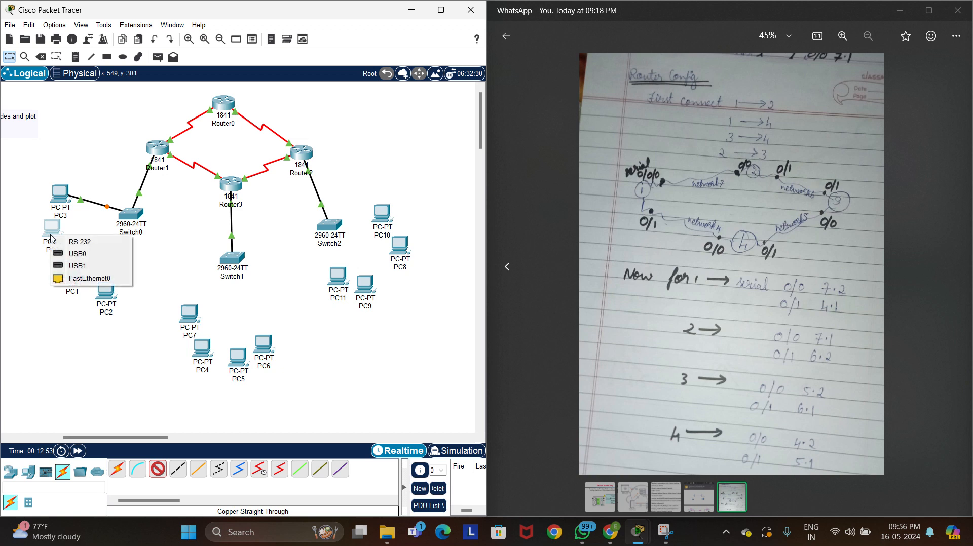
pyautogui.click(89, 278)
pyautogui.click(131, 218)
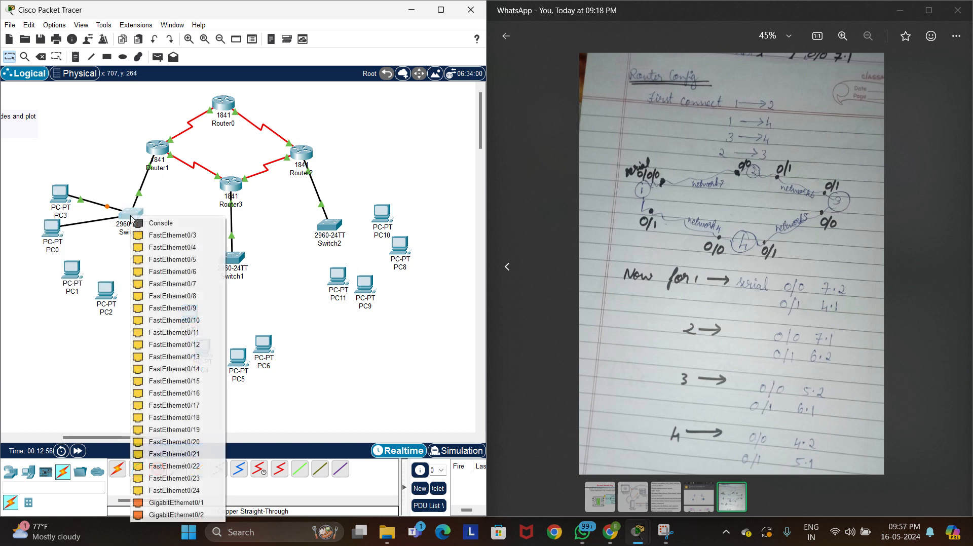
pyautogui.click(152, 236)
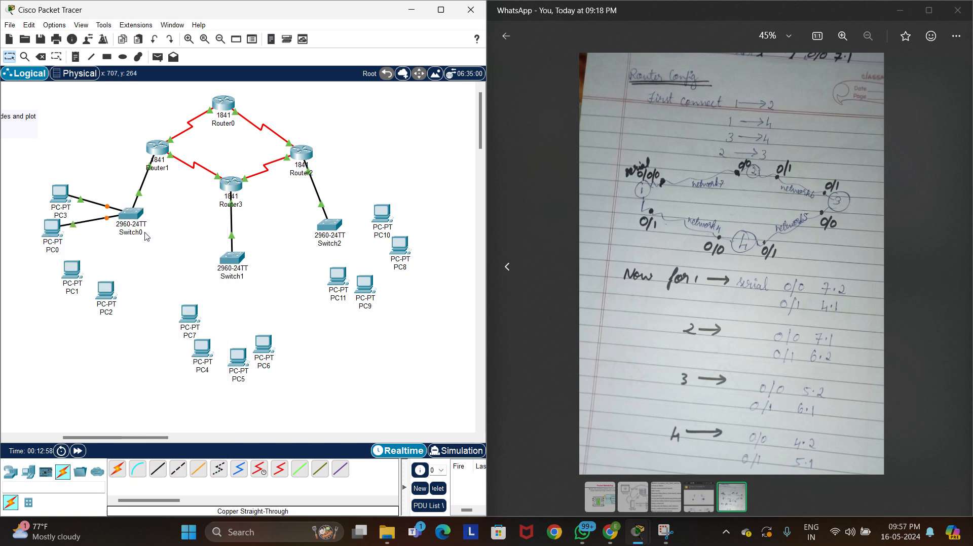
# Connect PC1's FastEthernet0 to Switch0's FastEthernet0/4 with a copper straight-through cable
pyautogui.click(158, 470)
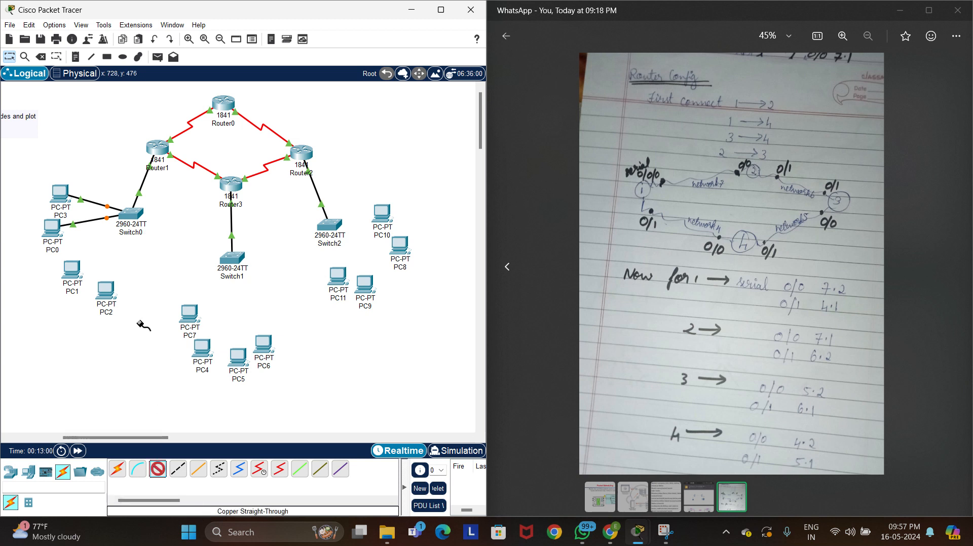
pyautogui.click(76, 267)
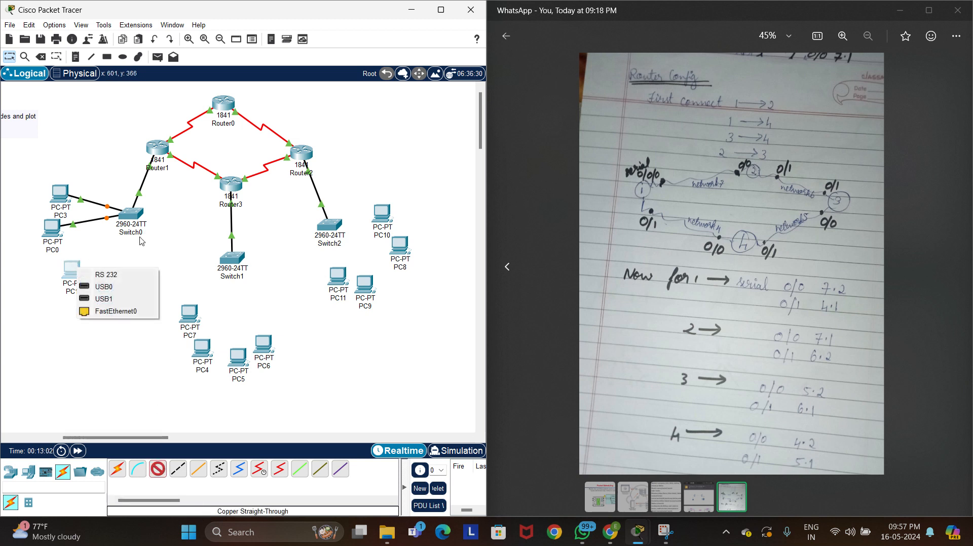
pyautogui.click(132, 315)
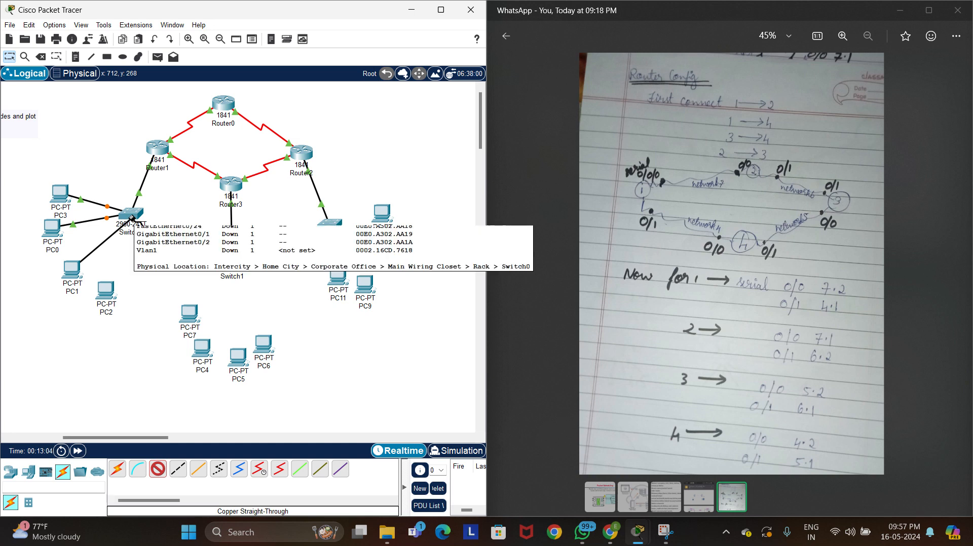
pyautogui.click(133, 219)
pyautogui.click(162, 237)
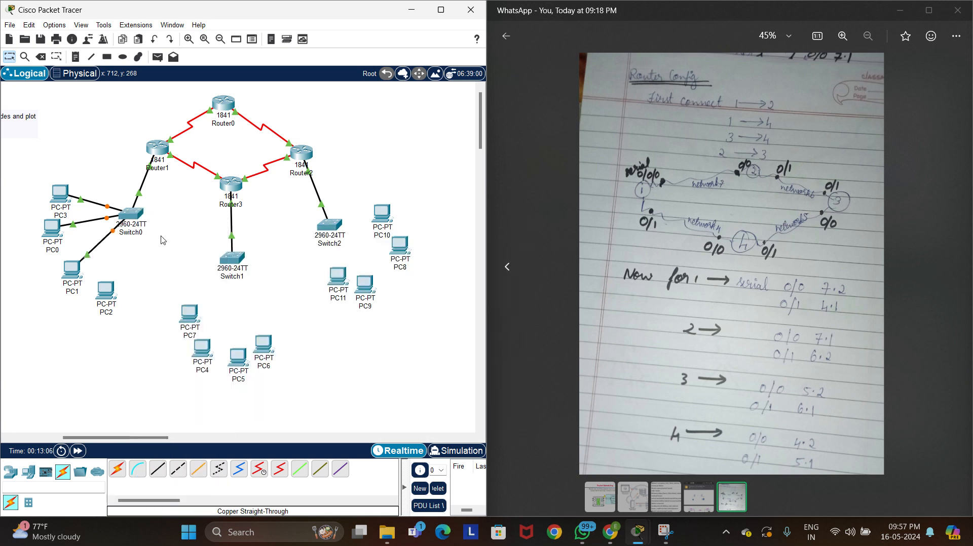
# Connect PC2's FastEthernet0 to Switch0's FastEthernet0/5 with a copper straight-through cable
pyautogui.click(158, 471)
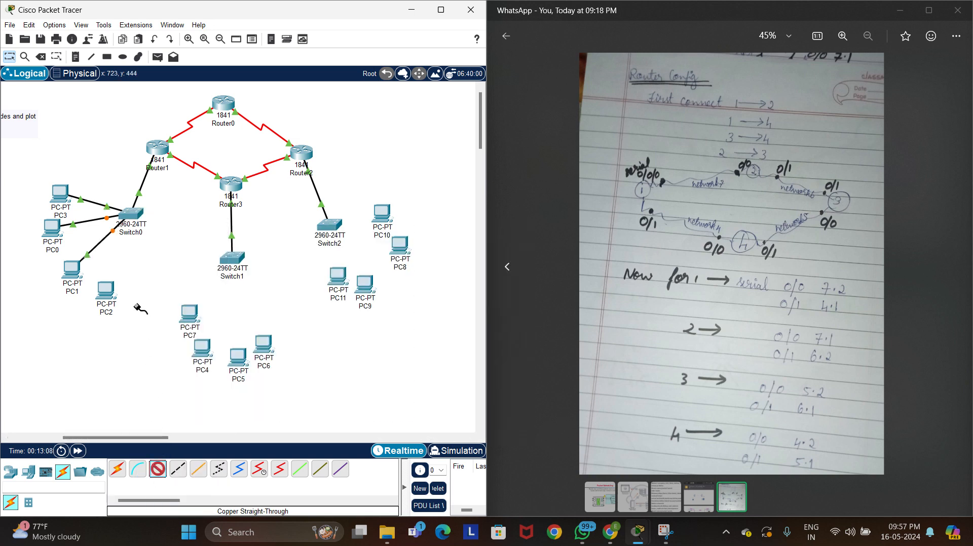
pyautogui.click(107, 292)
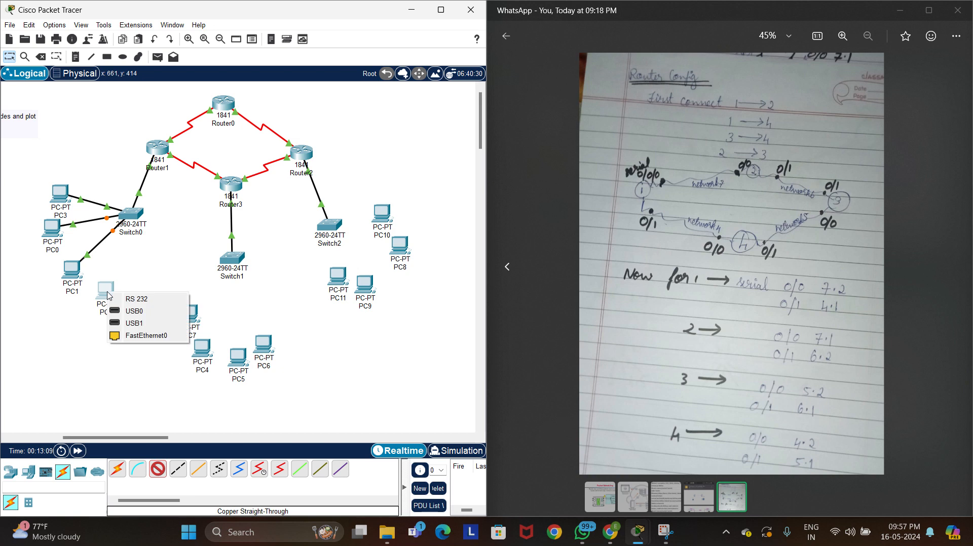
pyautogui.click(146, 335)
pyautogui.click(131, 214)
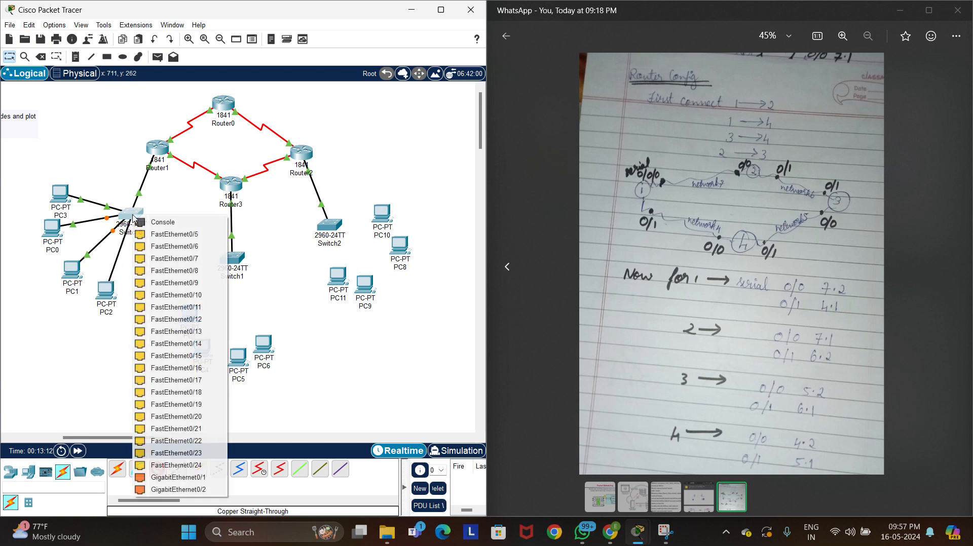
pyautogui.click(170, 234)
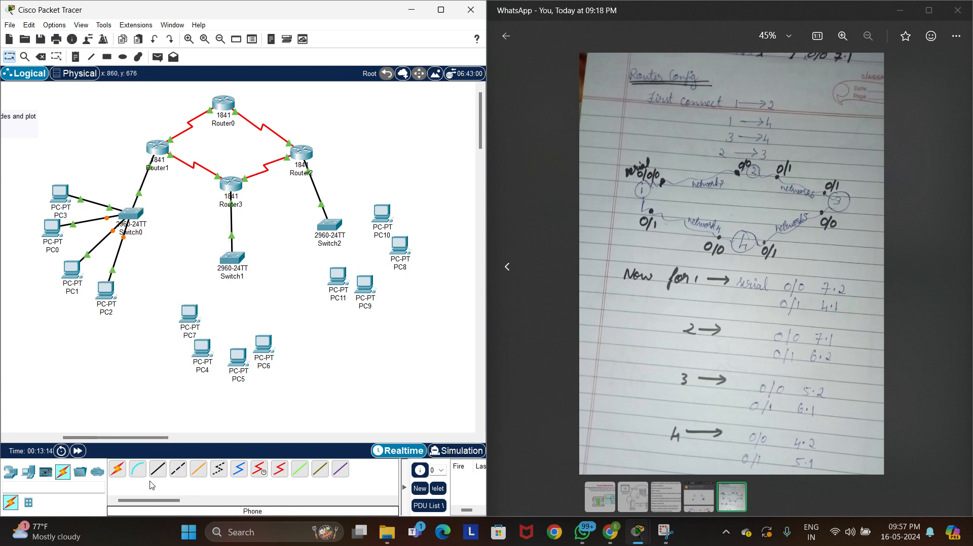
# Connect PC7's FastEthernet0 to Switch1's FastEthernet0/2 with a copper straight-through cable
pyautogui.click(162, 470)
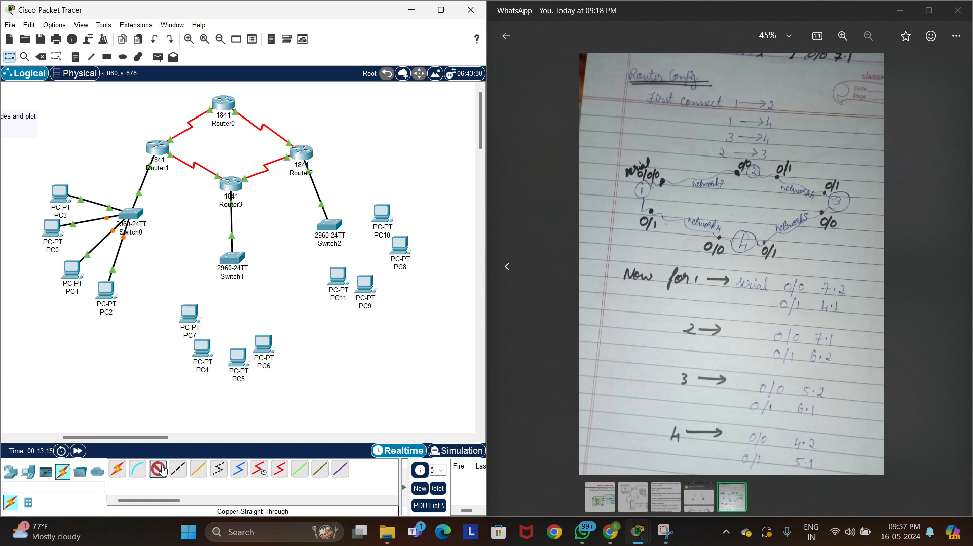
pyautogui.click(193, 315)
pyautogui.click(236, 357)
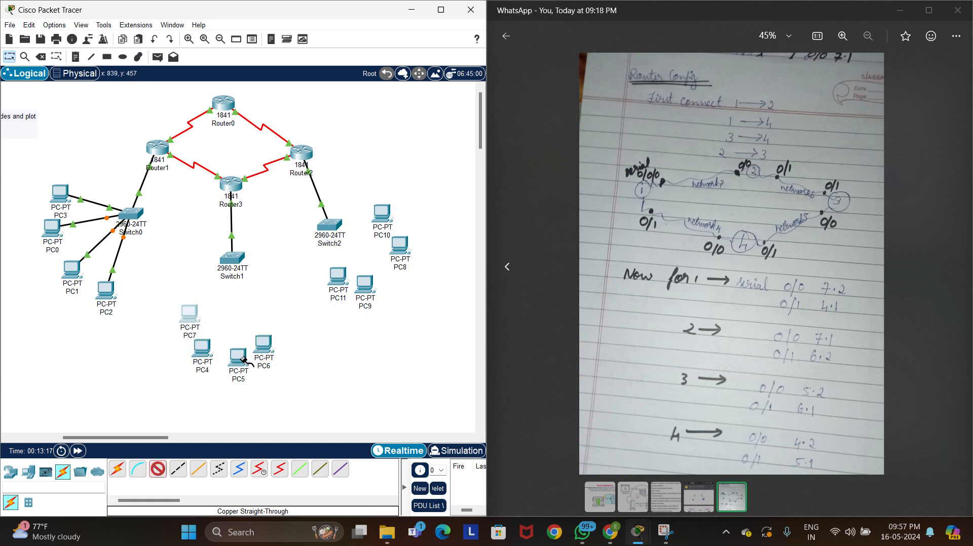
pyautogui.click(234, 256)
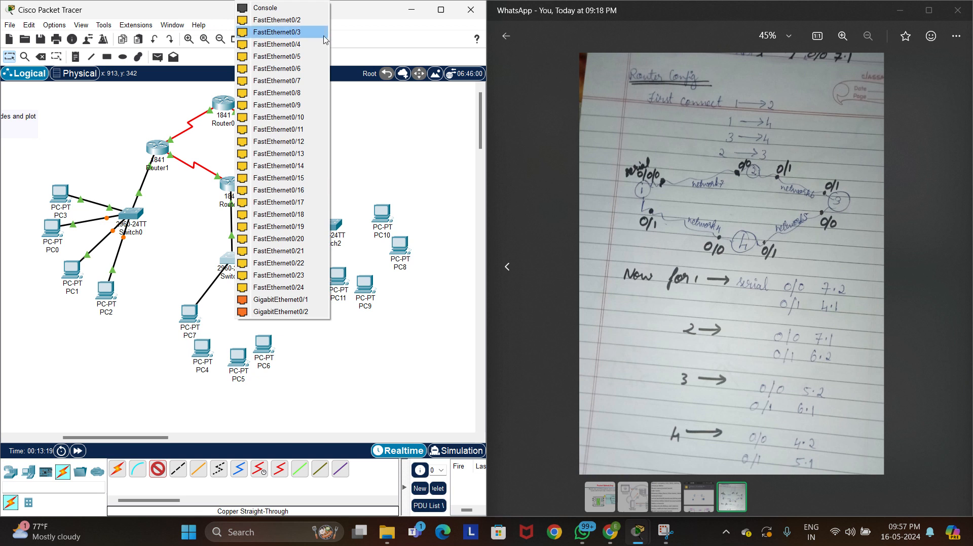
pyautogui.click(302, 21)
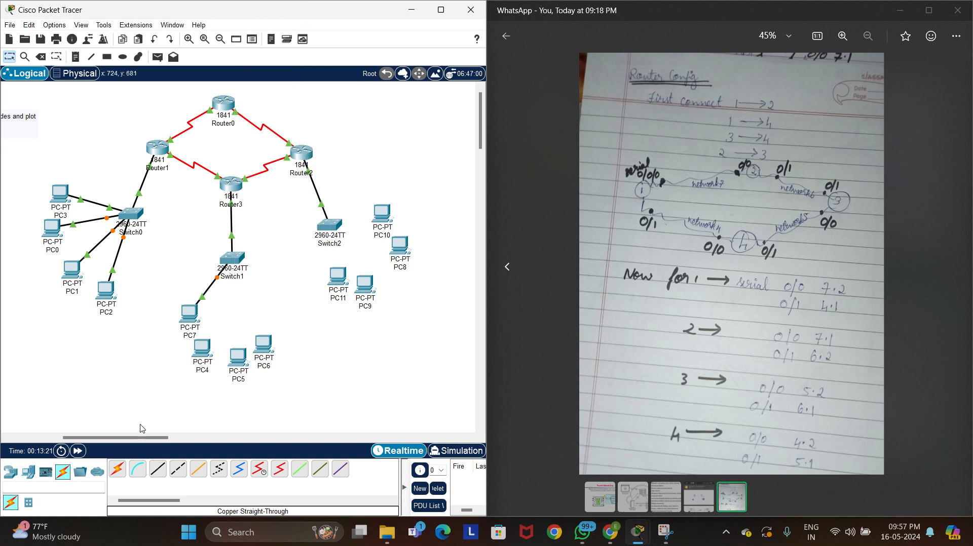
# Connect PC4's FastEthernet0 to Switch1's FastEthernet0/3 with a copper straight-through cable
pyautogui.click(158, 471)
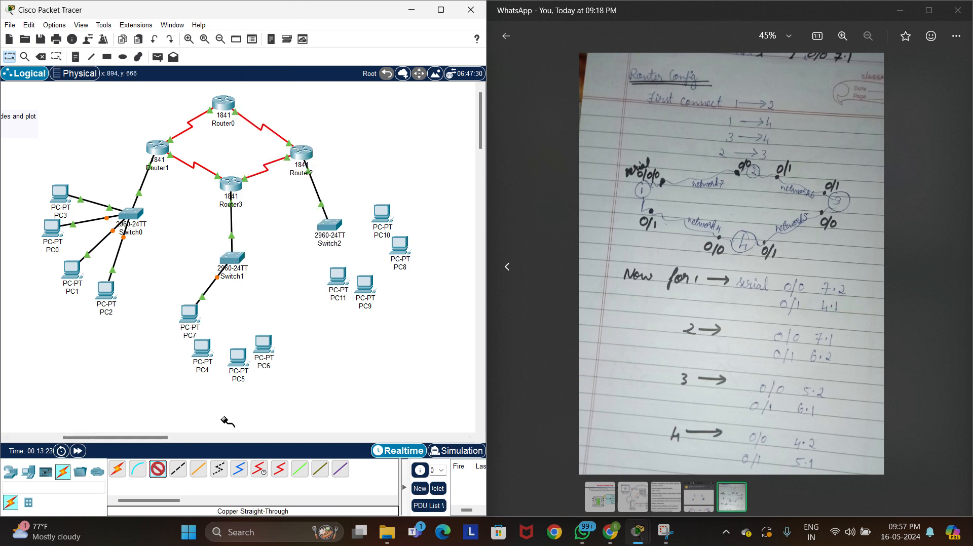
pyautogui.click(207, 347)
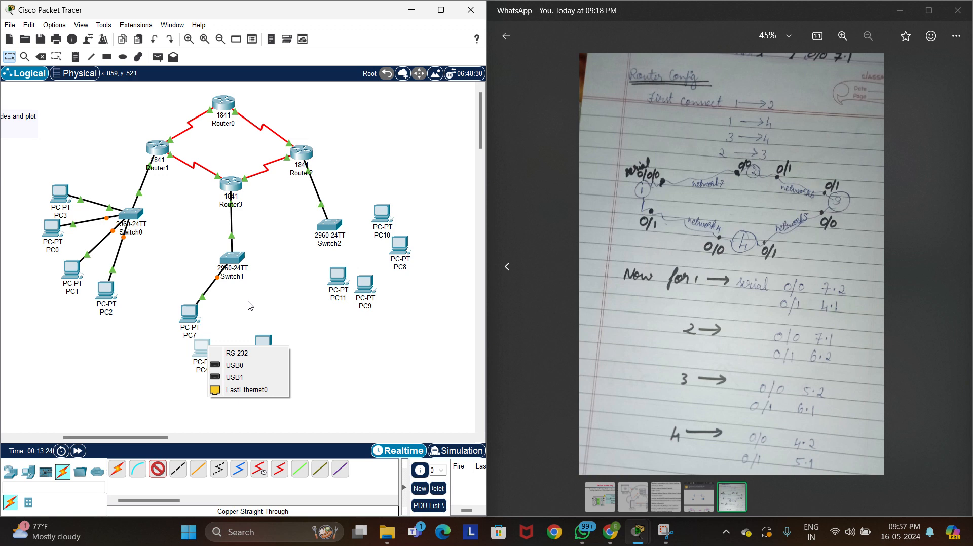
pyautogui.click(249, 390)
pyautogui.click(231, 259)
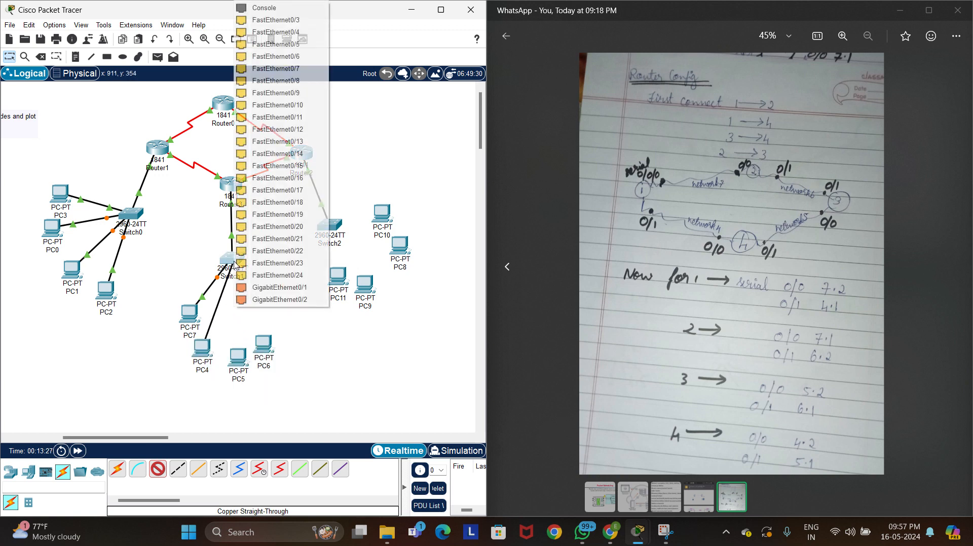
pyautogui.click(313, 20)
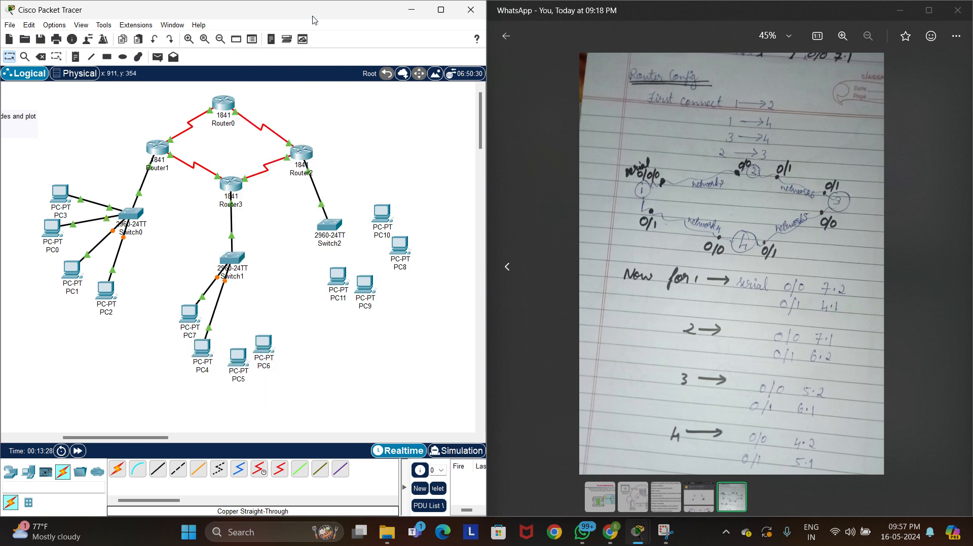
# Connect PC5's FastEthernet0 to Switch1's FastEthernet0/4 with a copper straight-through cable
pyautogui.click(161, 466)
pyautogui.click(238, 361)
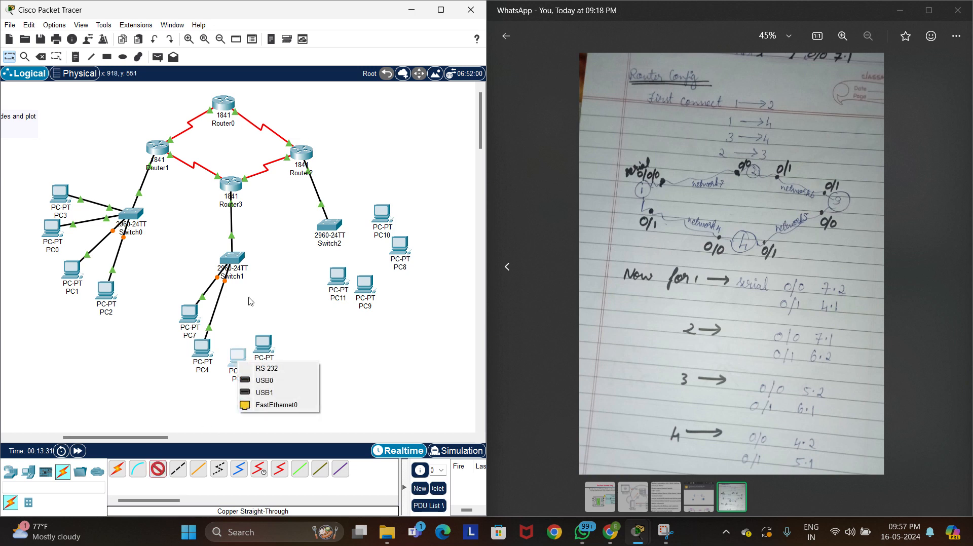
pyautogui.click(276, 405)
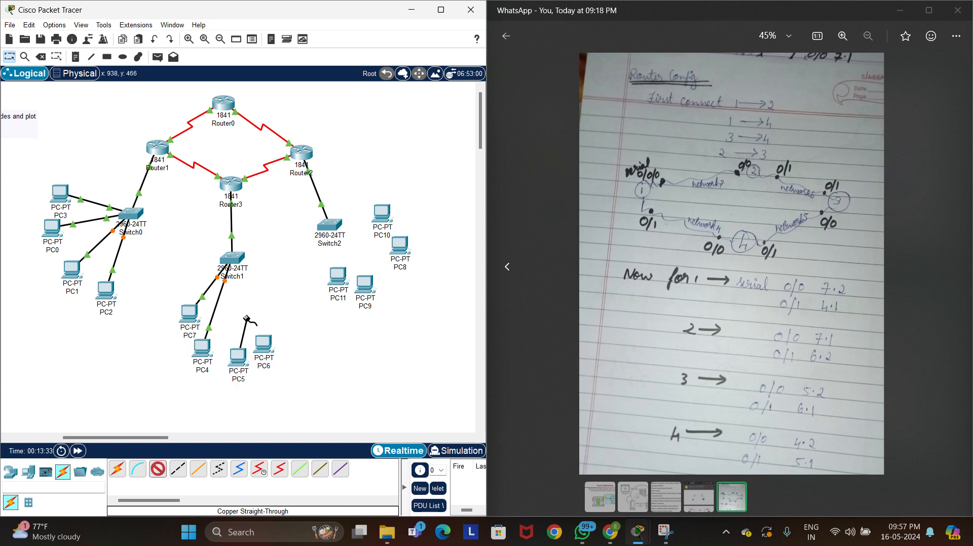
pyautogui.click(229, 259)
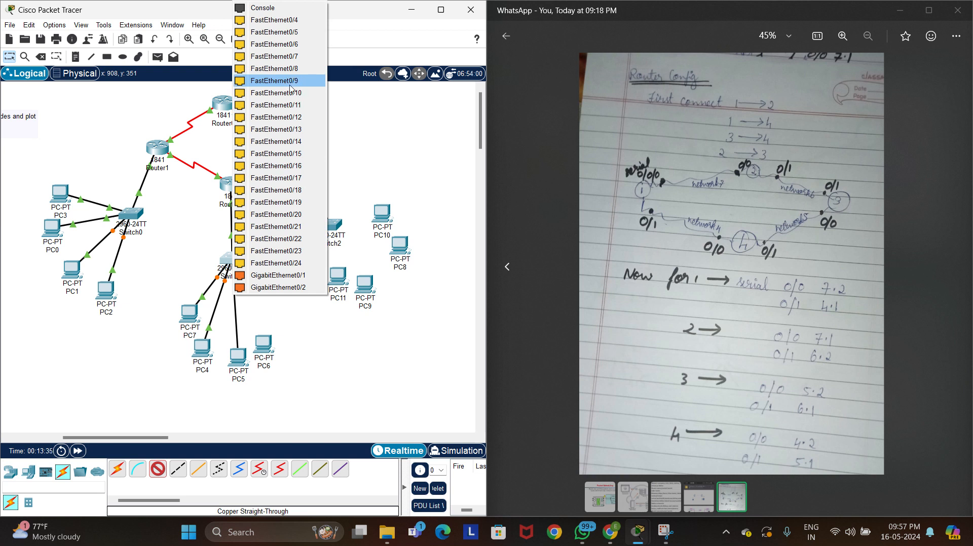
pyautogui.click(302, 19)
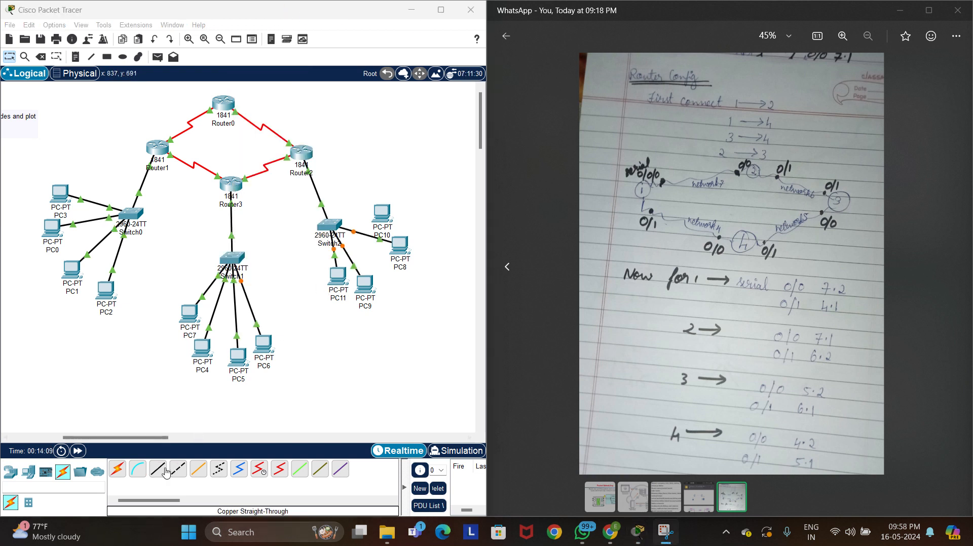
# Connect PC10's FastEthernet0 to Switch2's FastEthernet0/5 with a copper straight-through cable
pyautogui.click(165, 471)
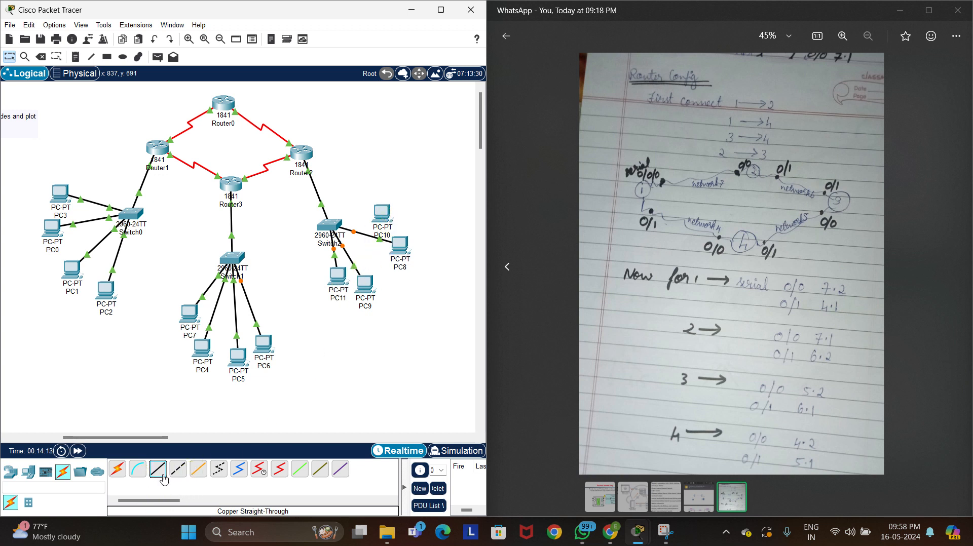
pyautogui.click(388, 212)
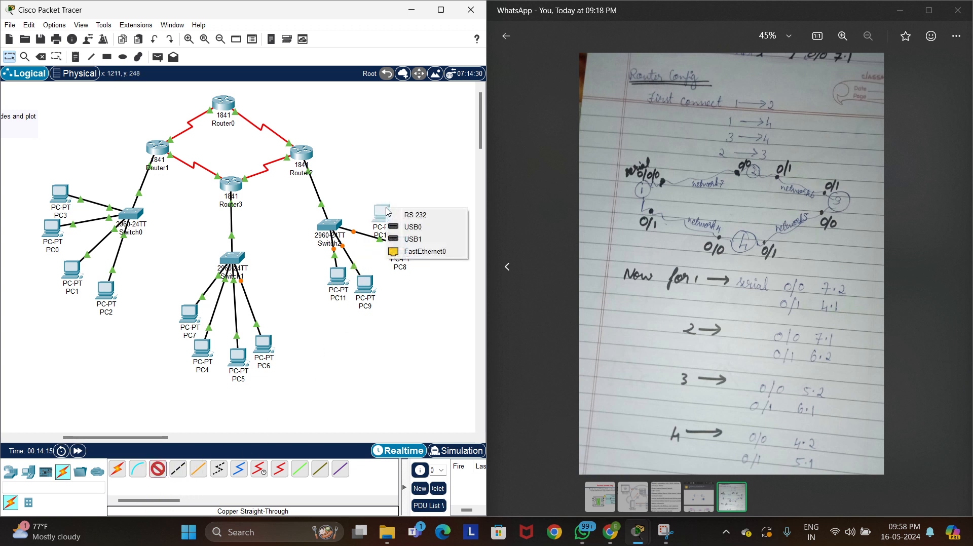
pyautogui.click(423, 251)
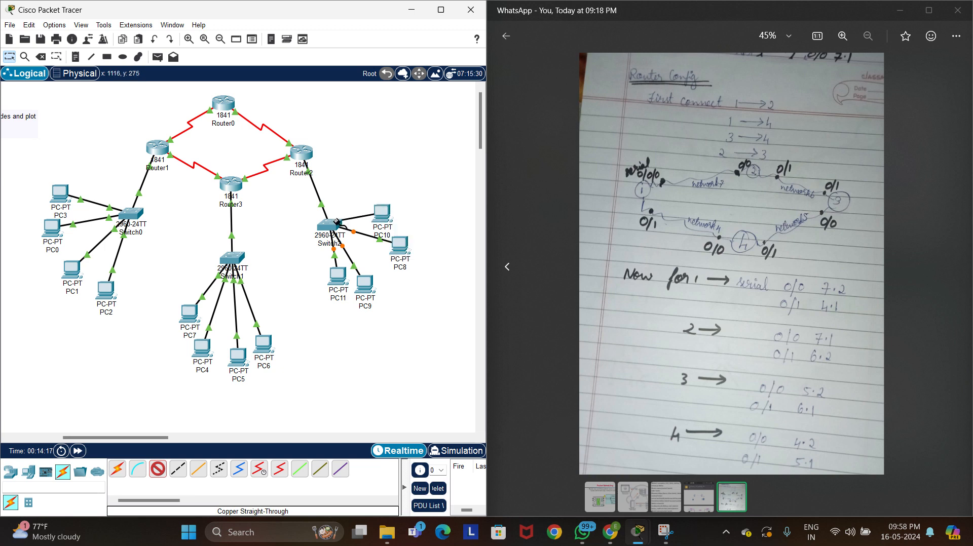
pyautogui.click(336, 222)
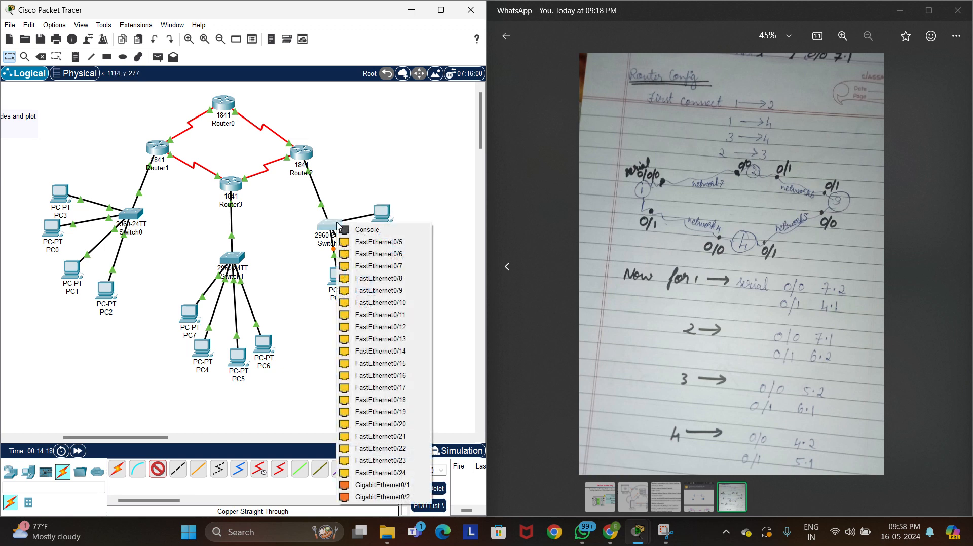
pyautogui.click(354, 242)
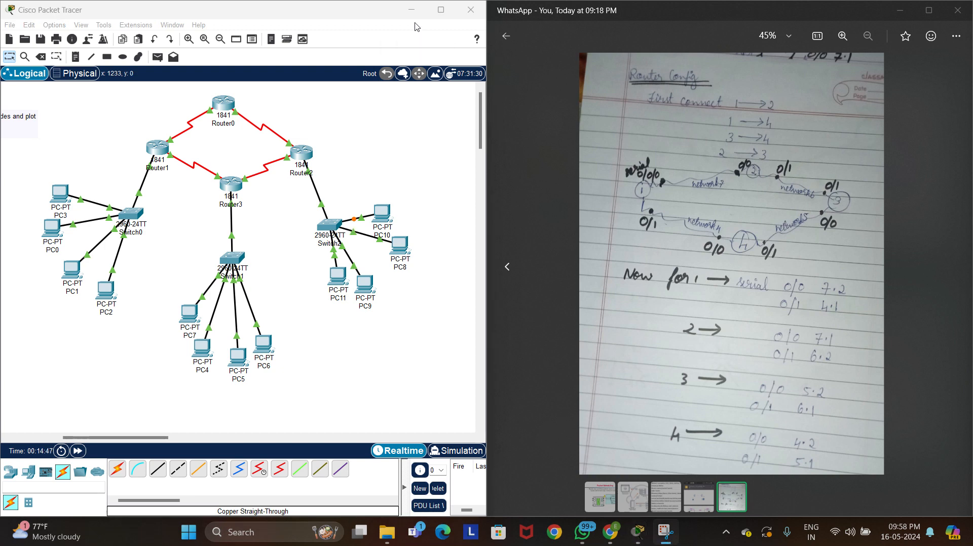
# Give PC3 the static IPv4 address 192.168.1.2 with subnet mask 255.255.255.0
pyautogui.click(59, 196)
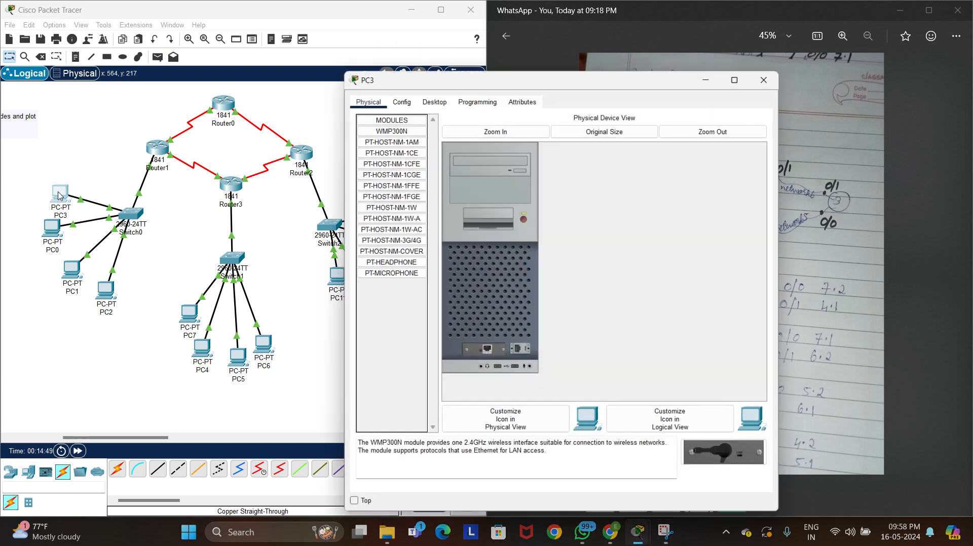
pyautogui.click(410, 100)
pyautogui.click(432, 99)
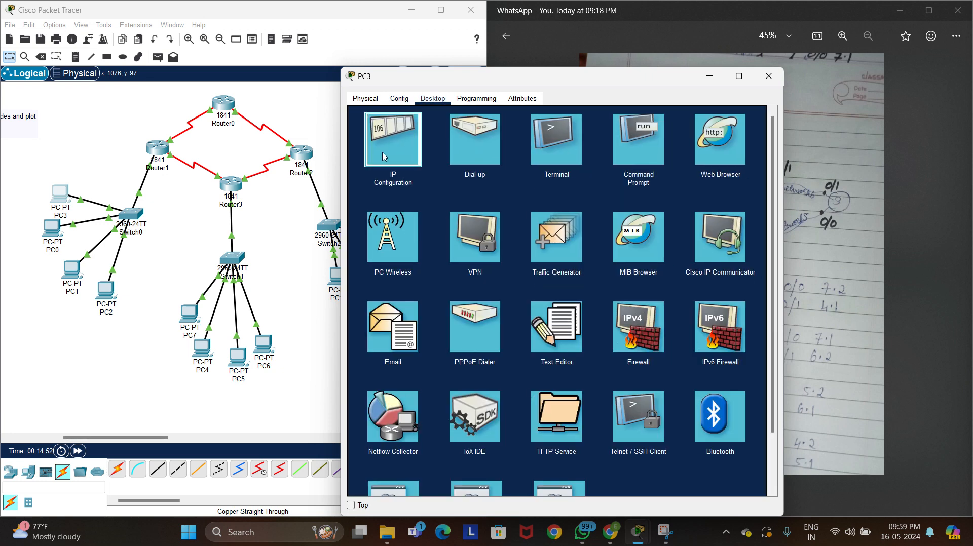
pyautogui.click(383, 156)
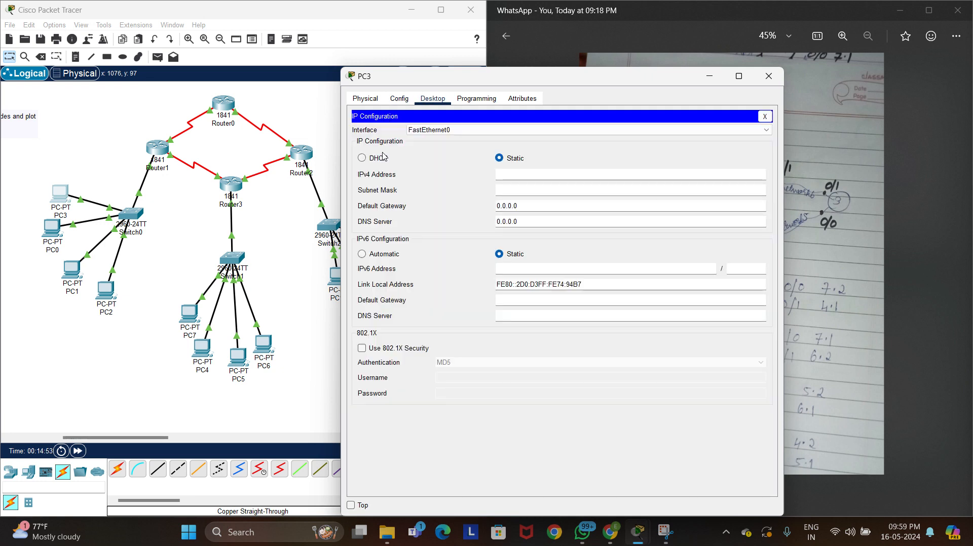
pyautogui.click(518, 175)
pyautogui.write('192.168.1.2')
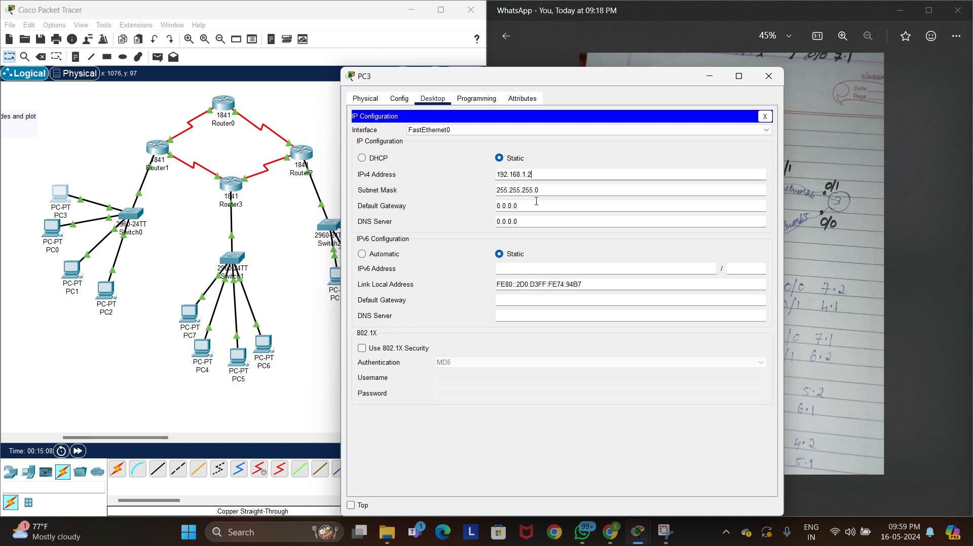
# Set PC3's default gateway to 192.168.1.1, copy that address and close the PC's configuration
pyautogui.moveTo(519, 206); pyautogui.dragTo(458, 211)
pyautogui.press('BackSpace')
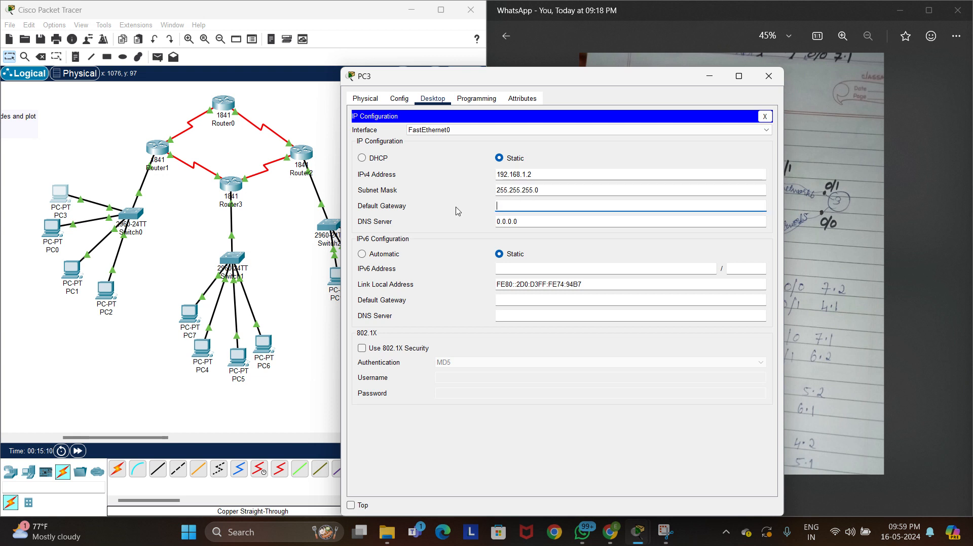
pyautogui.write('192.168.1.1')
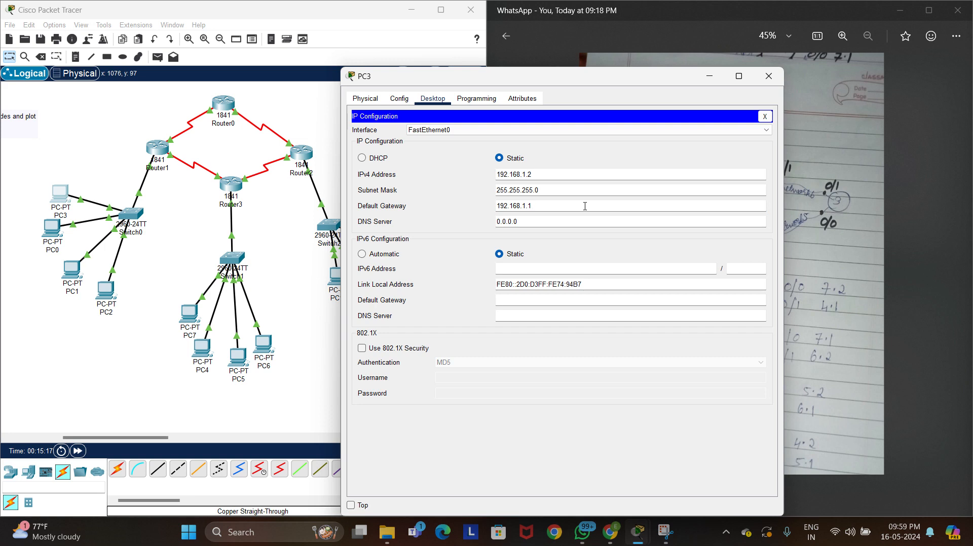
pyautogui.moveTo(549, 202); pyautogui.dragTo(491, 208)
pyautogui.hotkey('ctrl', 'c')
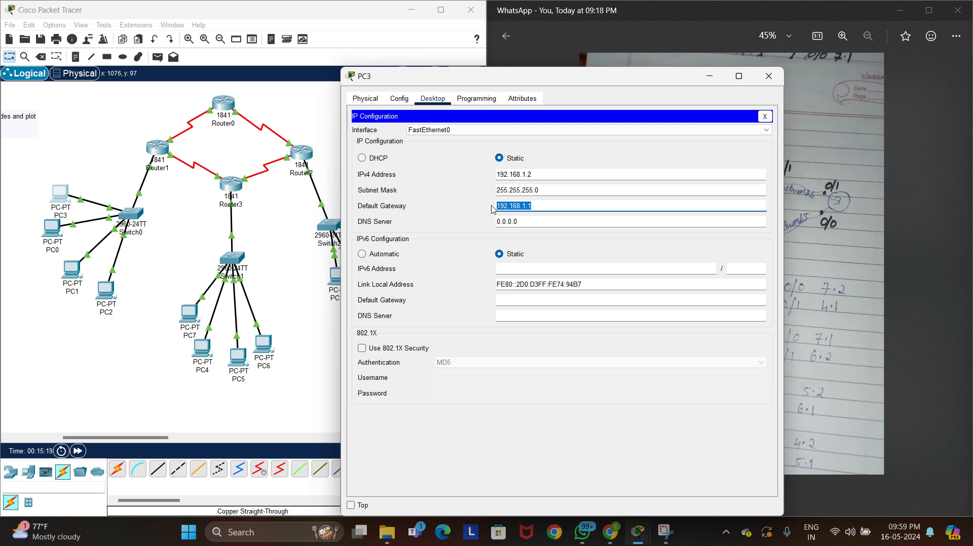
pyautogui.click(768, 76)
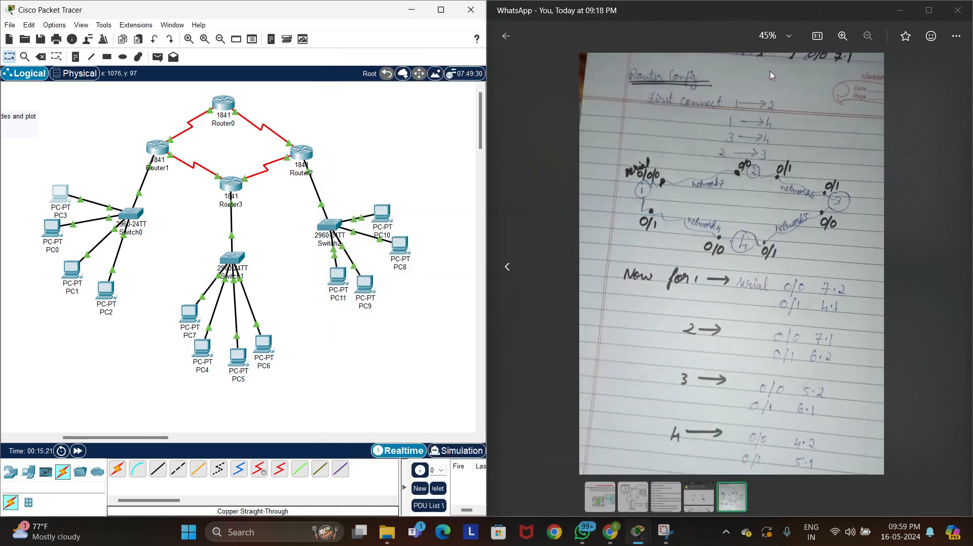
# Configure PC0 with IPv4 address 192.168.1.3, subnet mask 255.255.255.0 and default gateway 192.168.1.1
pyautogui.click(53, 229)
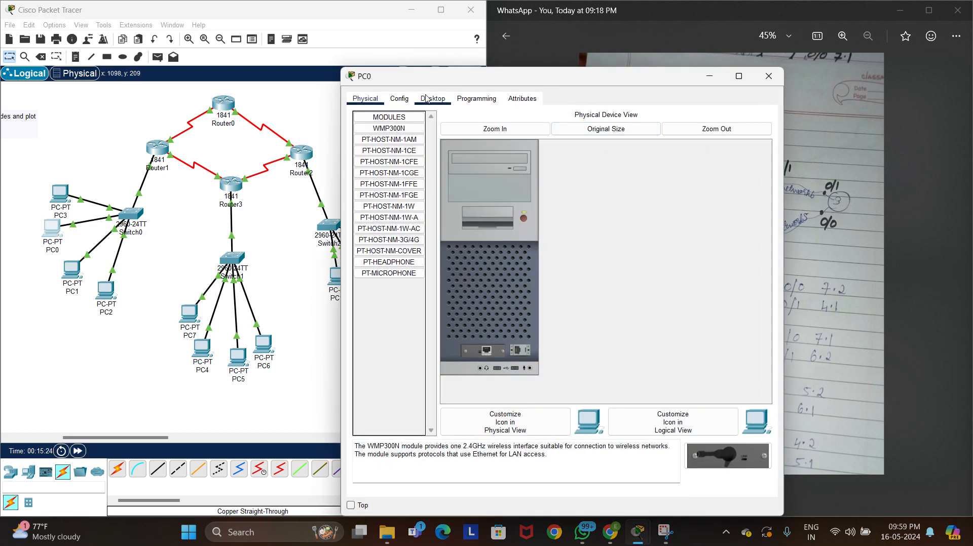
pyautogui.click(430, 99)
pyautogui.click(400, 132)
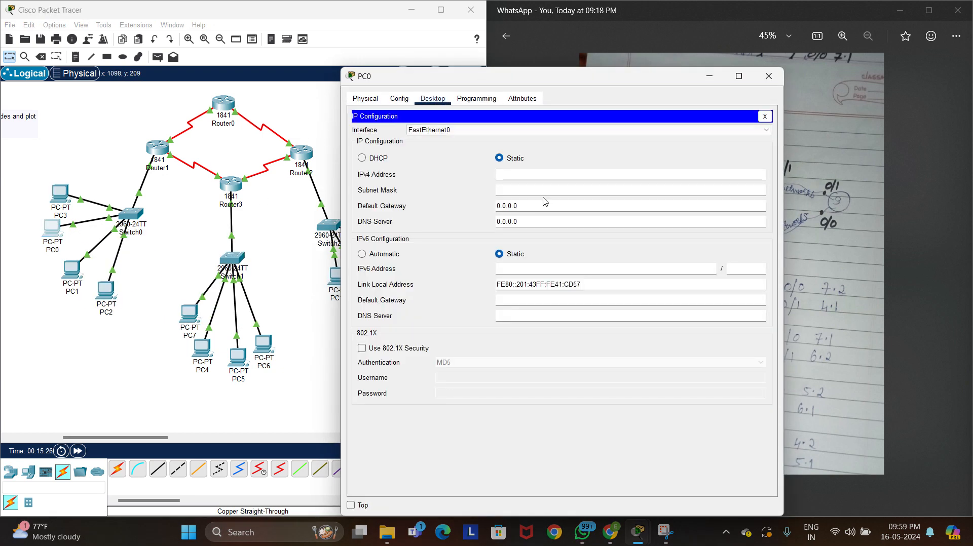
pyautogui.click(540, 176)
pyautogui.write('192.168.1.1')
pyautogui.press('BackSpace')
pyautogui.press('Tab')
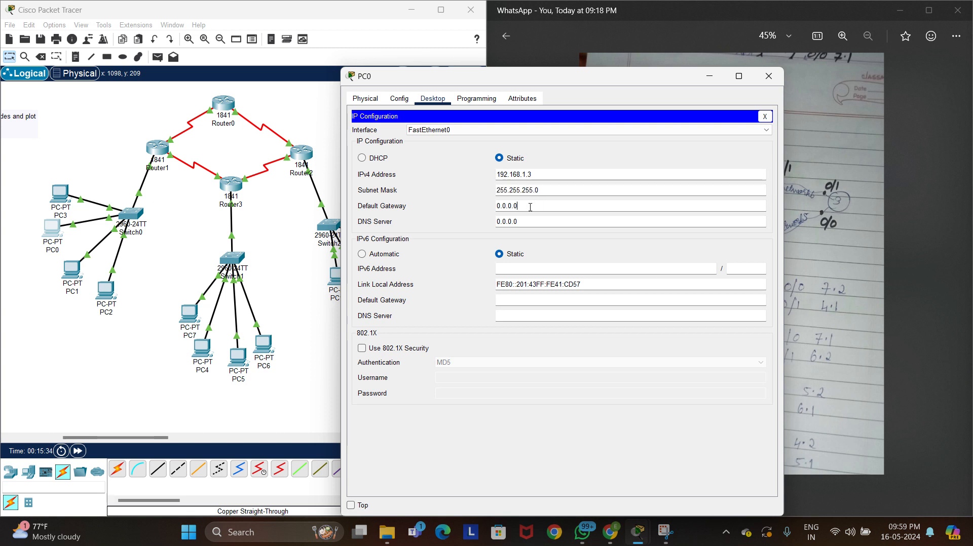
pyautogui.press('Tab')
pyautogui.write('192.168.1.1')
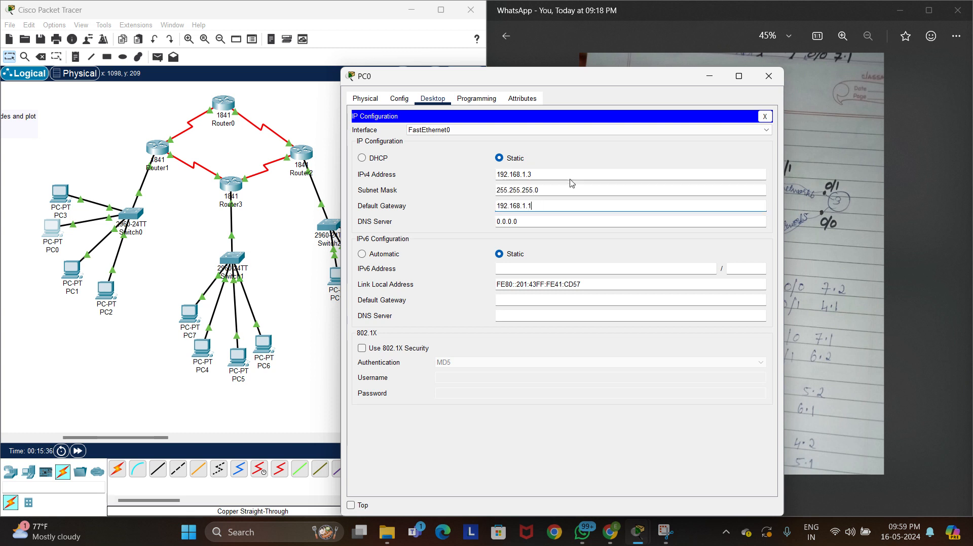
pyautogui.click(763, 72)
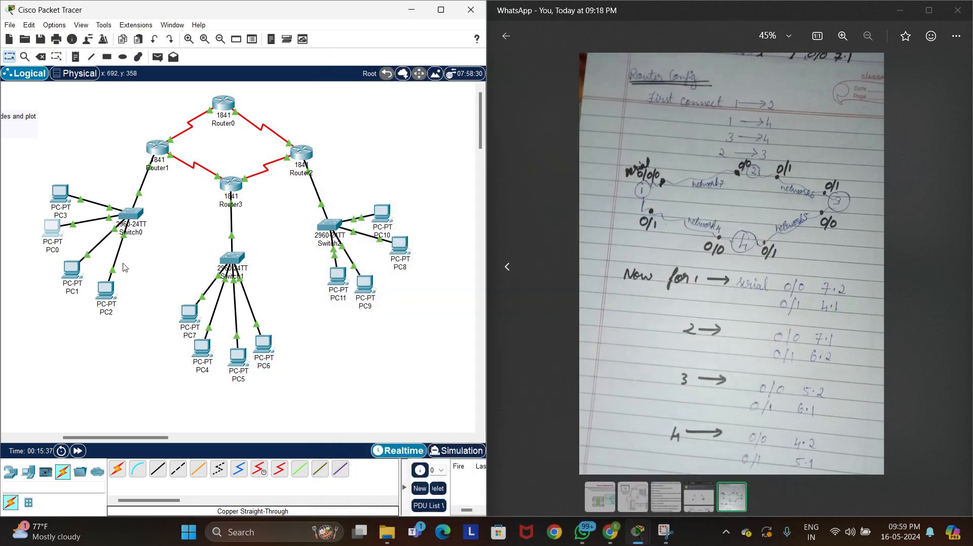
# Give PC1 the static IPv4 address 192.168.1.4 with subnet mask 255.255.255.0
pyautogui.click(69, 281)
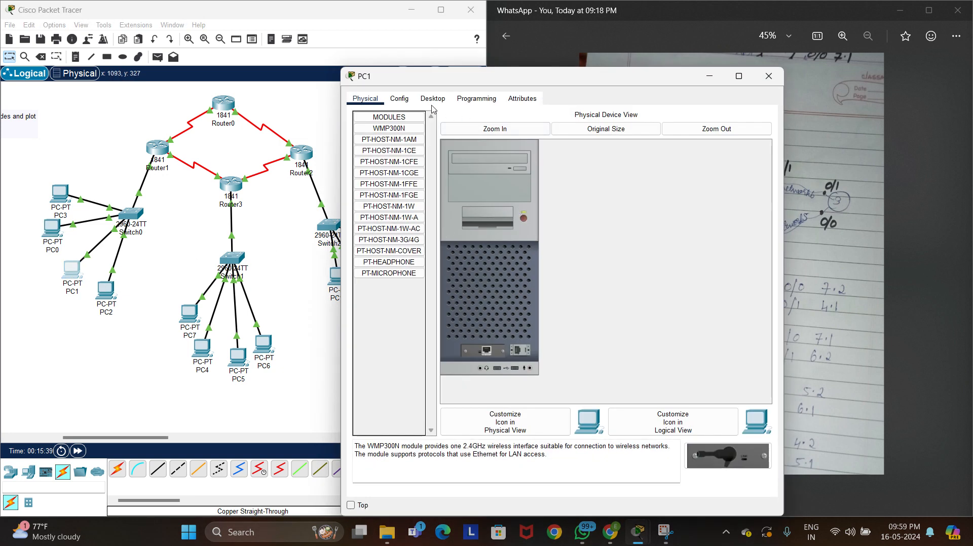
pyautogui.click(428, 101)
pyautogui.click(403, 134)
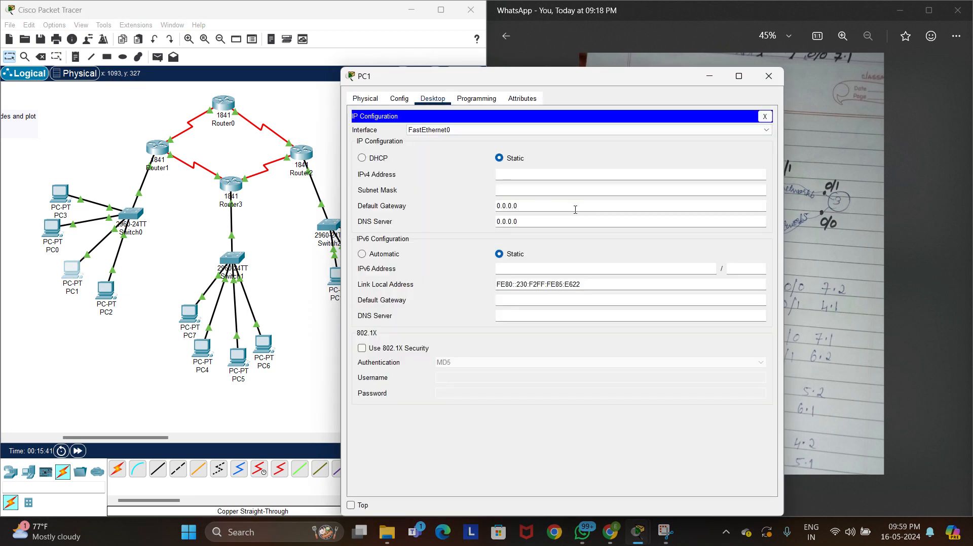
pyautogui.click(556, 175)
pyautogui.write('192.168.1.14')
pyautogui.press('Tab')
# Set PC1's default gateway to 192.168.1.1 and close its configuration
pyautogui.click(523, 206)
pyautogui.moveTo(532, 204); pyautogui.dragTo(498, 206)
pyautogui.press('BackSpace')
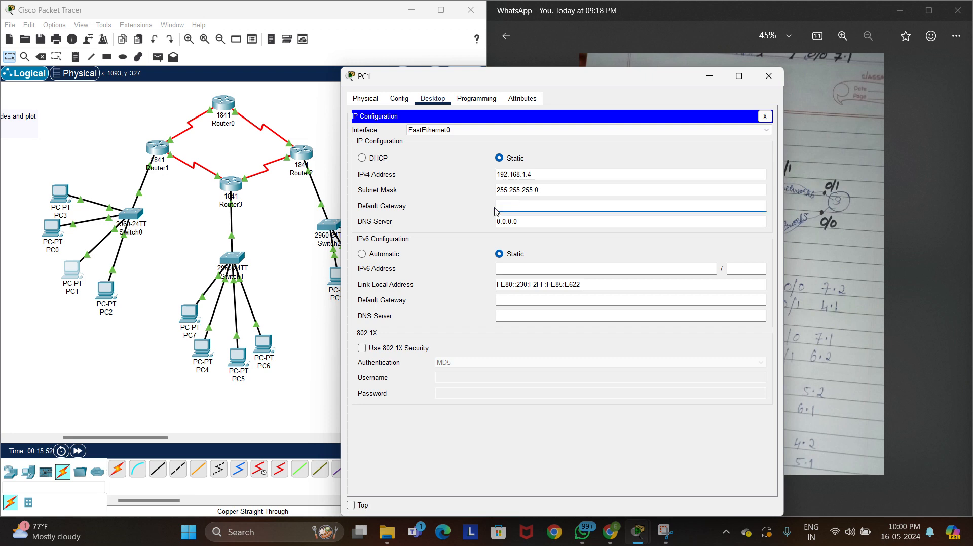
pyautogui.write('192.168.1.1')
pyautogui.click(770, 77)
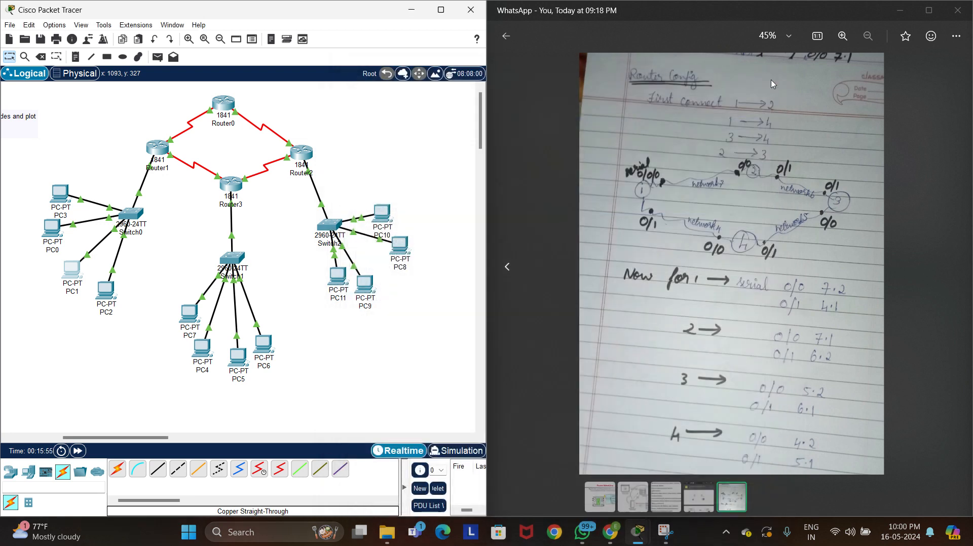
# Configure PC2 with IPv4 address 192.168.1.5, subnet mask 255.255.255.0 and default gateway 192.168.1.1
pyautogui.click(108, 291)
pyautogui.click(434, 99)
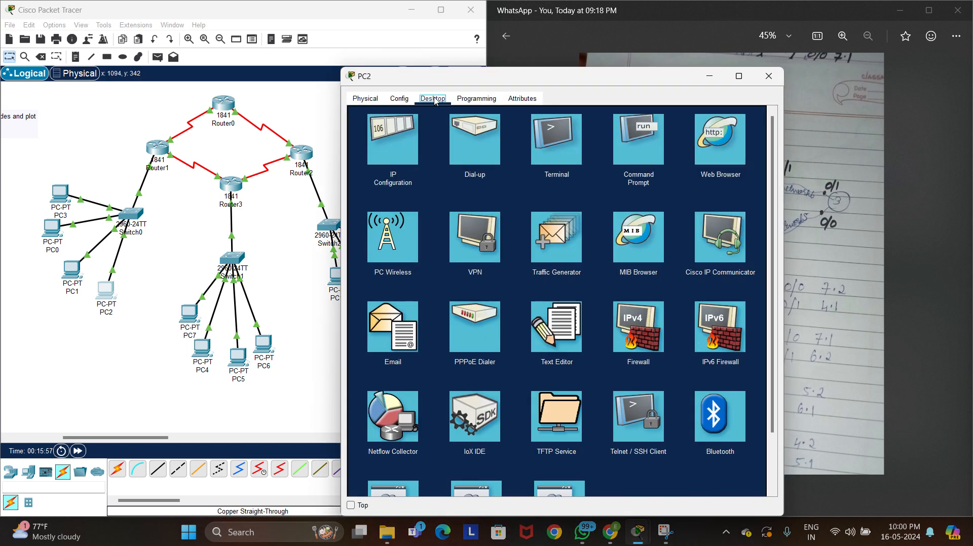
pyautogui.click(407, 138)
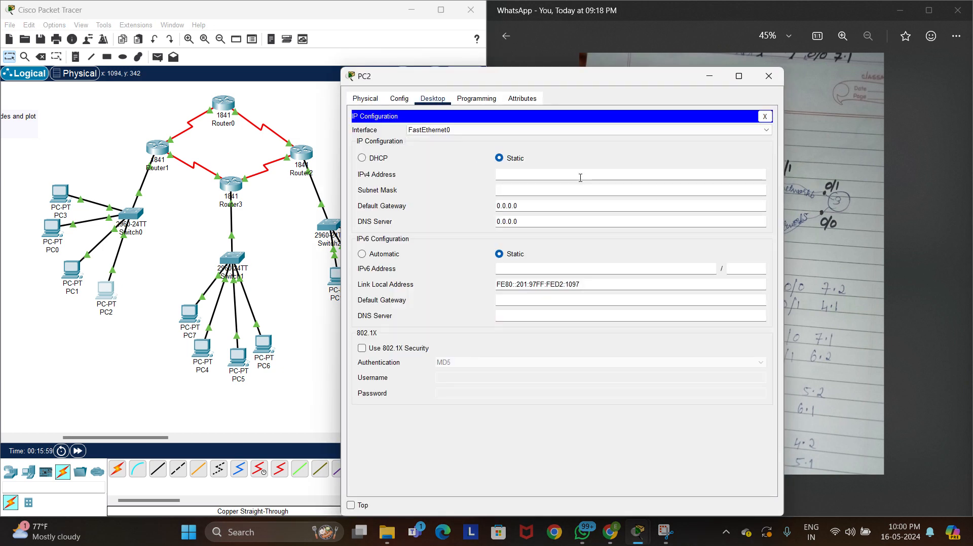
pyautogui.hotkey('ctrl', 'v')
pyautogui.press('BackSpace')
pyautogui.write('5')
pyautogui.press('Tab')
pyautogui.press('Tab')
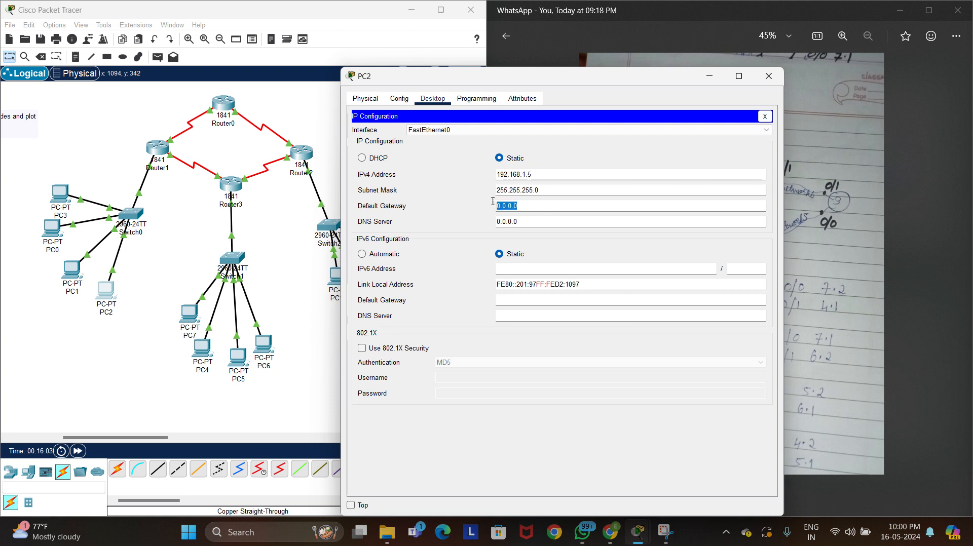
pyautogui.hotkey('ctrl', 'v')
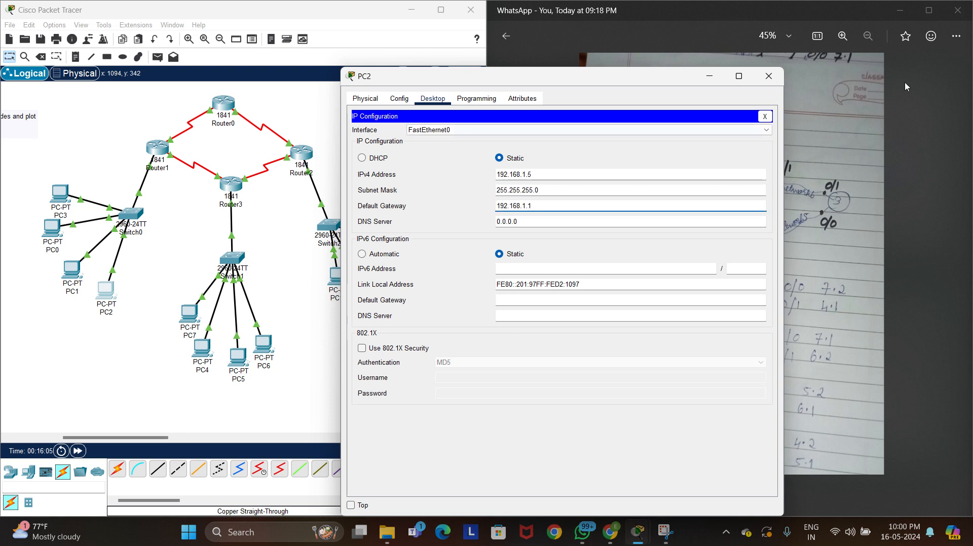
pyautogui.click(768, 75)
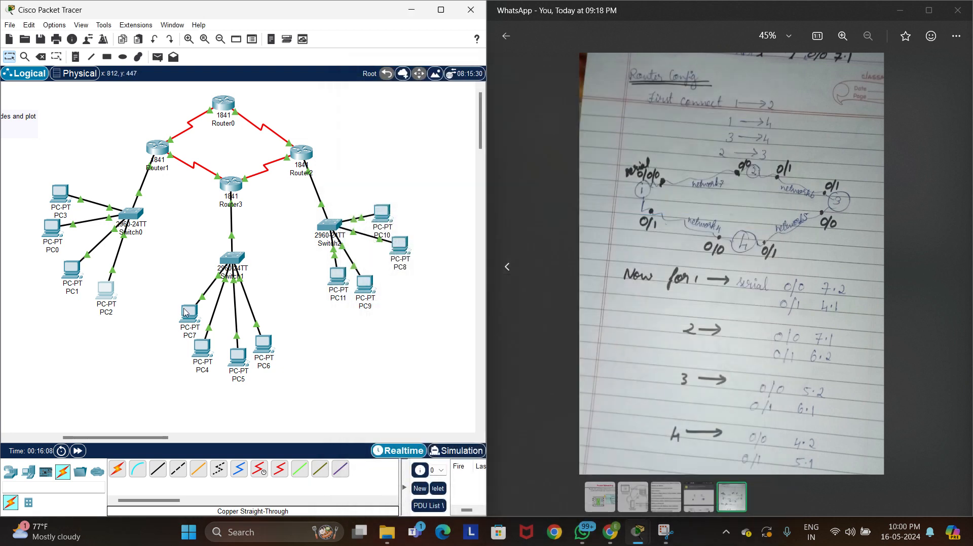
# Give PC7 the static IPv4 address 192.168.2.2 with subnet mask 255.255.255.0
pyautogui.click(186, 312)
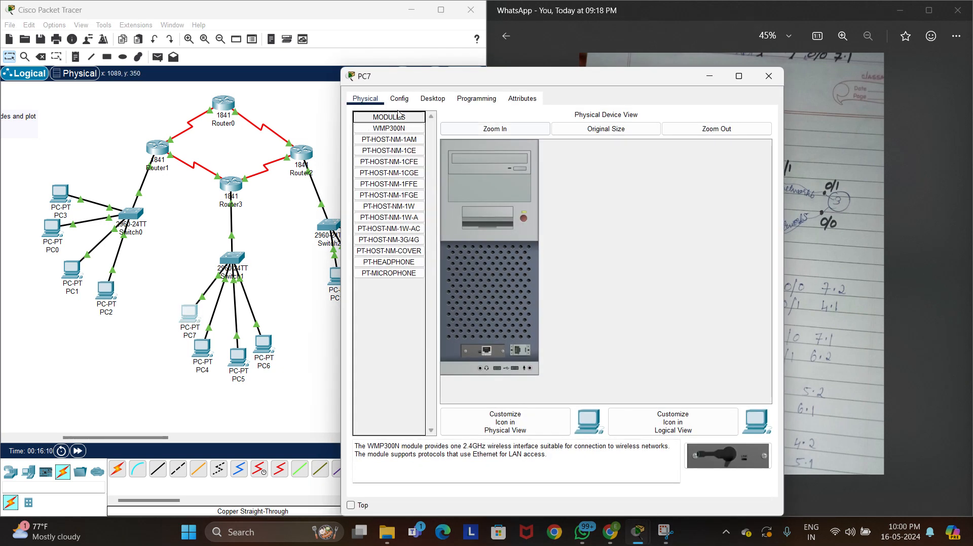
pyautogui.click(426, 100)
pyautogui.click(399, 135)
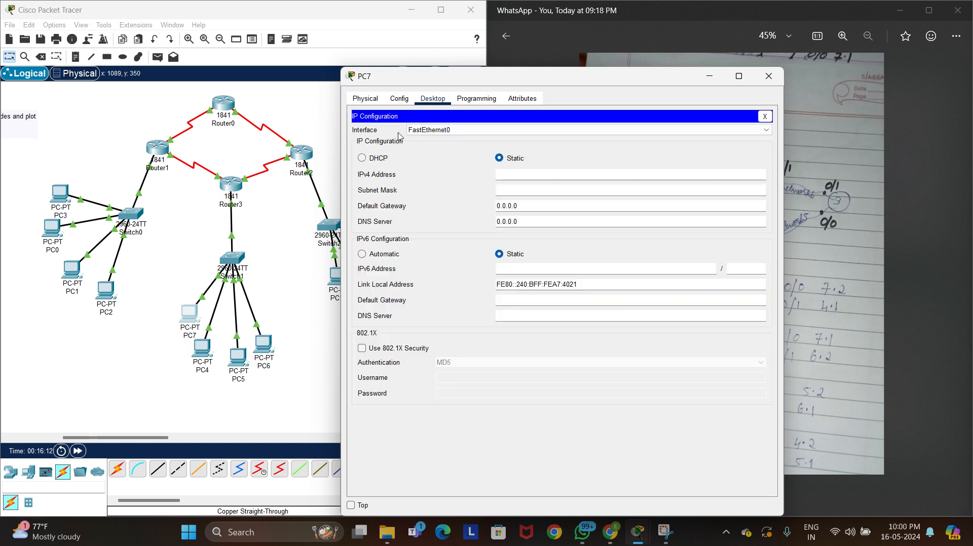
pyautogui.write('192.168.1.1')
pyautogui.press('BackSpace')
pyautogui.write('2')
pyautogui.press('Return')
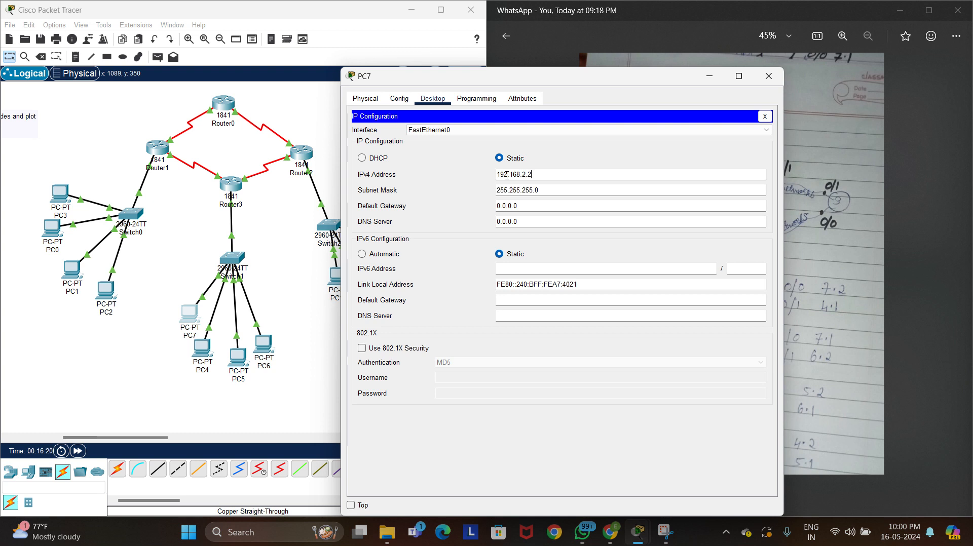
# Set PC7's default gateway to 192.168.2.1, copy that address and close the PC's configuration
pyautogui.press('Tab')
pyautogui.press('Tab')
pyautogui.press('BackSpace')
pyautogui.write('192.168.1.1')
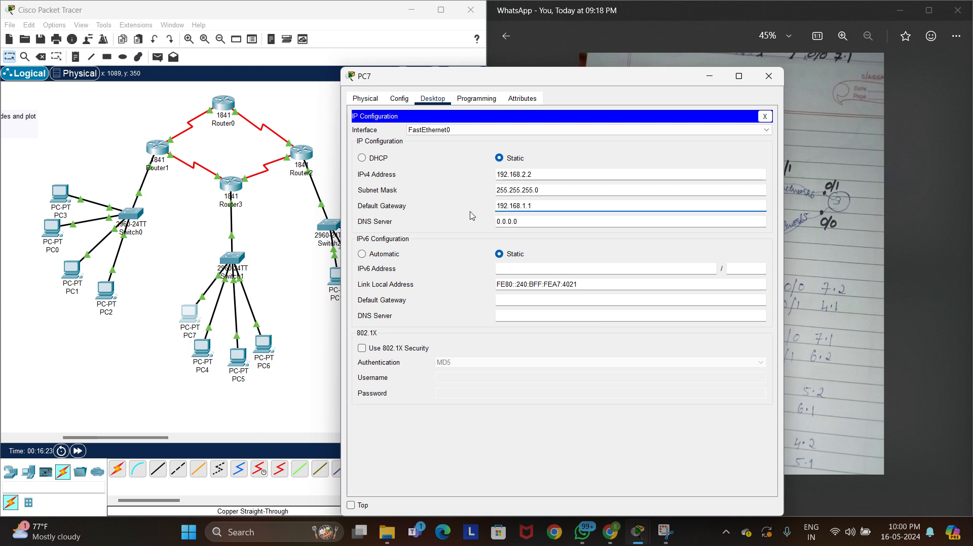
pyautogui.press('Left')
pyautogui.press('Left')
pyautogui.press('BackSpace')
pyautogui.write('2')
pyautogui.moveTo(533, 206); pyautogui.dragTo(497, 209)
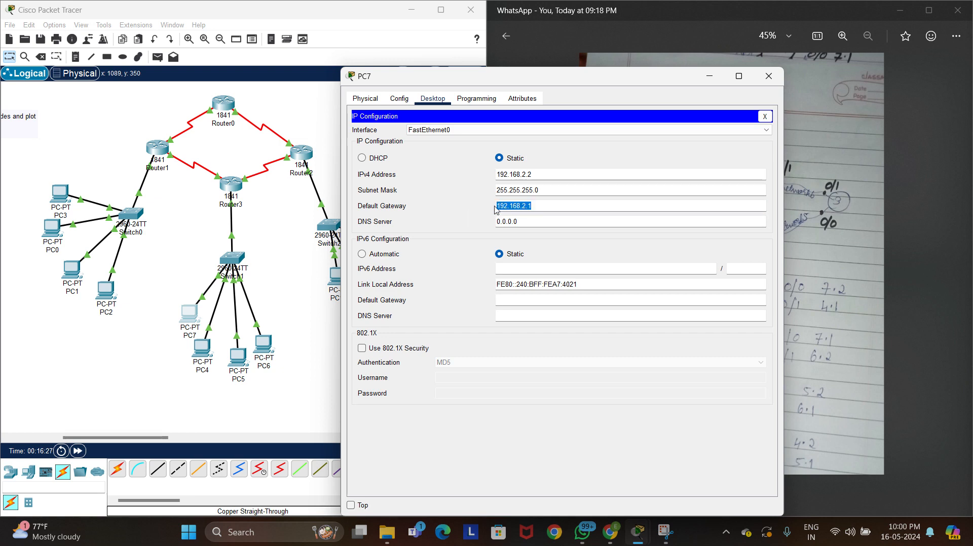
pyautogui.click(769, 76)
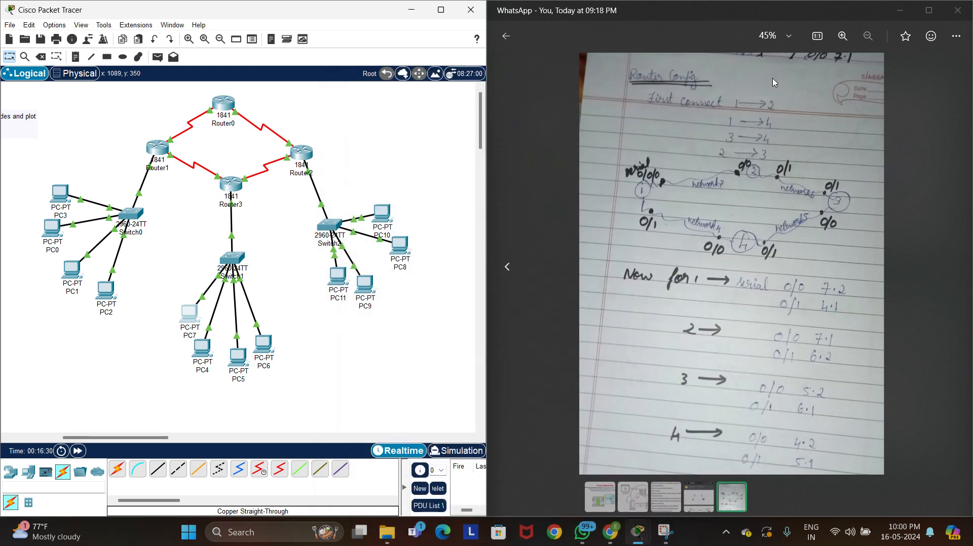
# Give PC4 the static IPv4 address 192.168.2.3 with subnet mask 255.255.255.0
pyautogui.click(201, 349)
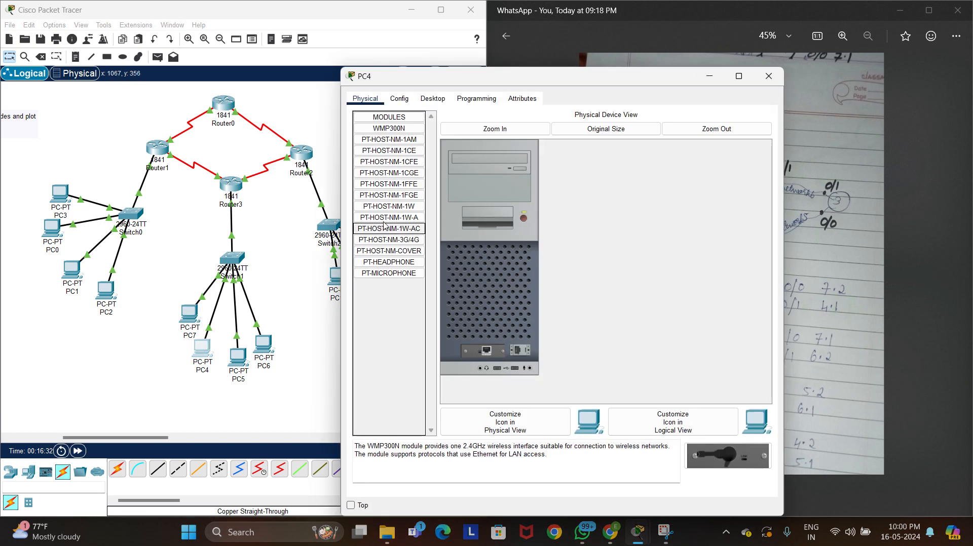
pyautogui.click(426, 100)
pyautogui.click(399, 141)
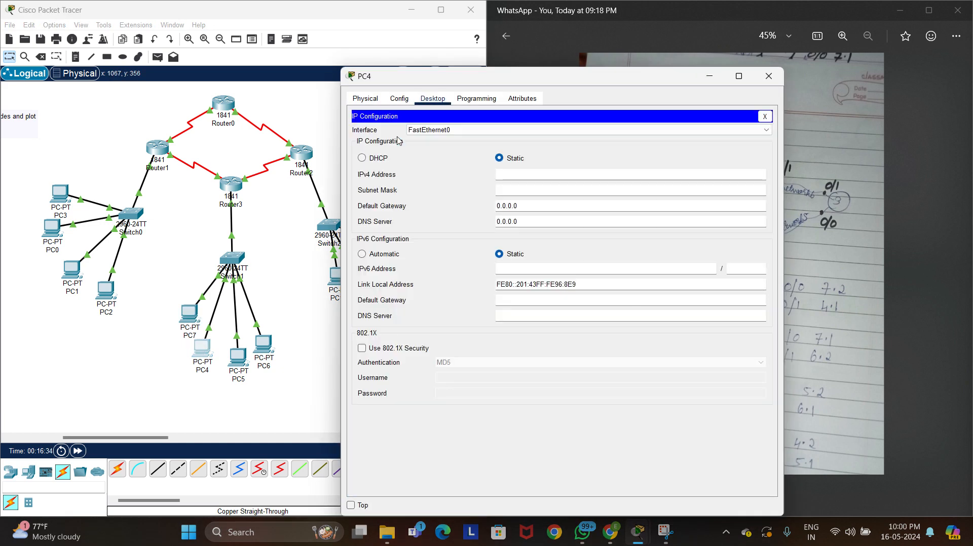
pyautogui.click(520, 174)
pyautogui.write('192.168.2.1')
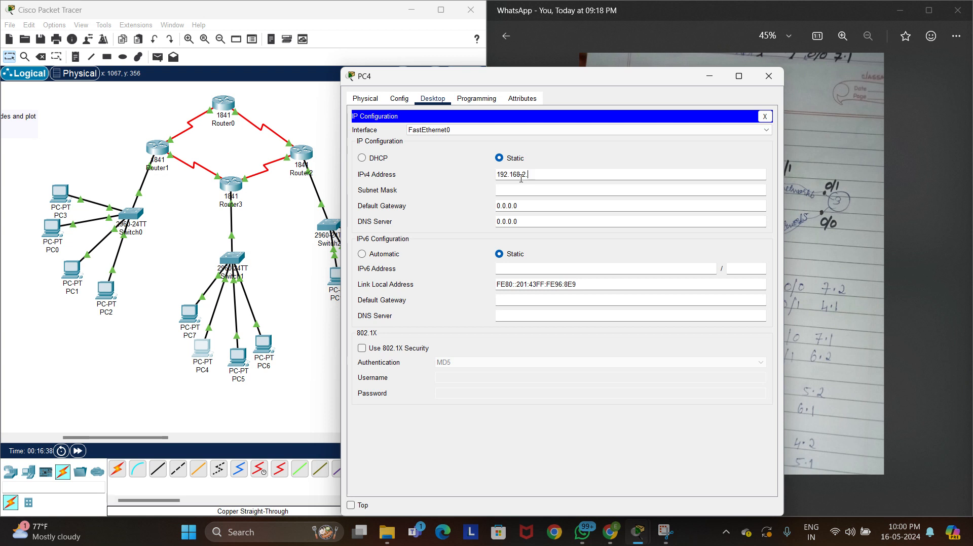
pyautogui.click(522, 190)
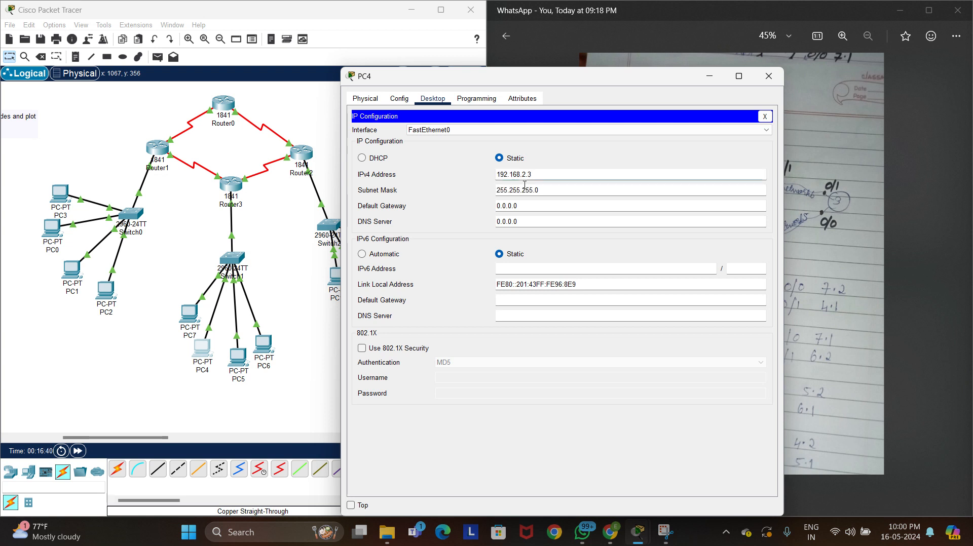
# Set PC4's default gateway to 192.168.2.1 and close the PC's configuration
pyautogui.click(525, 210)
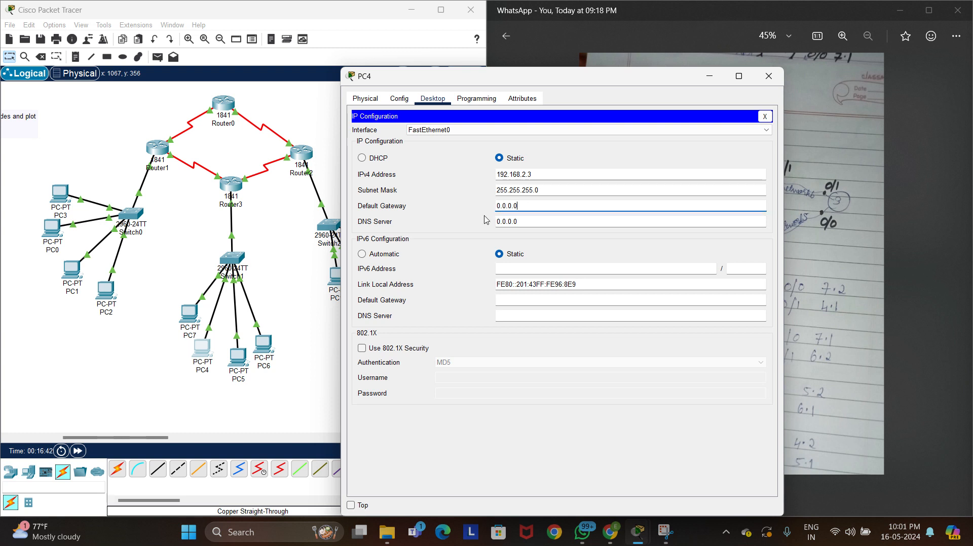
pyautogui.doubleClick(524, 205)
pyautogui.press('BackSpace')
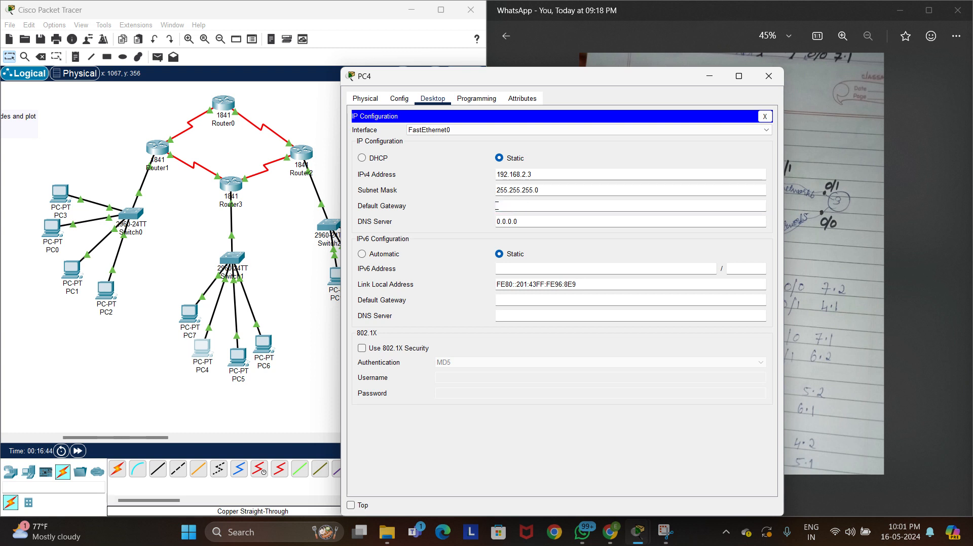
pyautogui.write('192.168.2.1')
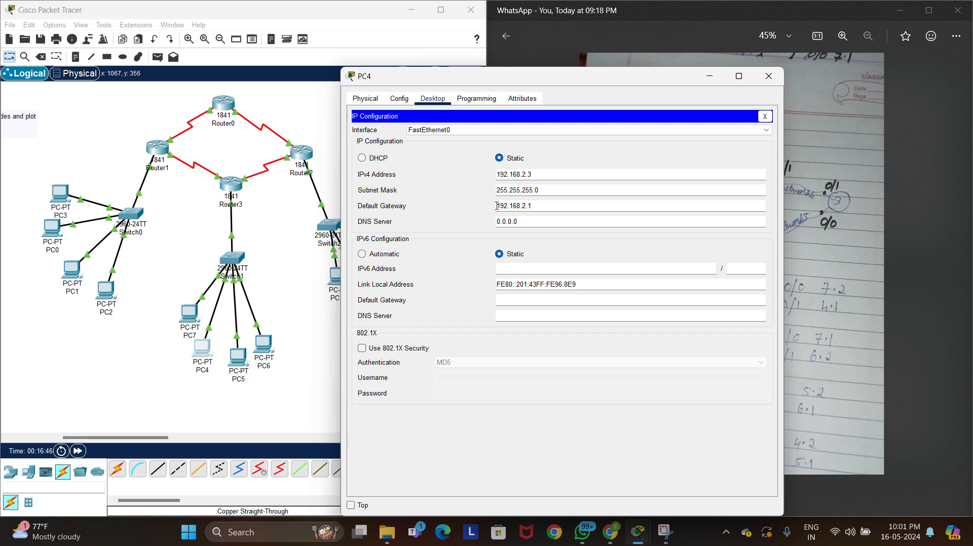
pyautogui.click(768, 76)
# Give PC5 the static IPv4 address 192.168.2.4 with subnet mask 255.255.255.0
pyautogui.click(238, 358)
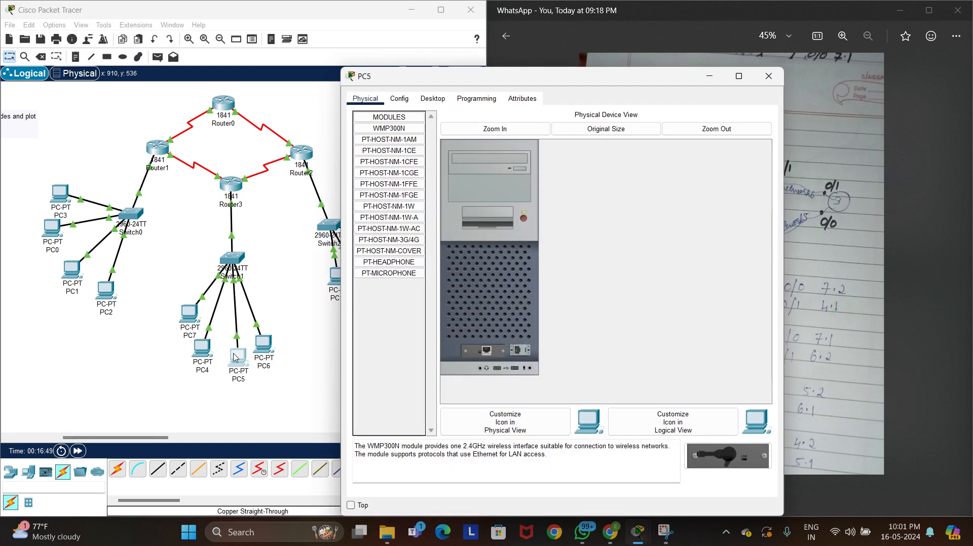
pyautogui.click(433, 98)
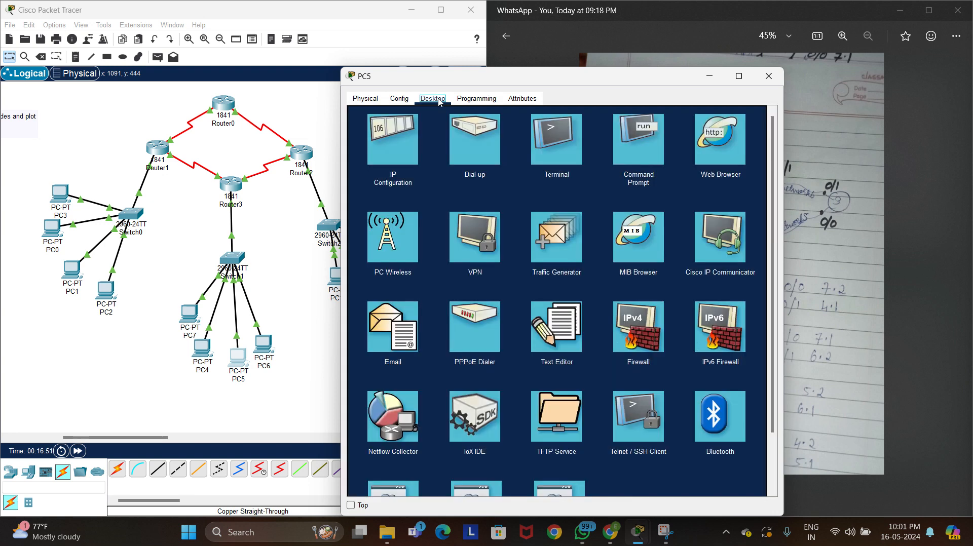
pyautogui.click(393, 147)
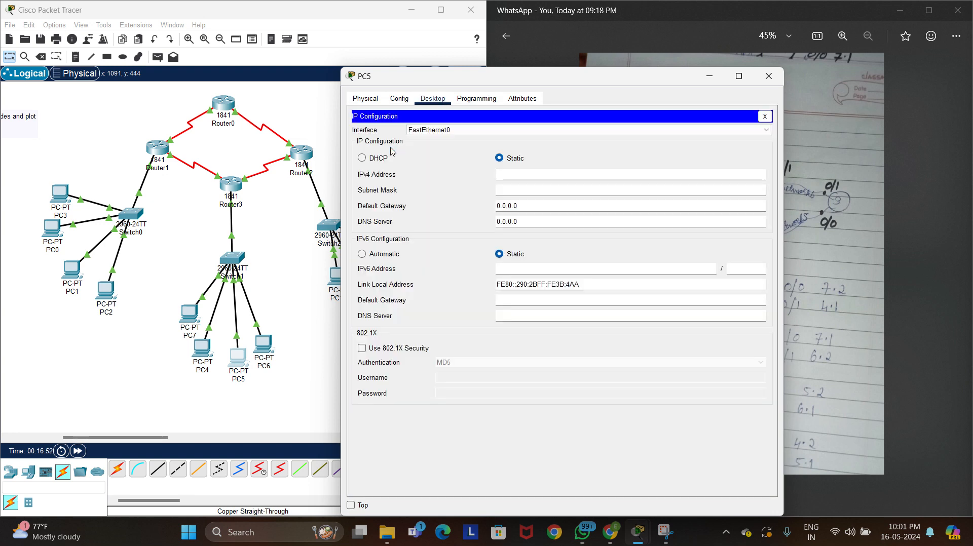
pyautogui.click(543, 175)
pyautogui.write('192.168.2.')
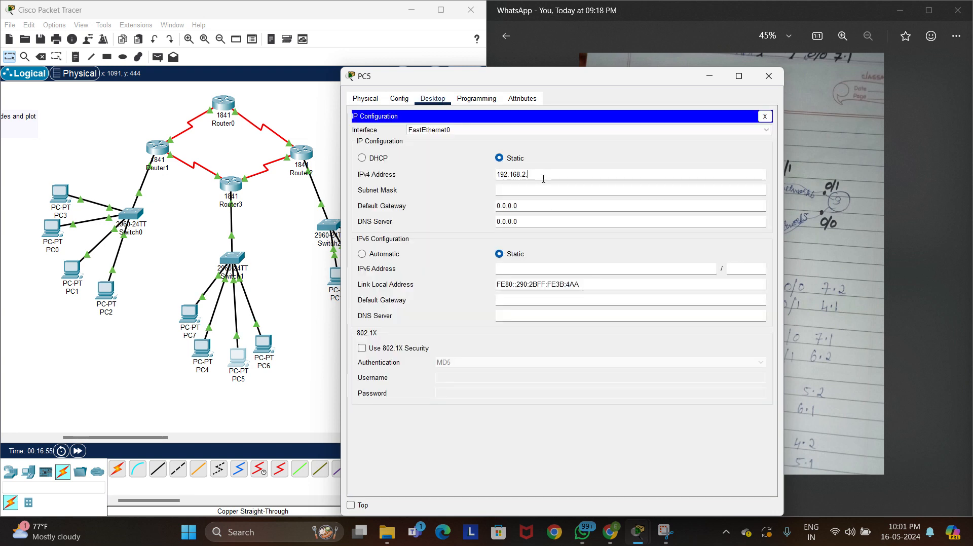
pyautogui.write('4')
pyautogui.press('Tab')
# Set PC5's default gateway to 192.168.2.1 and close the PC's configuration
pyautogui.click(534, 201)
pyautogui.moveTo(527, 209); pyautogui.dragTo(495, 207)
pyautogui.write('192.168.2.1')
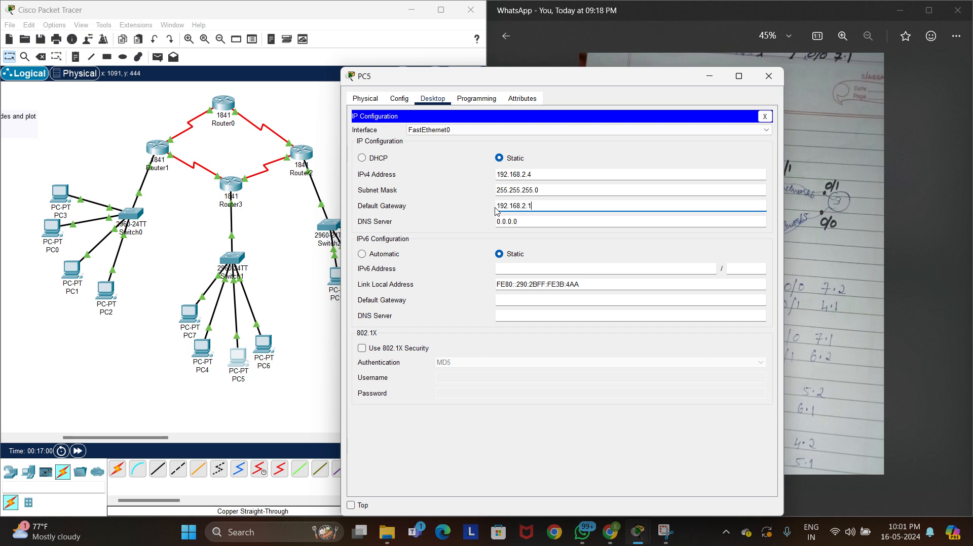
pyautogui.click(767, 76)
# Give PC6 the static IPv4 address 192.168.2.5 with subnet mask 255.255.255.0
pyautogui.click(263, 345)
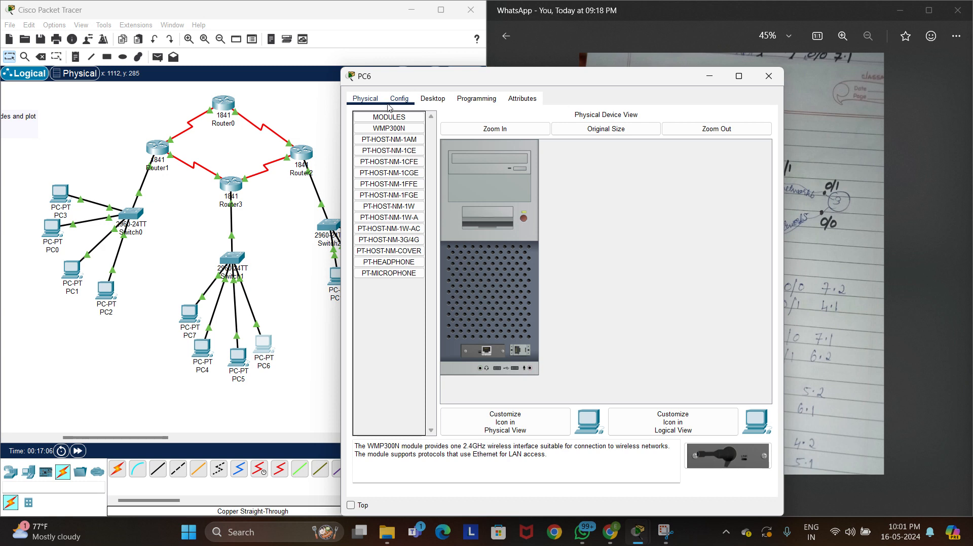
pyautogui.click(432, 99)
pyautogui.click(395, 143)
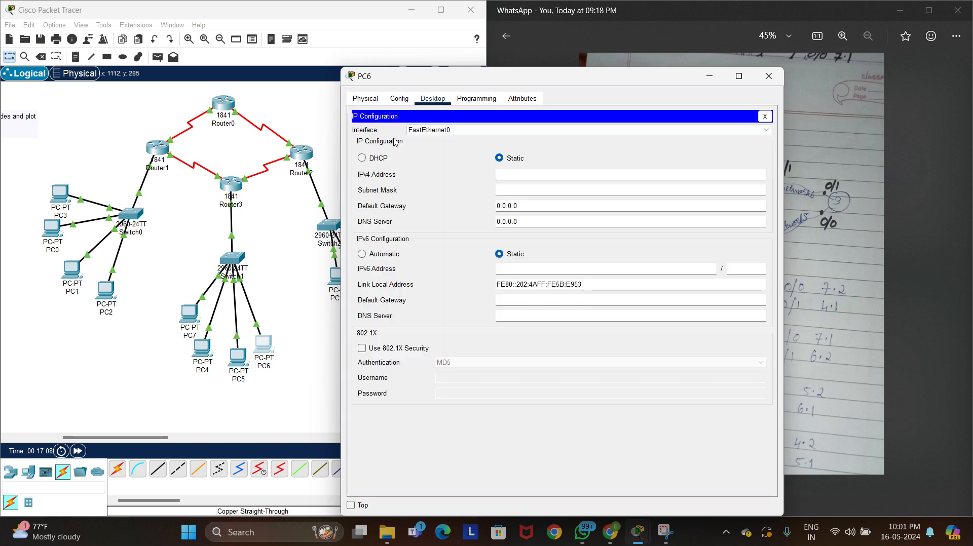
pyautogui.write('192.168.2.1')
pyautogui.press('Tab')
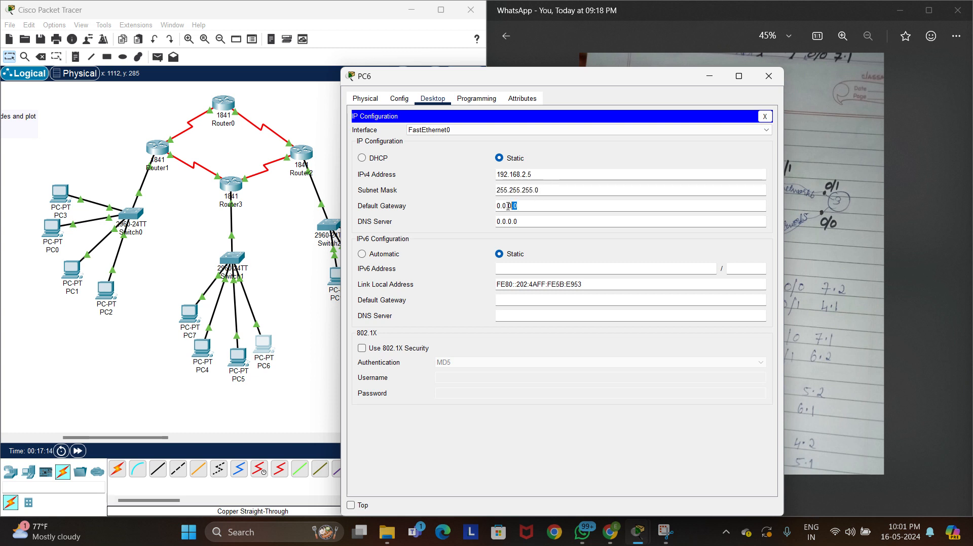
# Set PC6's default gateway to 192.168.2.1 and close the PC's configuration
pyautogui.click(522, 207)
pyautogui.write('.192.168.2.1')
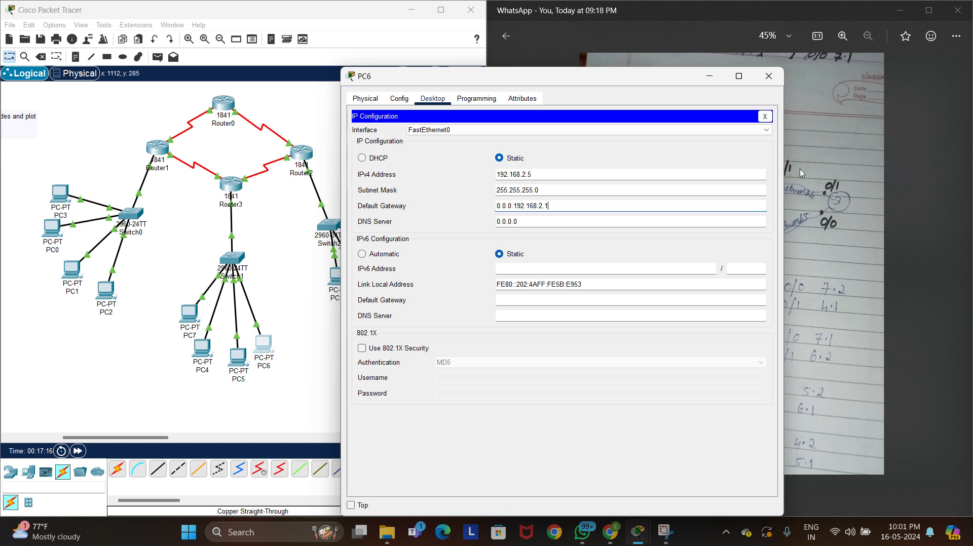
pyautogui.moveTo(516, 207); pyautogui.dragTo(491, 209)
pyautogui.write('1')
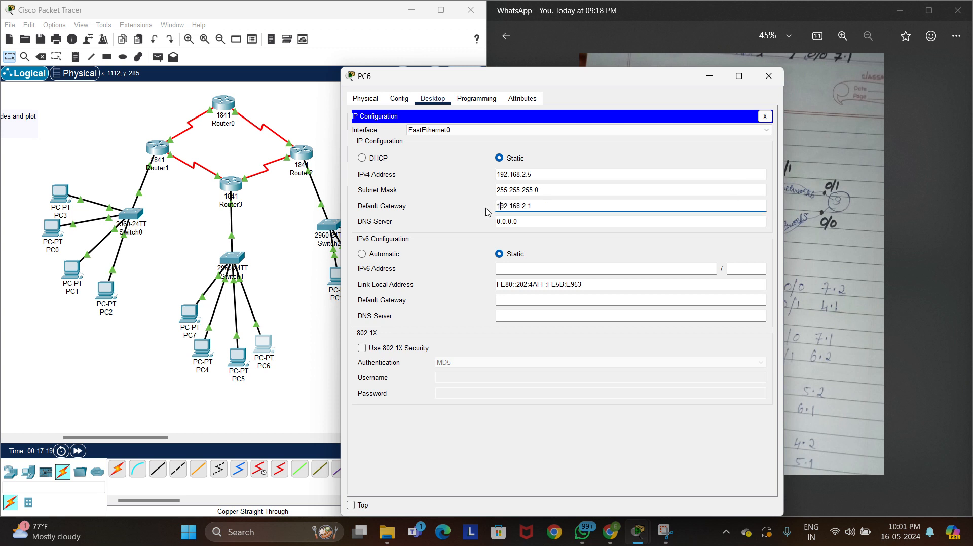
pyautogui.click(769, 77)
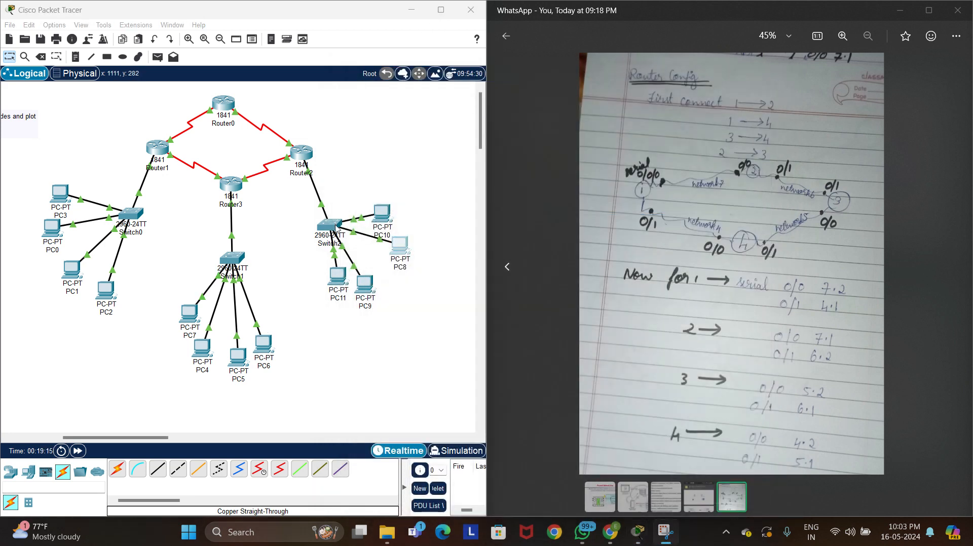
# Give PC11 the static IPv4 address 192.168.3.2 with subnet mask 255.255.255.0
pyautogui.click(337, 276)
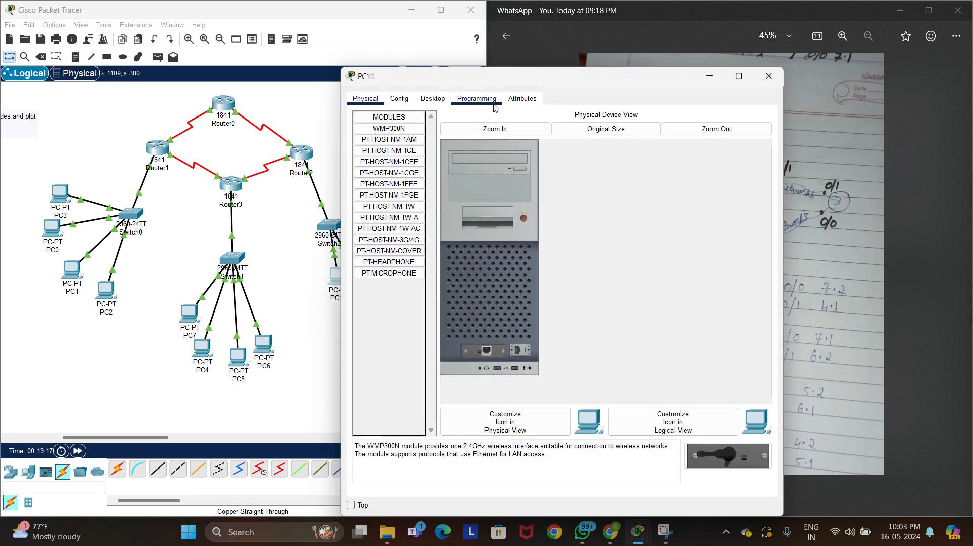
pyautogui.click(432, 99)
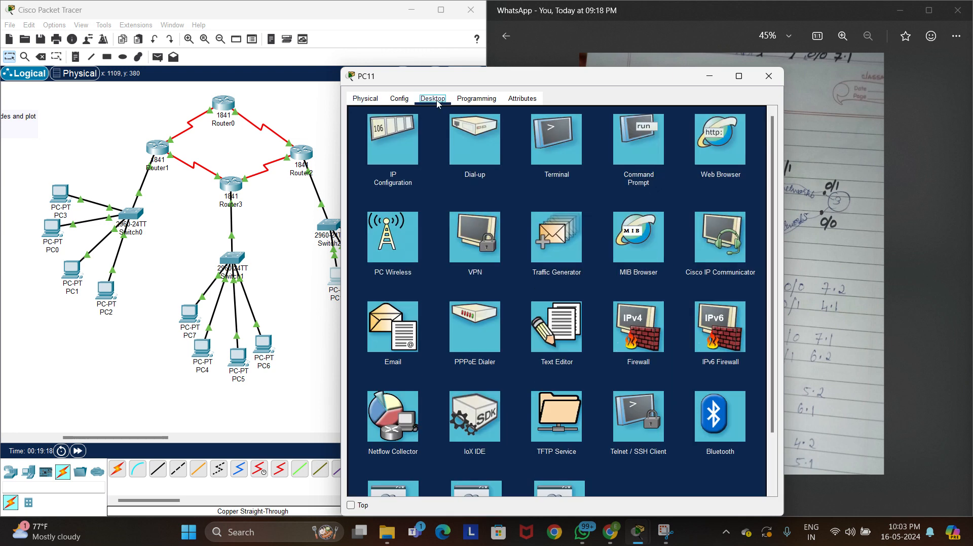
pyautogui.click(373, 167)
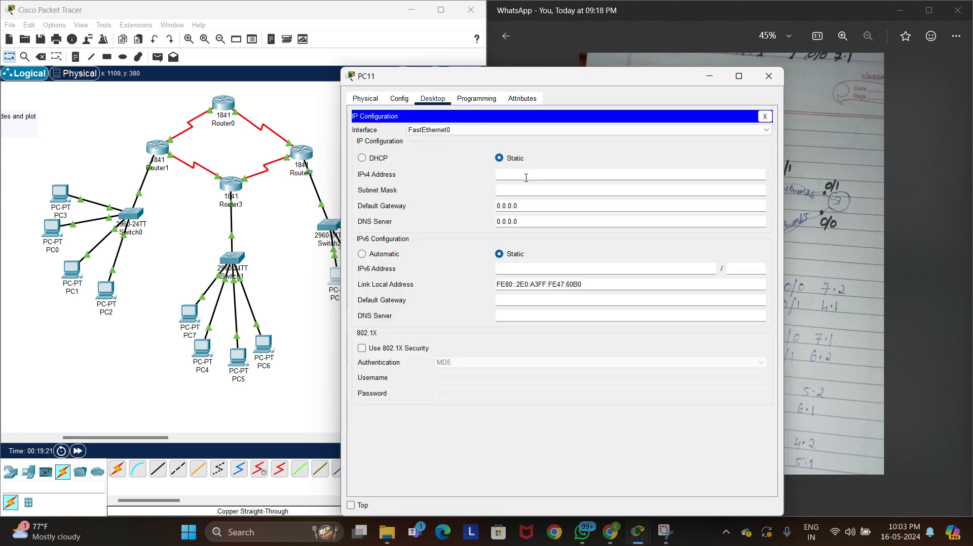
pyautogui.write('192.168.3.12')
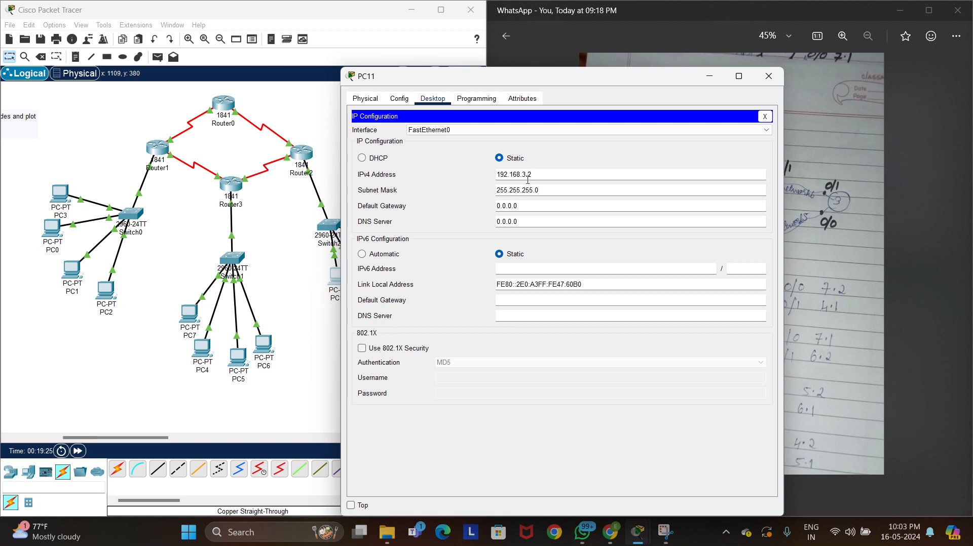
# Set PC11's default gateway to 192.168.3.1 and close the PC's configuration
pyautogui.moveTo(518, 205); pyautogui.dragTo(480, 205)
pyautogui.press('BackSpace')
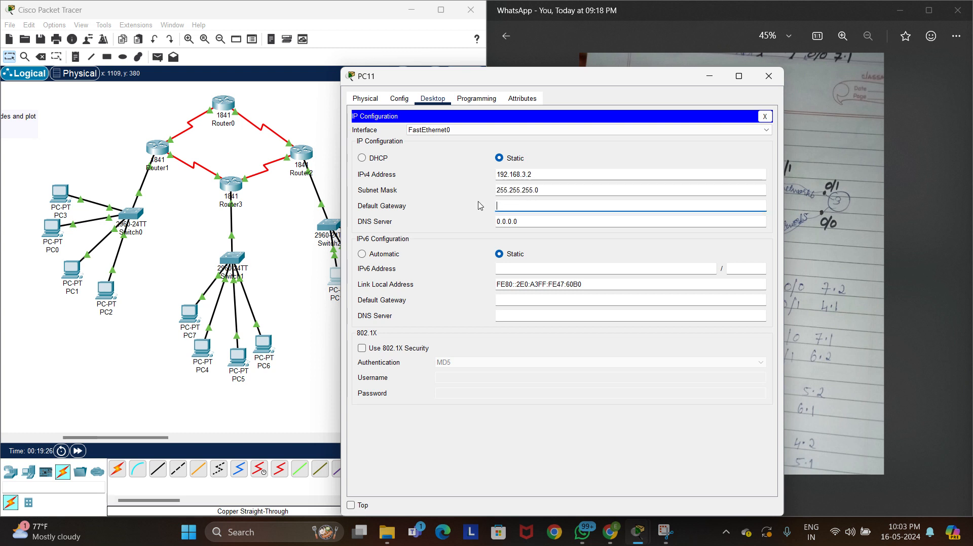
pyautogui.write('192.168.3.1')
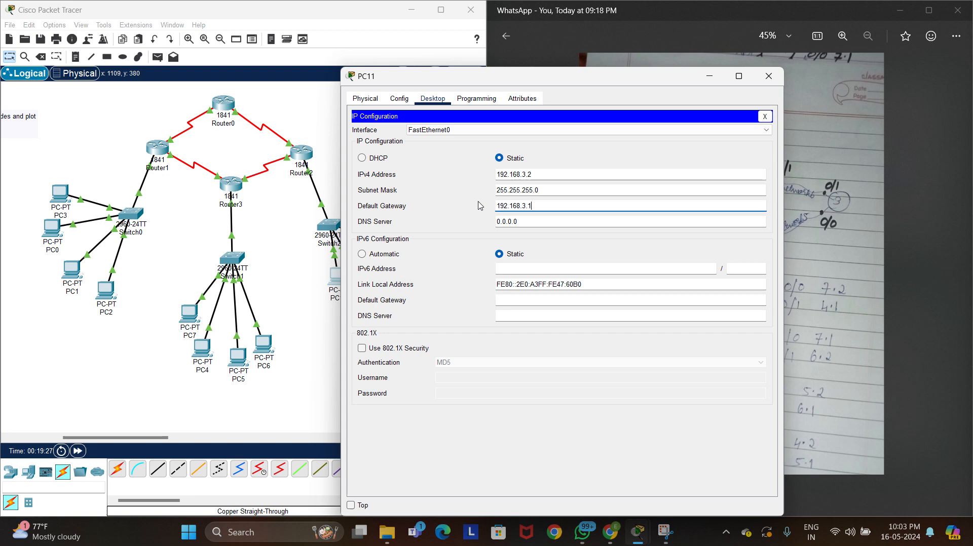
pyautogui.click(768, 76)
# Give PC9 the static IPv4 address 192.168.3.3 with subnet mask 255.255.255.0
pyautogui.click(336, 276)
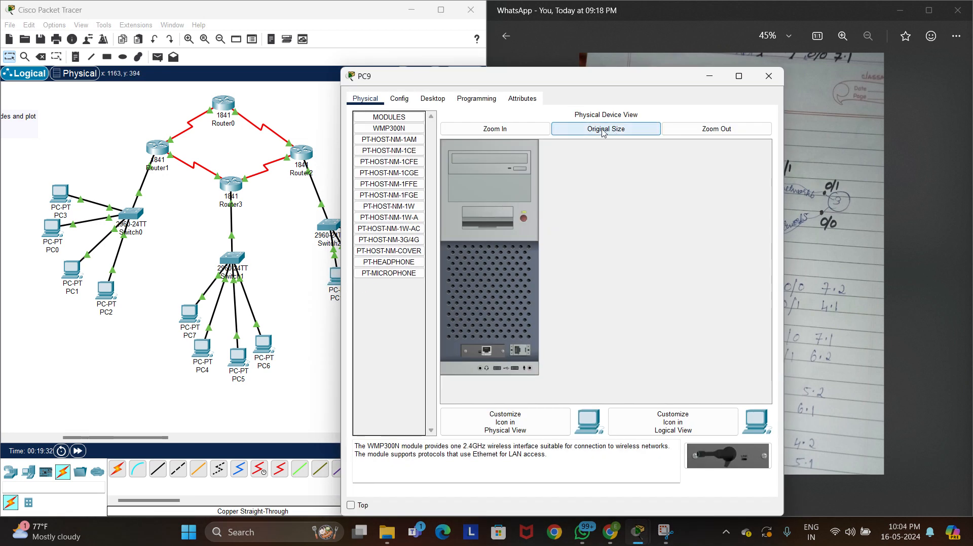
pyautogui.click(402, 102)
pyautogui.click(429, 100)
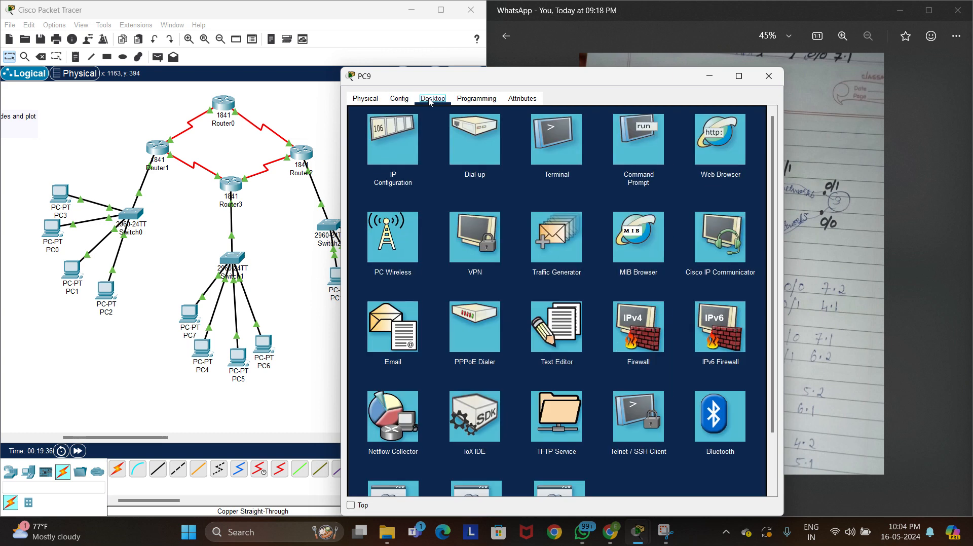
pyautogui.click(395, 138)
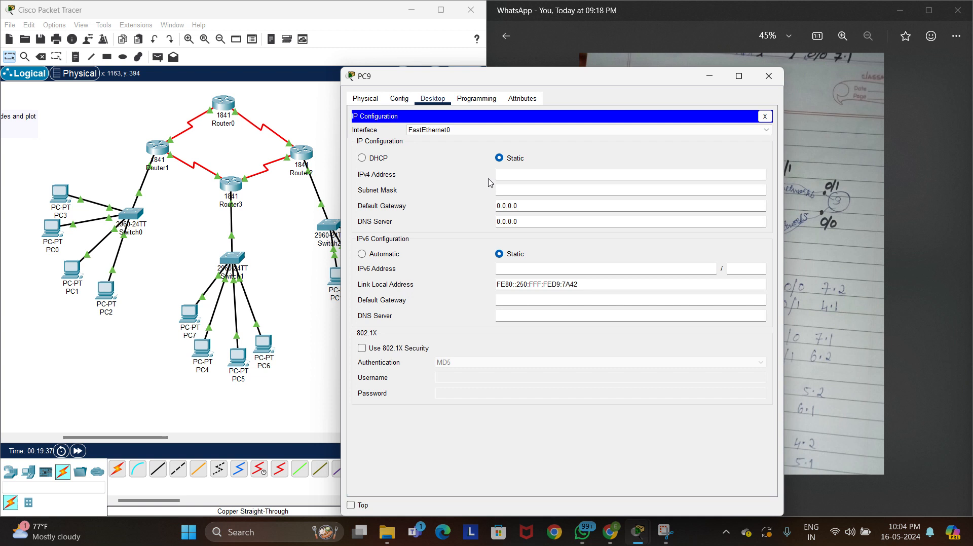
pyautogui.click(523, 175)
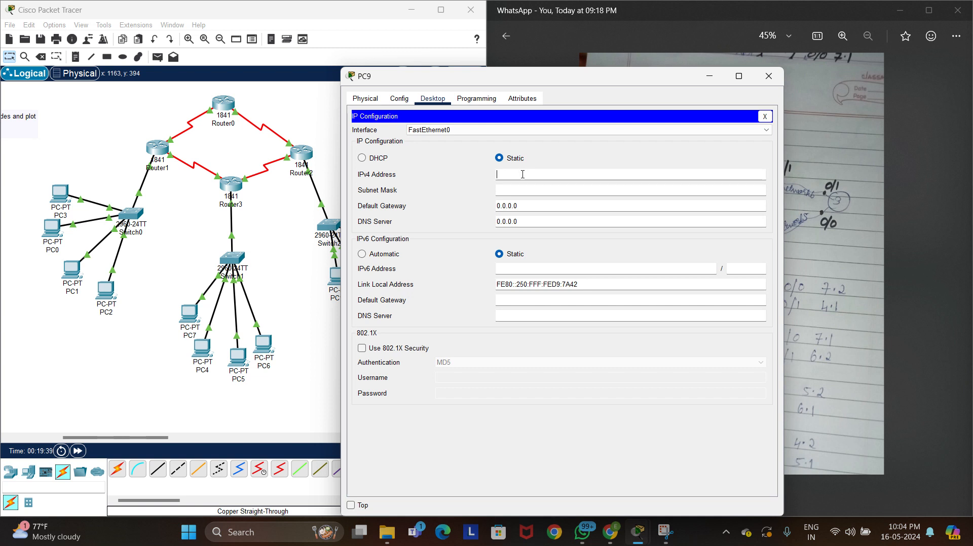
pyautogui.write('192.168.3.1')
pyautogui.press('Tab')
pyautogui.click(523, 175)
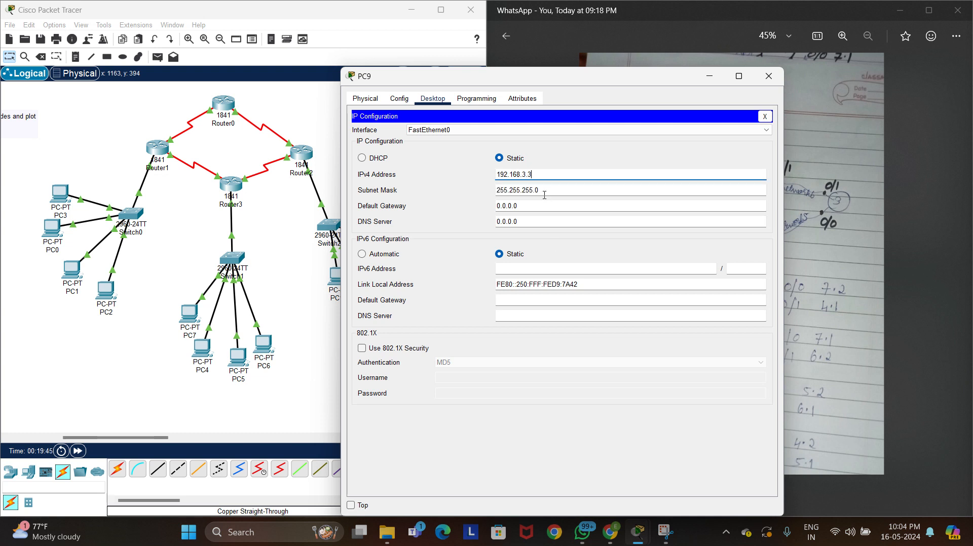
# Set PC9's default gateway to 192.168.3.1 and close the PC's configuration
pyautogui.moveTo(541, 204); pyautogui.dragTo(491, 210)
pyautogui.press('BackSpace')
pyautogui.press('BackSpace')
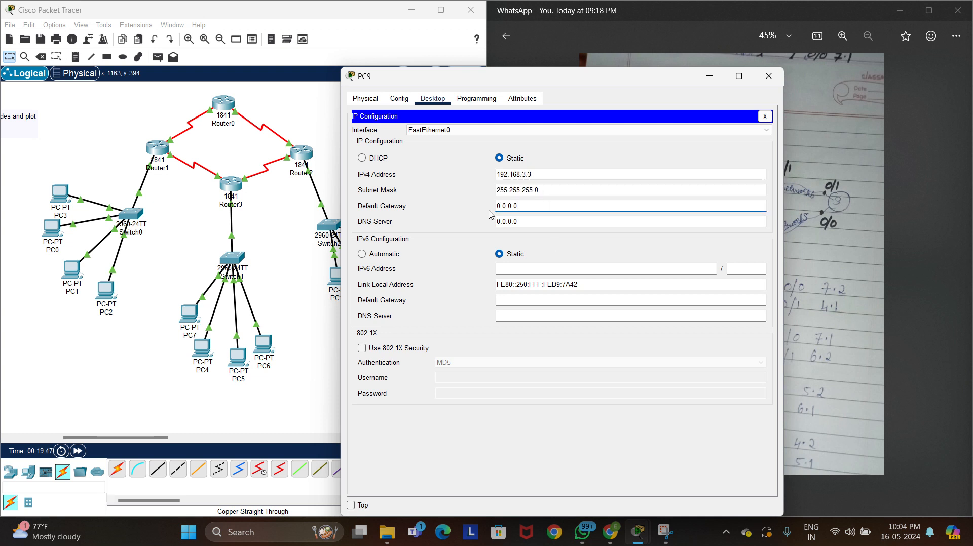
pyautogui.write('192.168.3.1')
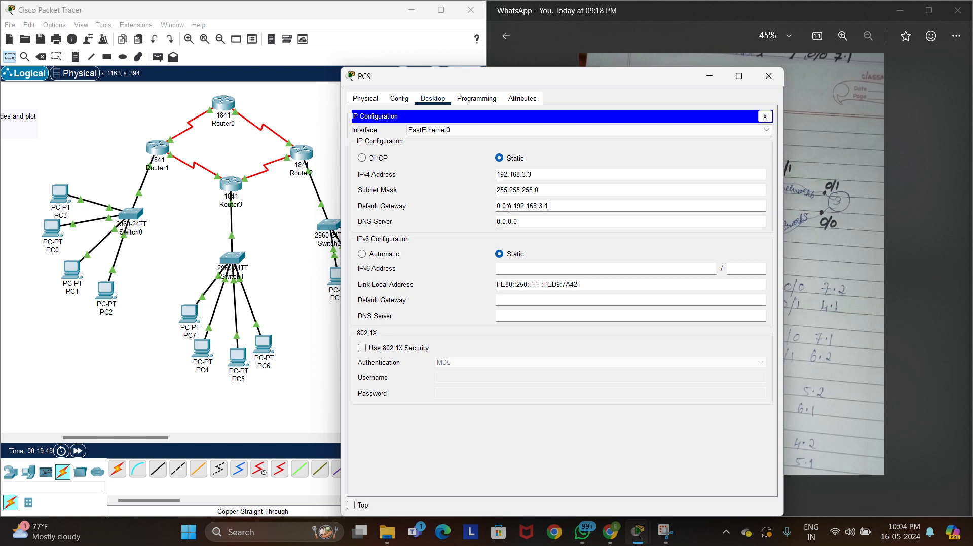
pyautogui.moveTo(516, 207); pyautogui.dragTo(490, 206)
pyautogui.press('BackSpace')
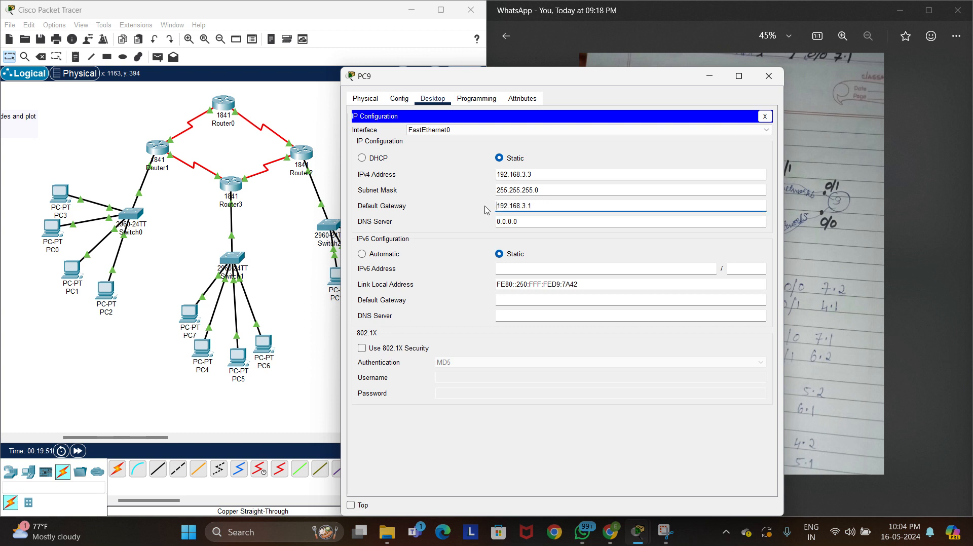
pyautogui.click(769, 76)
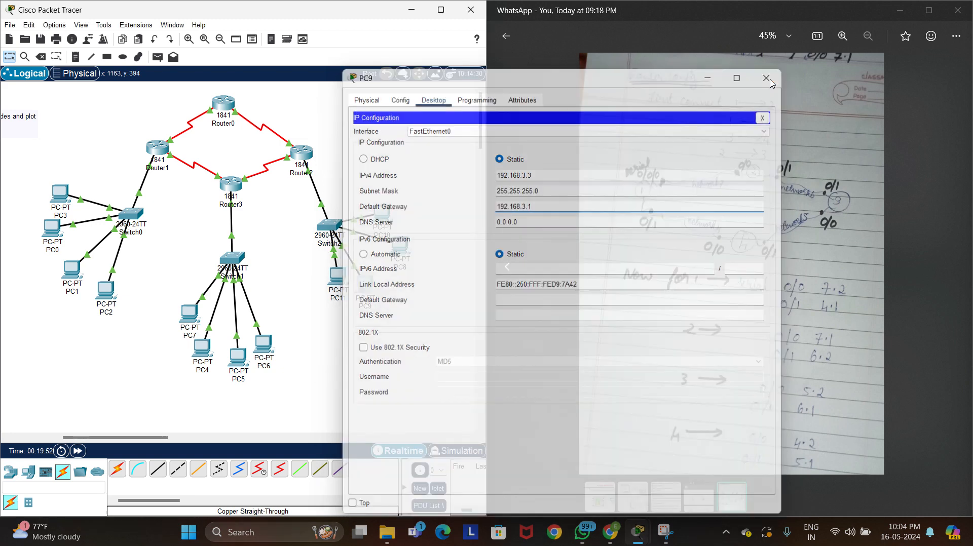
# Check the IP address, subnet mask and default gateway settings of PC8 and PC10
pyautogui.click(400, 247)
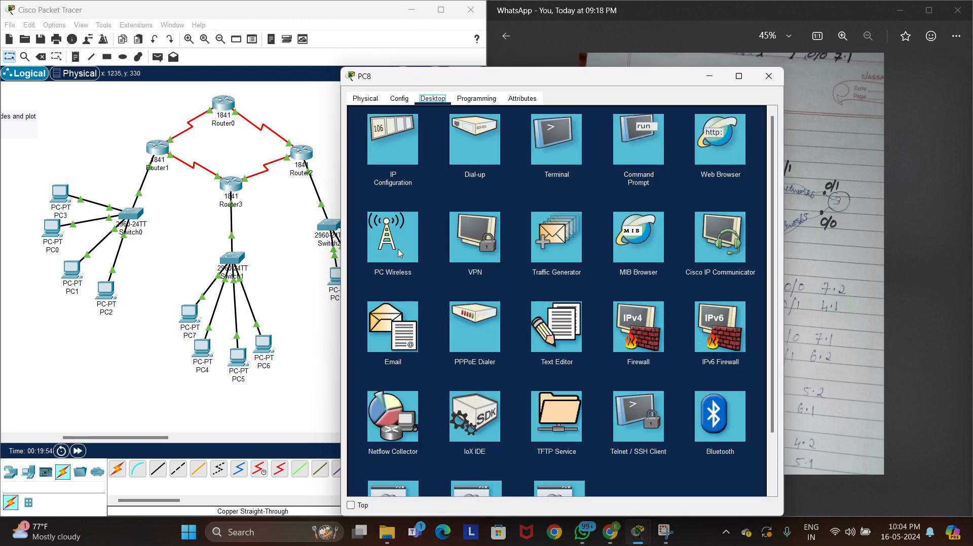
pyautogui.click(396, 156)
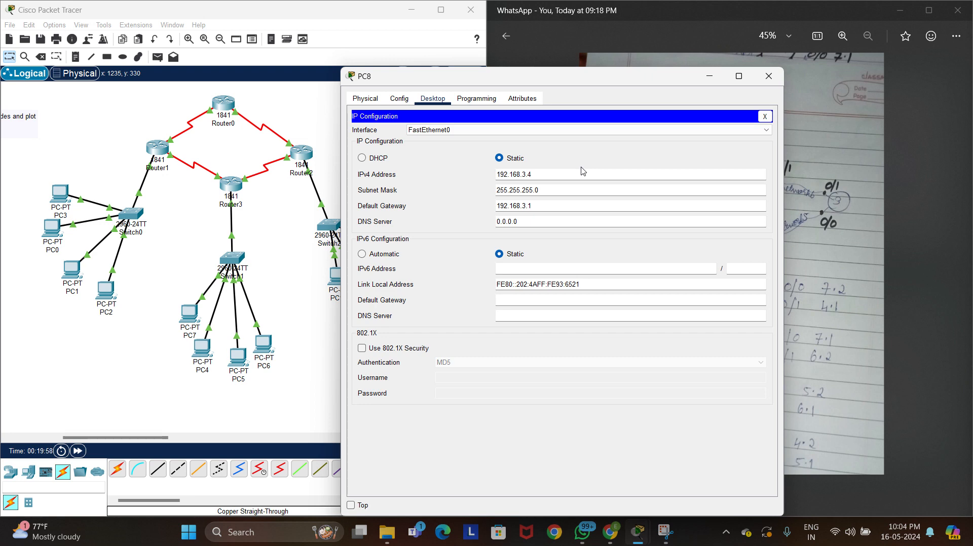
pyautogui.click(771, 77)
pyautogui.click(382, 218)
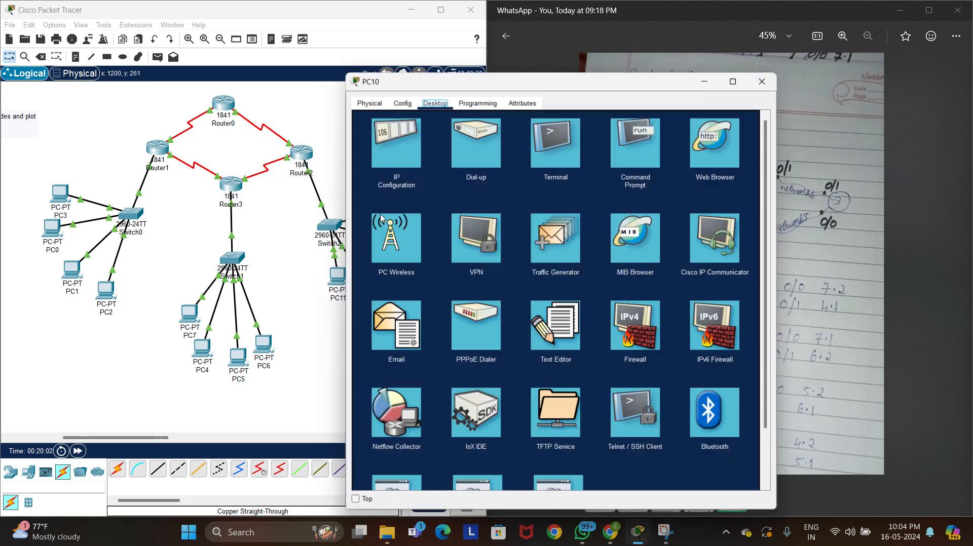
pyautogui.click(391, 143)
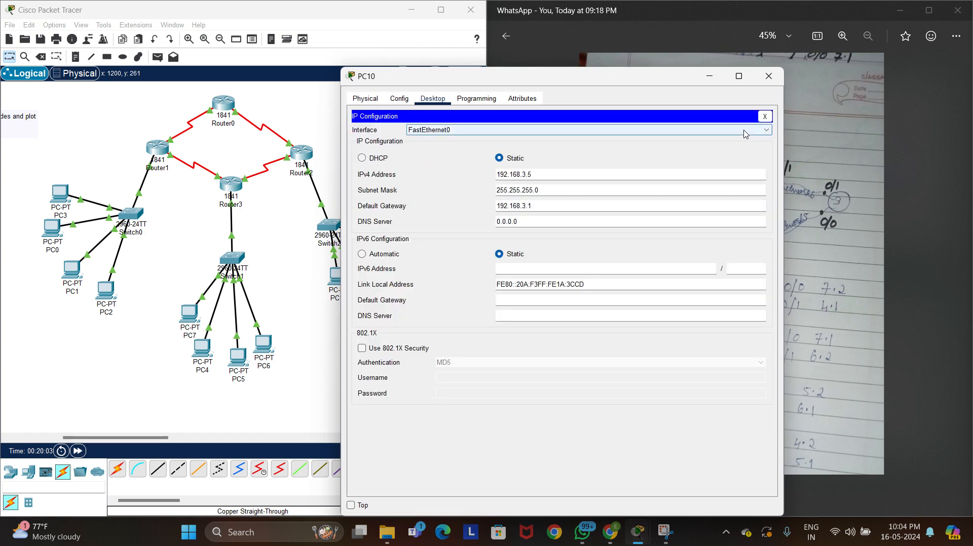
pyautogui.click(769, 76)
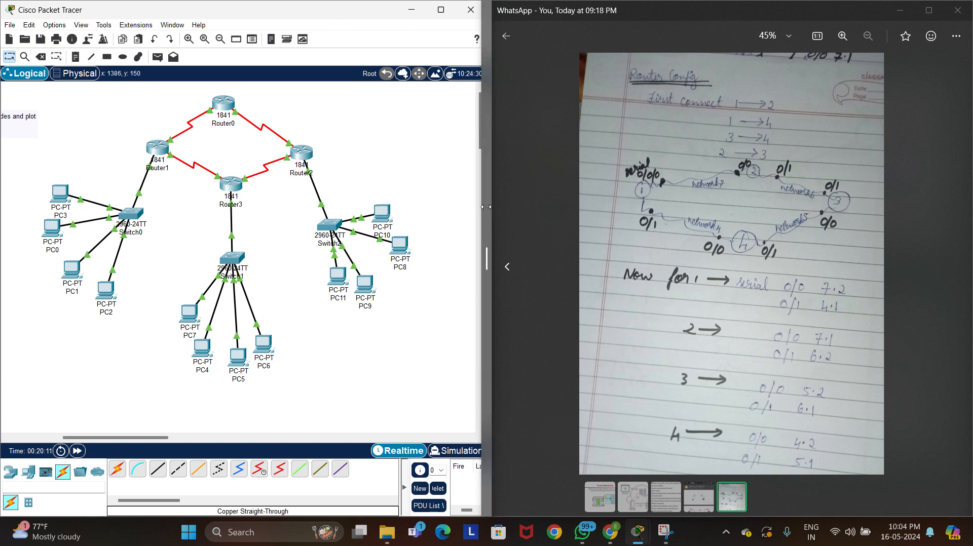
# Enlarge the network topology window beside the handwritten notes and maximize it to fill the screen
pyautogui.moveTo(487, 203); pyautogui.dragTo(638, 197)
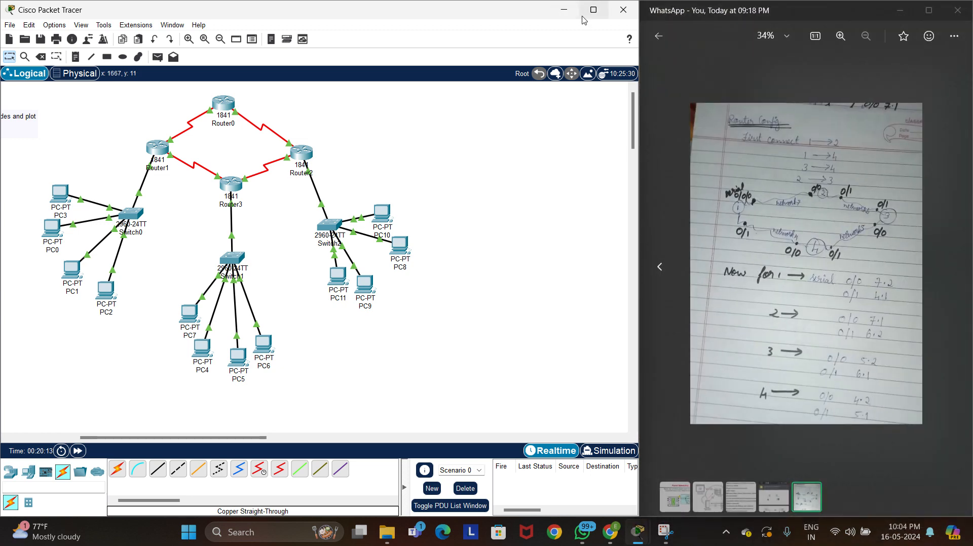
pyautogui.click(584, 16)
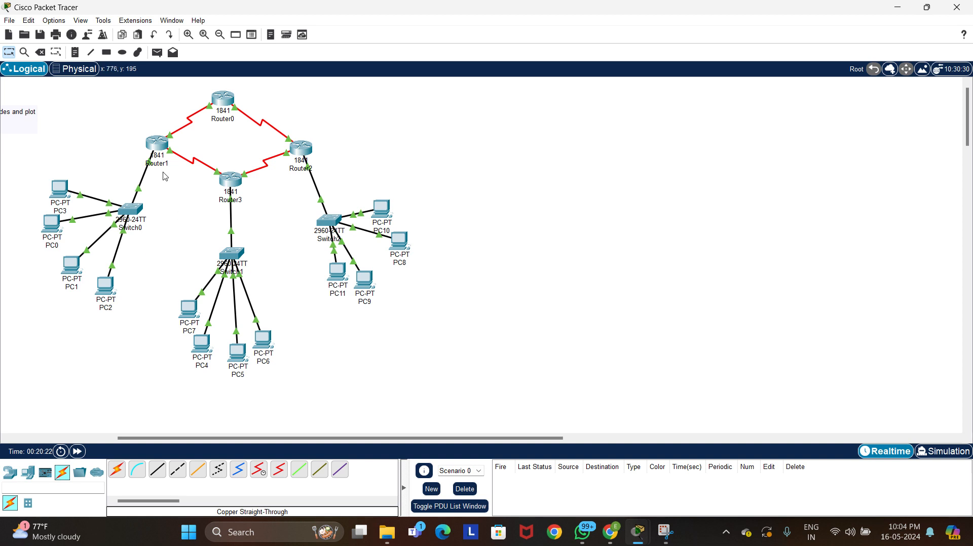
# Add network 192.168.1.0 to Router1's RIP routing configuration
pyautogui.click(158, 149)
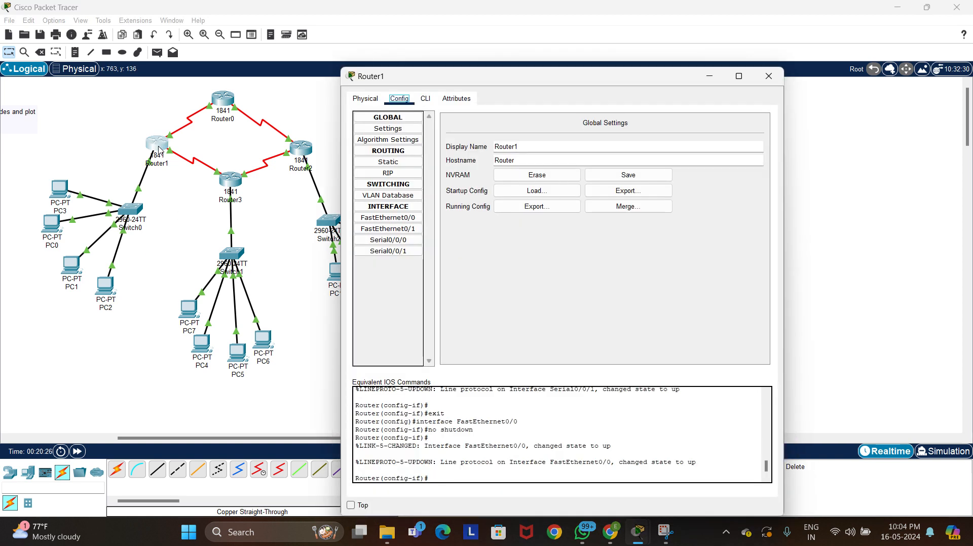
pyautogui.click(391, 174)
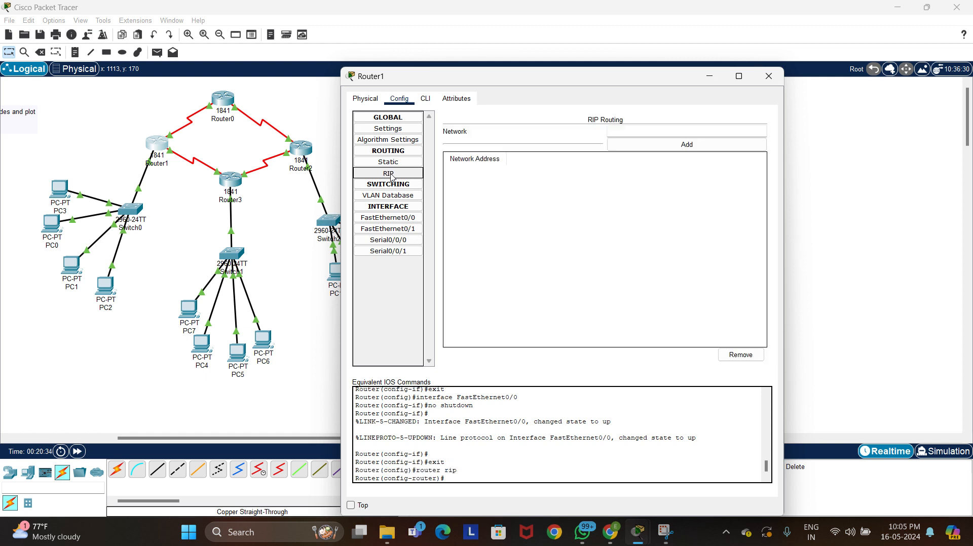
pyautogui.click(630, 134)
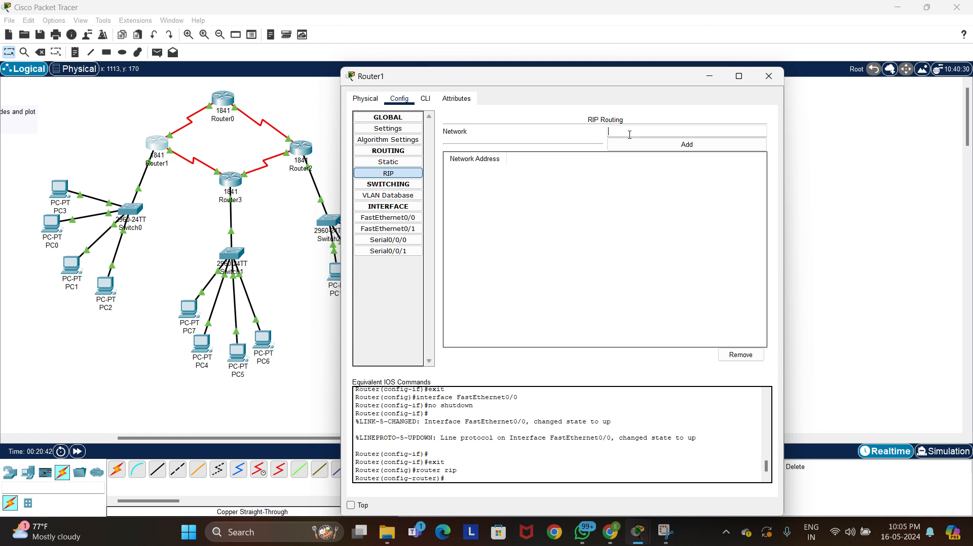
pyautogui.write('192.168.1.0')
pyautogui.click(638, 144)
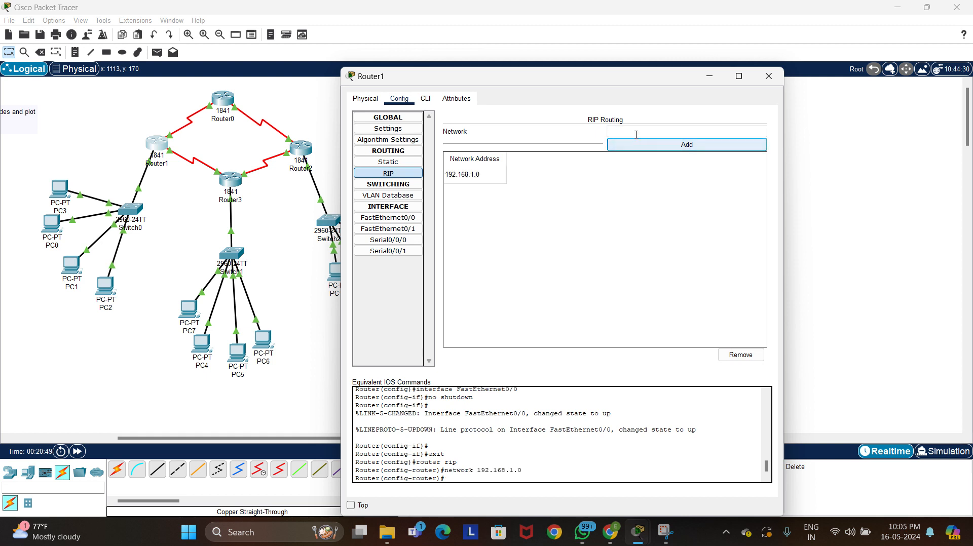
# Add network 192.168.2.0 to Router1's RIP routing list and copy the address for reuse
pyautogui.click(483, 175)
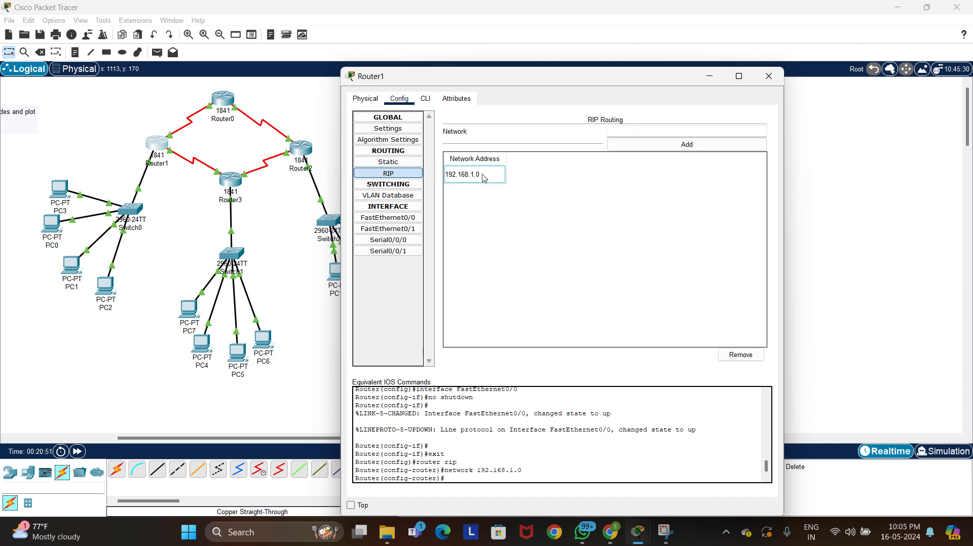
pyautogui.click(632, 134)
pyautogui.write('192.168.3.1')
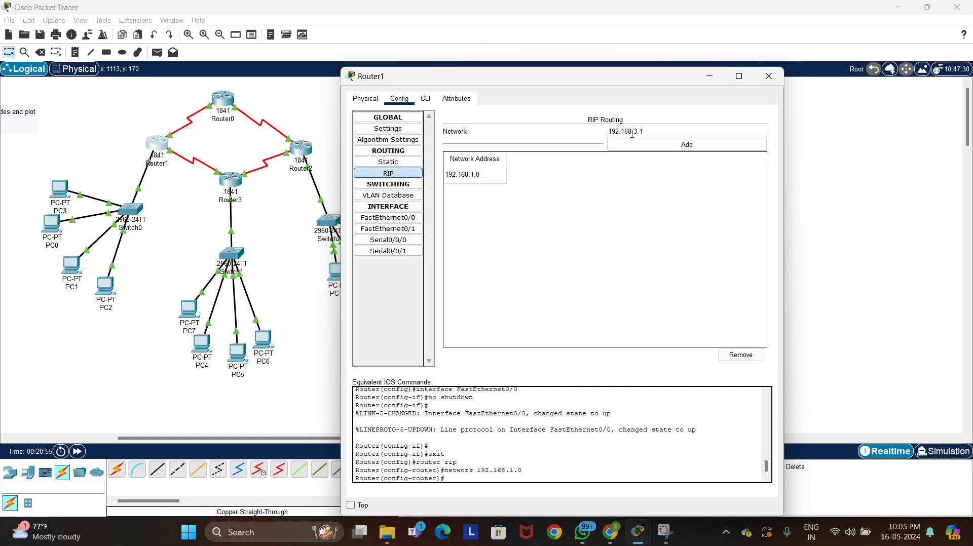
pyautogui.press('BackSpace')
pyautogui.press('BackSpace')
pyautogui.moveTo(647, 133); pyautogui.dragTo(607, 132)
pyautogui.hotkey('ctrl', 'c')
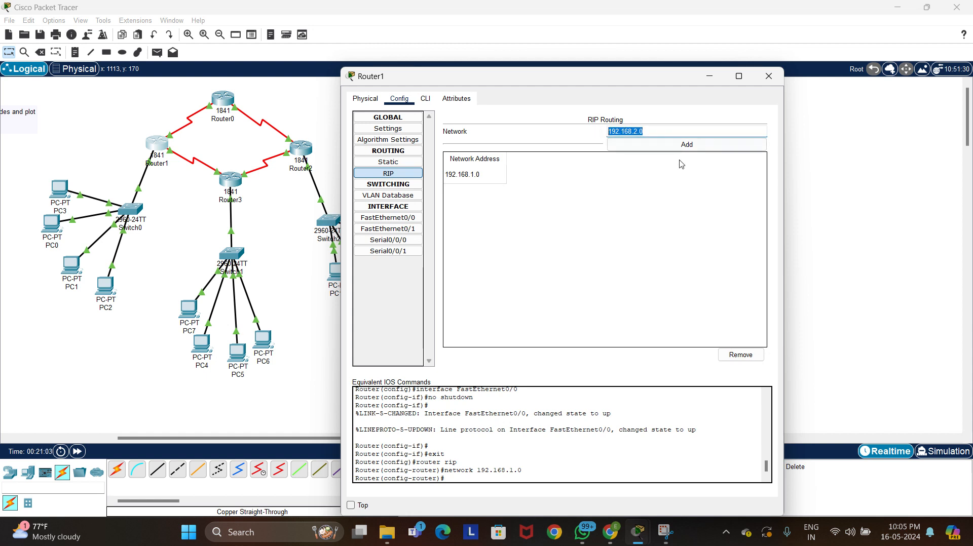
pyautogui.click(674, 145)
# Add networks 192.168.3.0 and 192.168.4.0 to Router1's RIP routing list, adapting the copied address
pyautogui.click(651, 130)
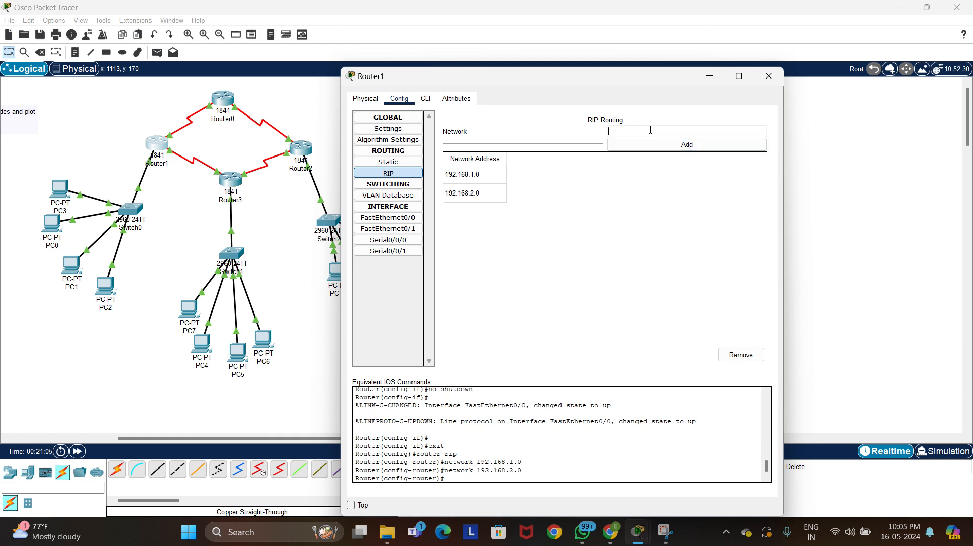
pyautogui.hotkey('ctrl', 'v')
pyautogui.write('3.')
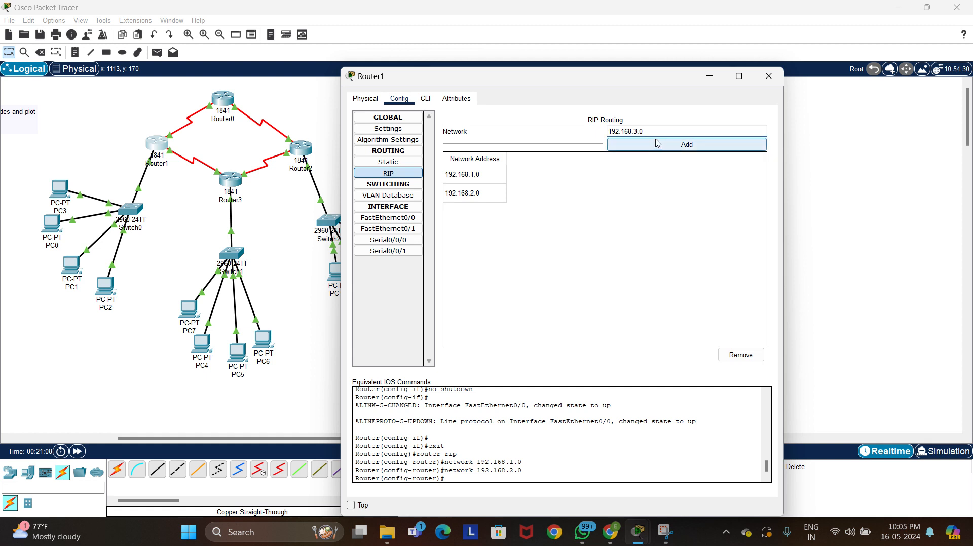
pyautogui.click(657, 143)
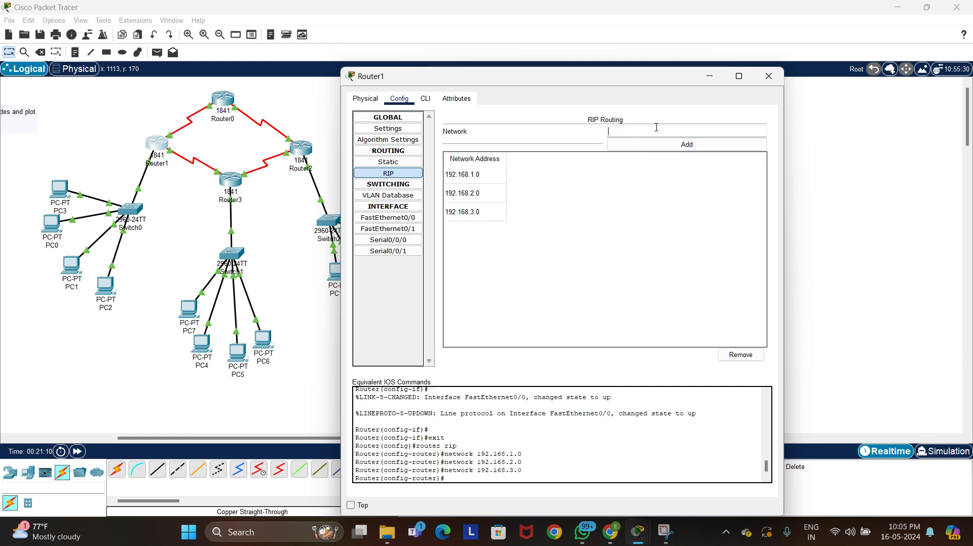
pyautogui.click(656, 128)
pyautogui.hotkey('ctrl', 'v')
pyautogui.write('.')
# Add network 192.168.5.0 to Router1's RIP routing list
pyautogui.click(668, 134)
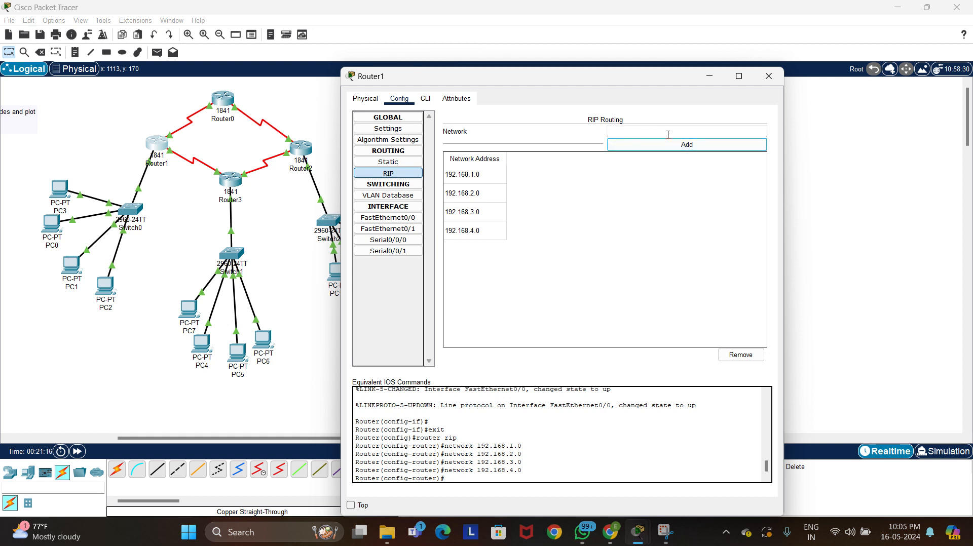
pyautogui.hotkey('ctrl', 'v')
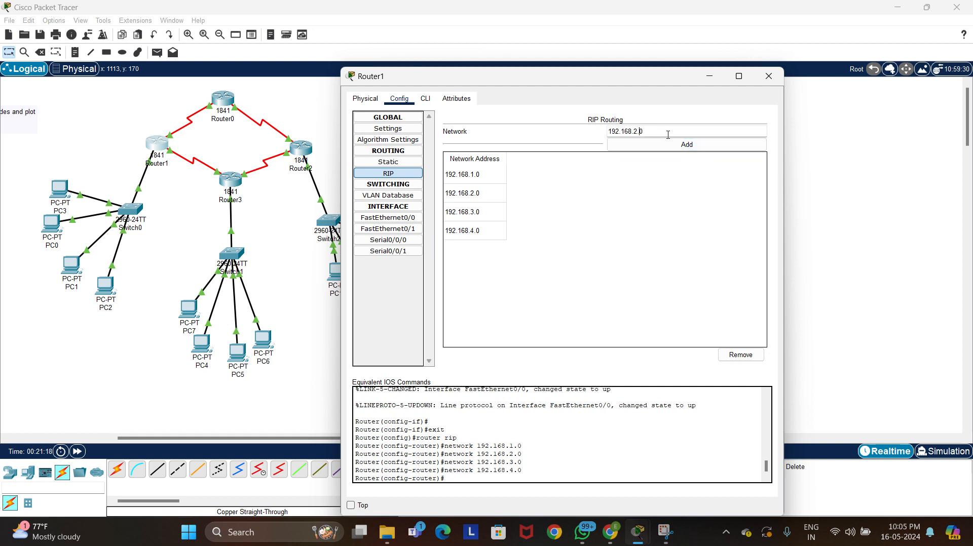
pyautogui.press('BackSpace')
pyautogui.press('BackSpace')
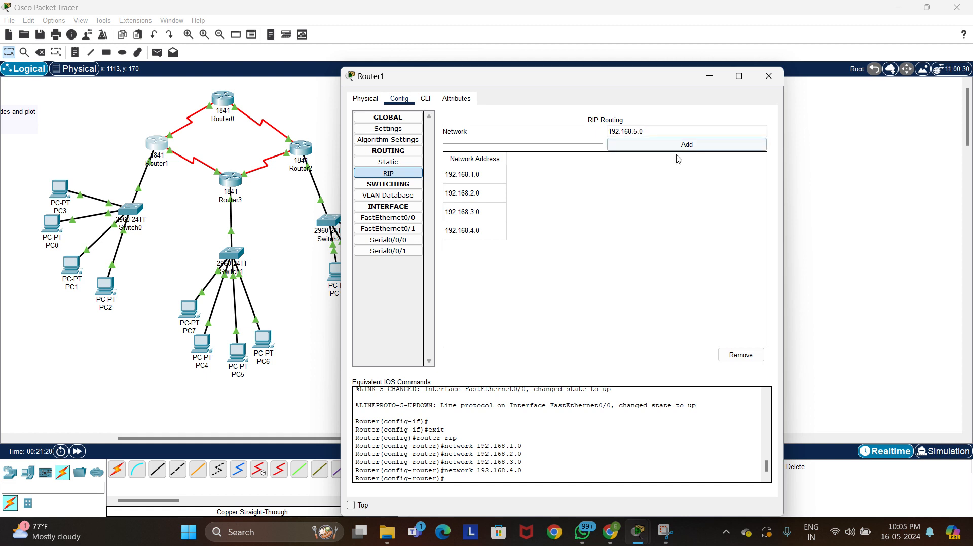
pyautogui.click(678, 144)
# Add network 192.168.6.0 to Router1's RIP routing list
pyautogui.click(674, 131)
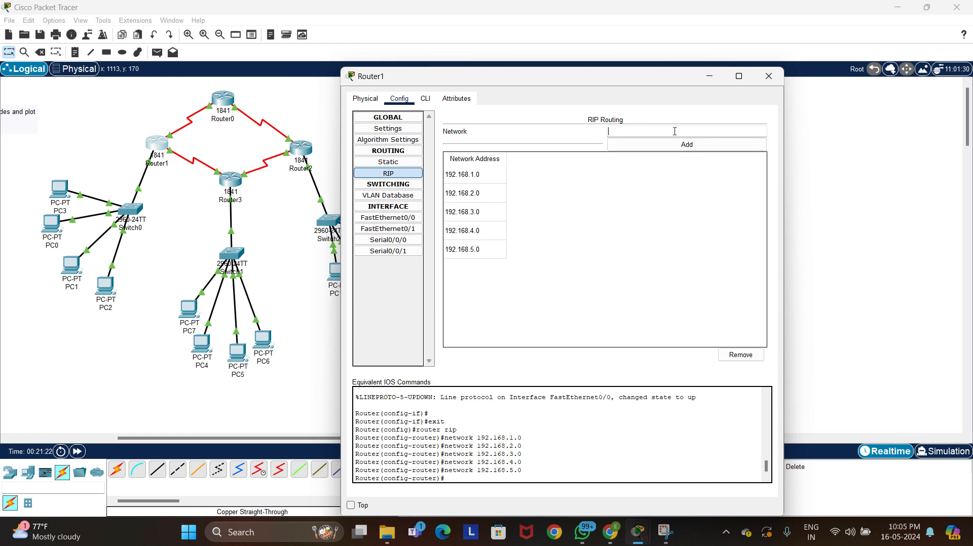
pyautogui.hotkey('ctrl', 'v')
pyautogui.press('Left')
pyautogui.press('BackSpace')
pyautogui.press('BackSpace')
pyautogui.write('6')
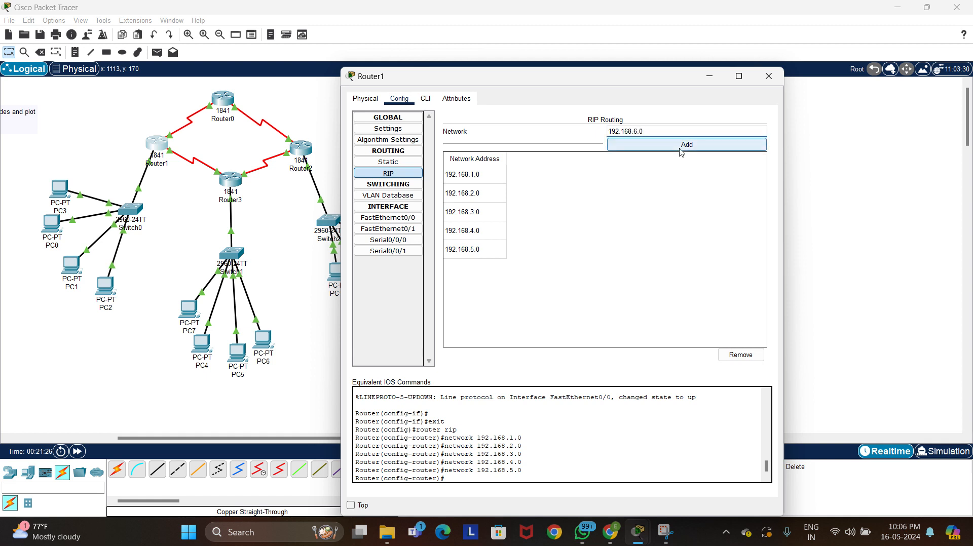
pyautogui.click(679, 146)
# Add network 192.168.7.0 to Router1's RIP routing list
pyautogui.click(661, 132)
pyautogui.hotkey('ctrl', 'v')
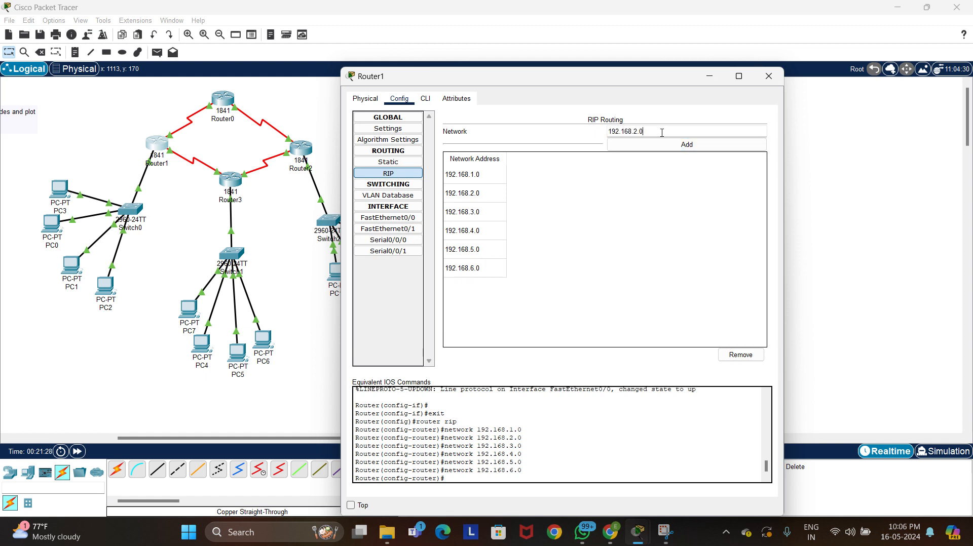
pyautogui.press('Left')
pyautogui.press('BackSpace')
pyautogui.press('BackSpace')
pyautogui.write('7.')
pyautogui.click(671, 145)
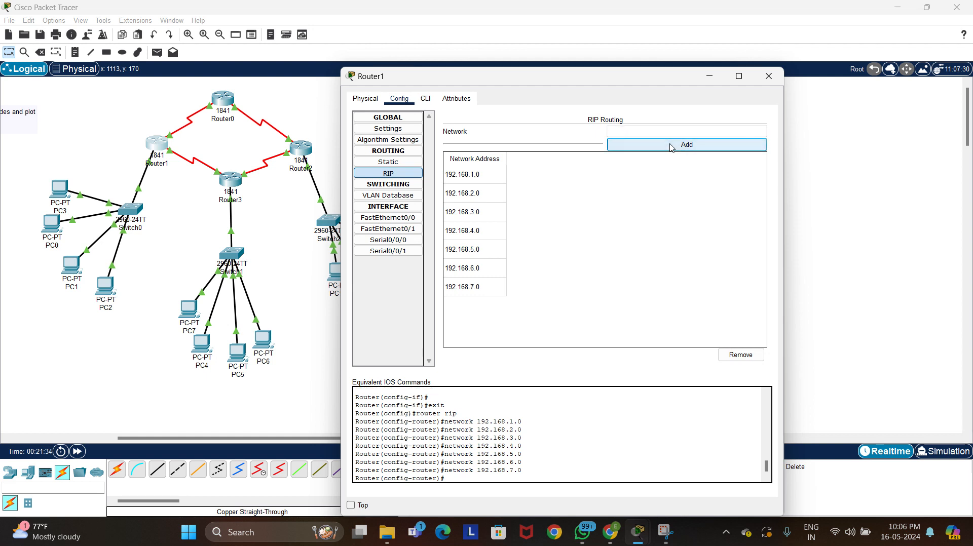
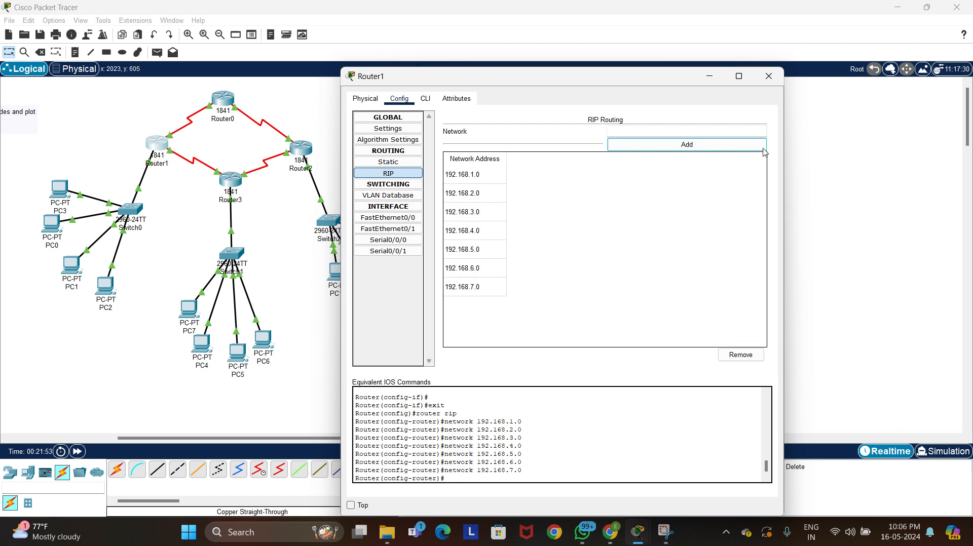
# Close Router1's settings and add network 192.168.1.0 to Router0's RIP routing list
pyautogui.click(769, 76)
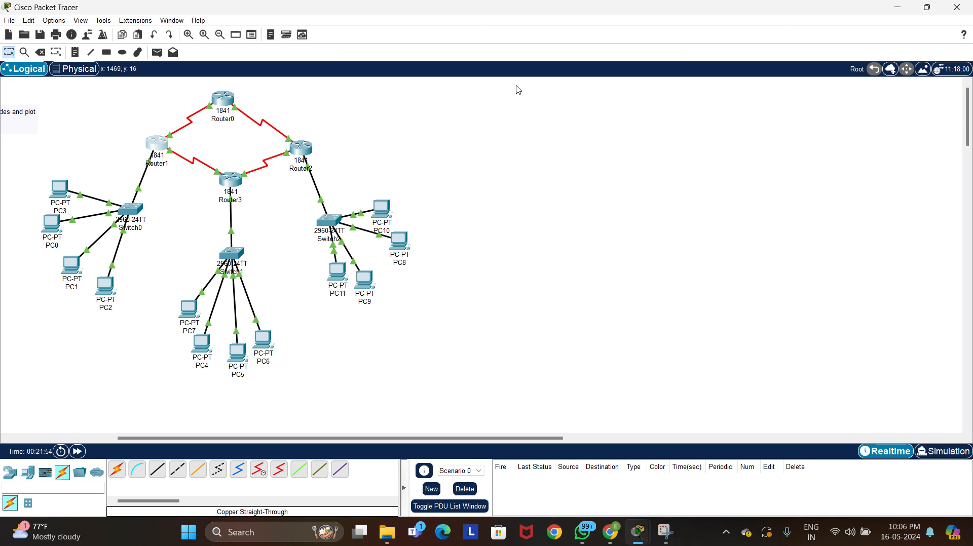
pyautogui.click(218, 105)
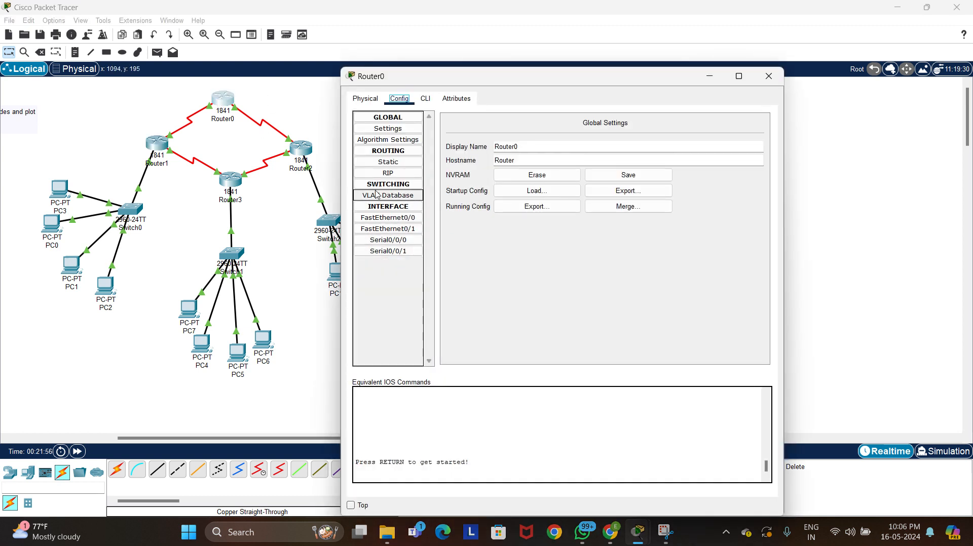
pyautogui.click(396, 173)
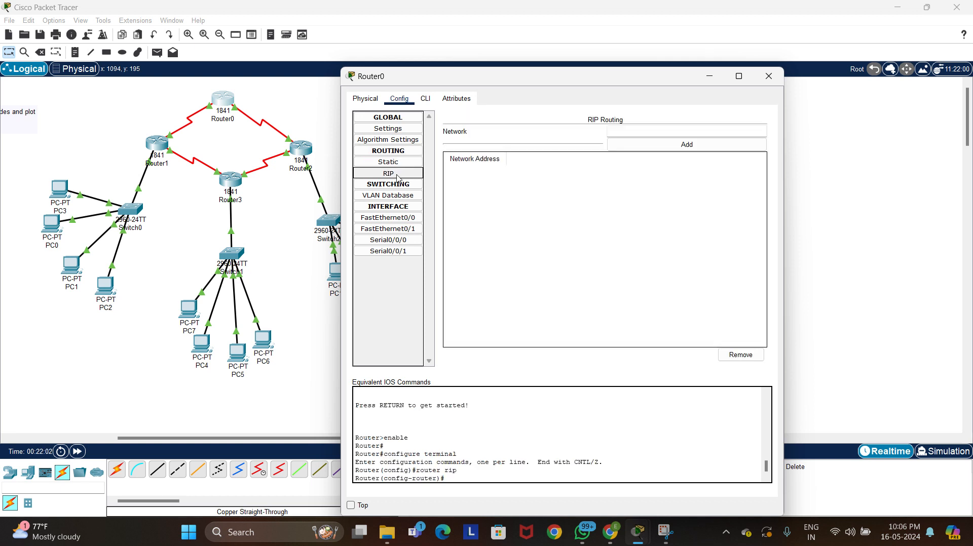
pyautogui.click(654, 132)
pyautogui.write('192.168.2.0')
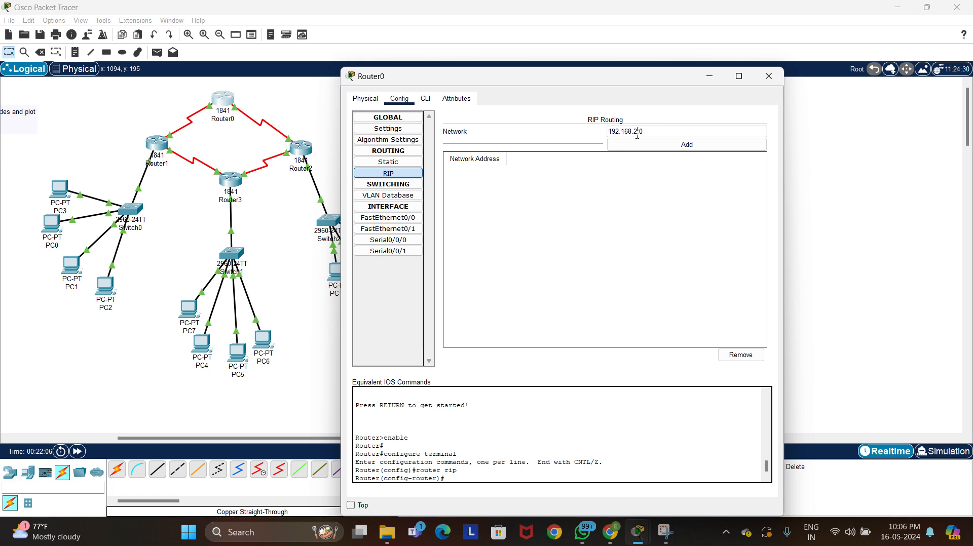
pyautogui.press('BackSpace')
pyautogui.write('1')
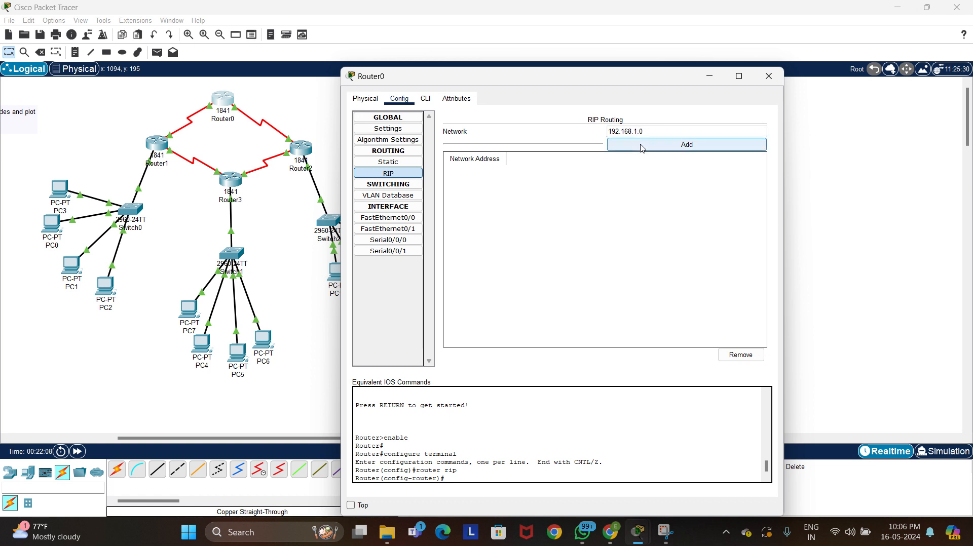
pyautogui.click(642, 146)
# Add networks 192.168.2.0 and 192.168.3.0 to Router0's RIP routing list
pyautogui.click(646, 130)
pyautogui.write('192.168.2.0')
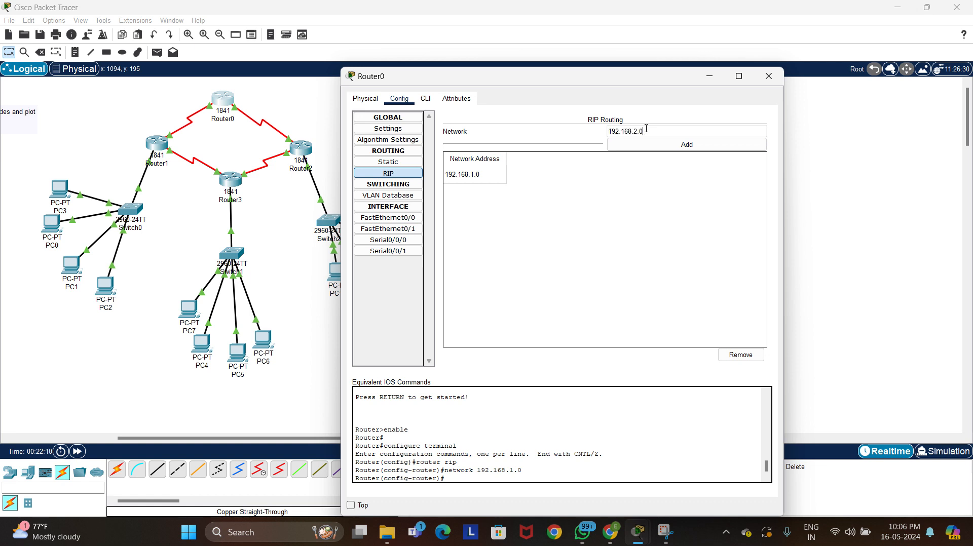
pyautogui.click(654, 145)
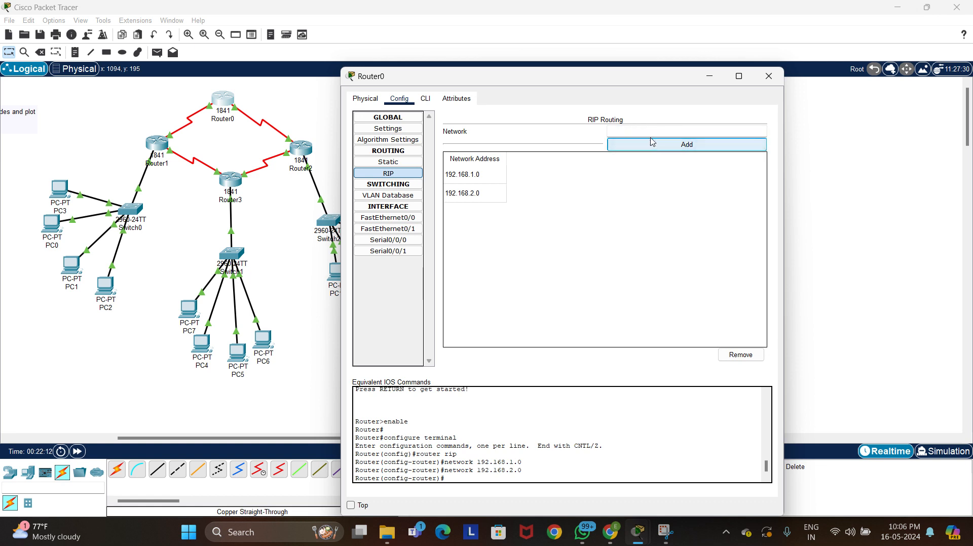
pyautogui.click(648, 130)
pyautogui.write('192.168.2.0')
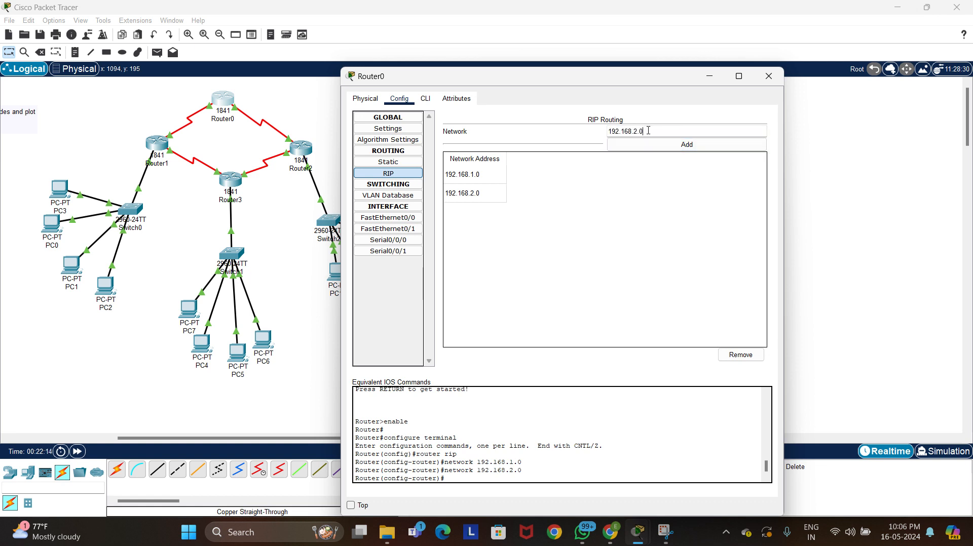
pyautogui.press('Left')
pyautogui.click(654, 144)
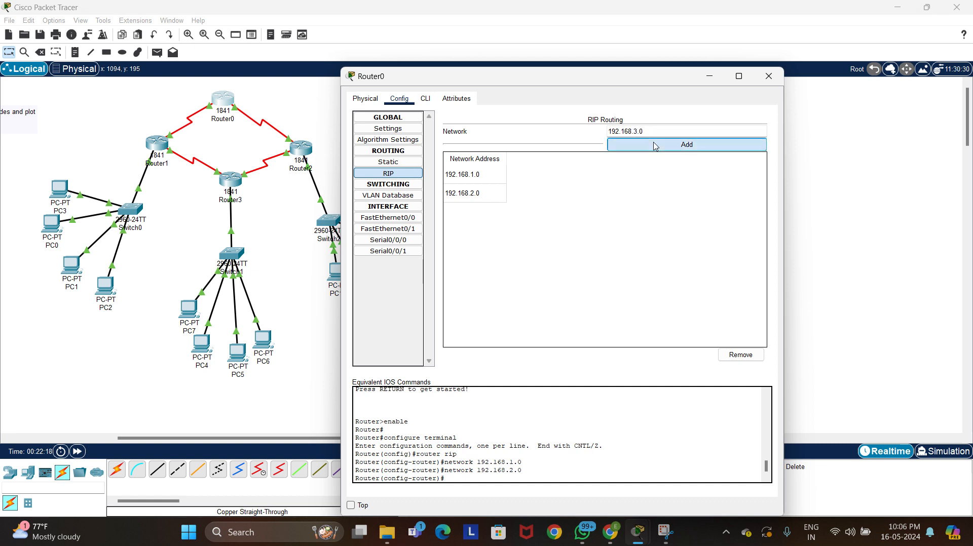
# Add networks 192.168.4.0 and 192.168.5.0 to Router0's RIP routing list
pyautogui.click(653, 133)
pyautogui.write('192.168.2.0')
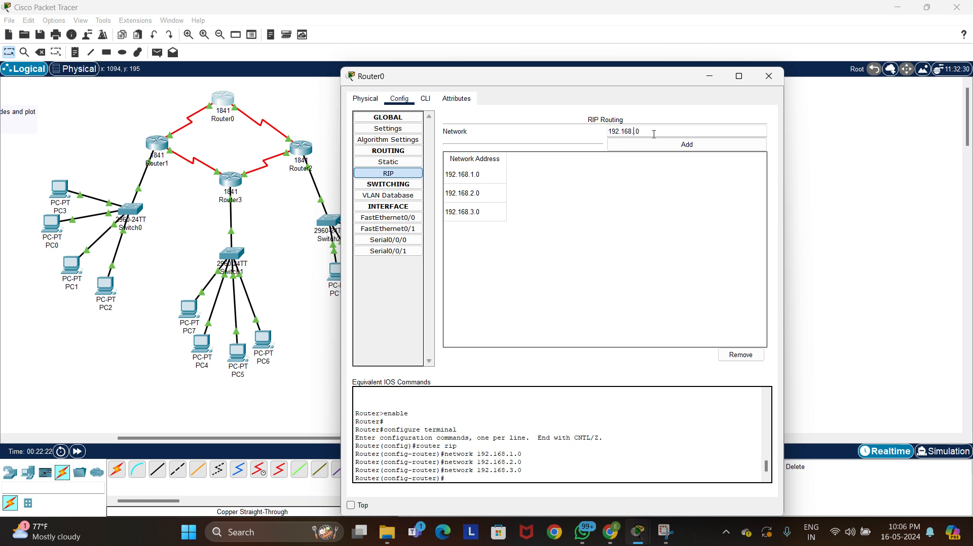
pyautogui.click(667, 144)
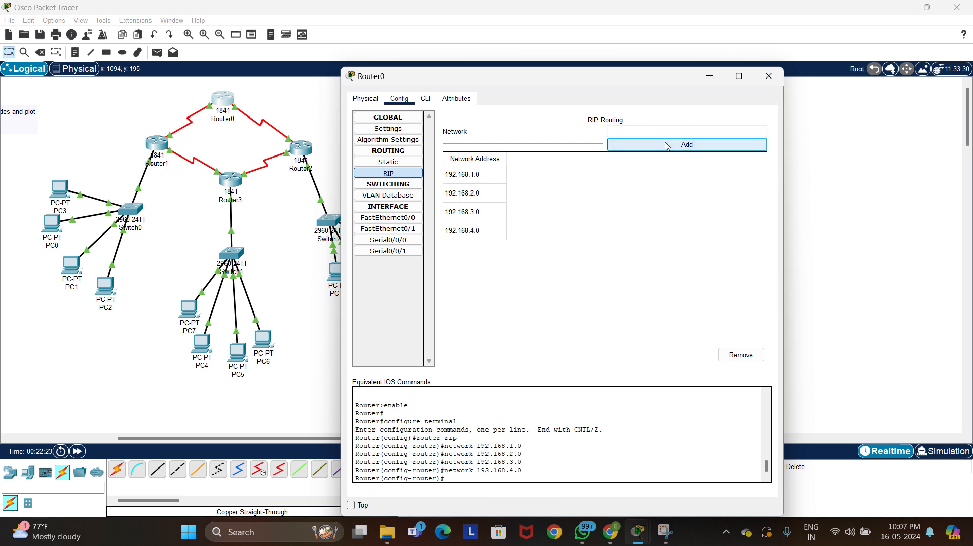
pyautogui.click(659, 134)
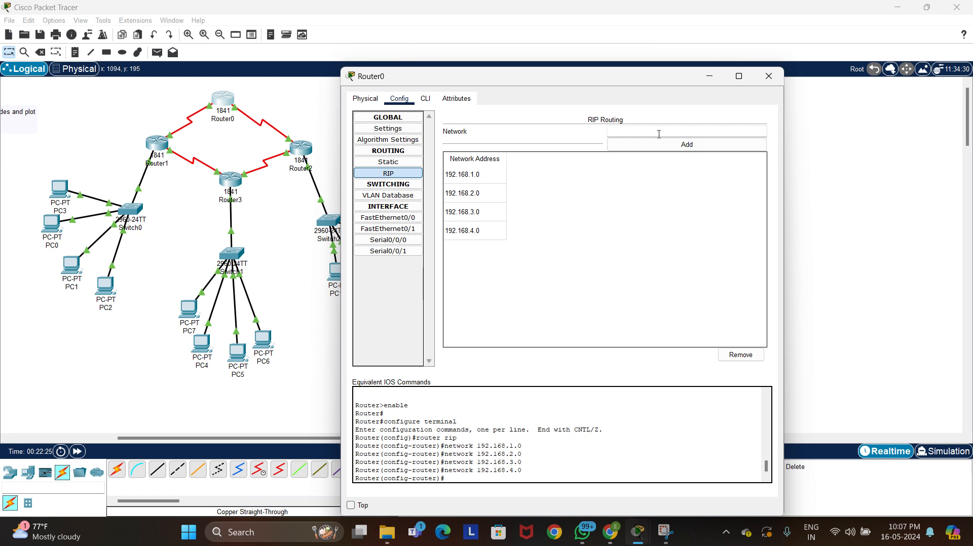
pyautogui.write('192.168.2.0')
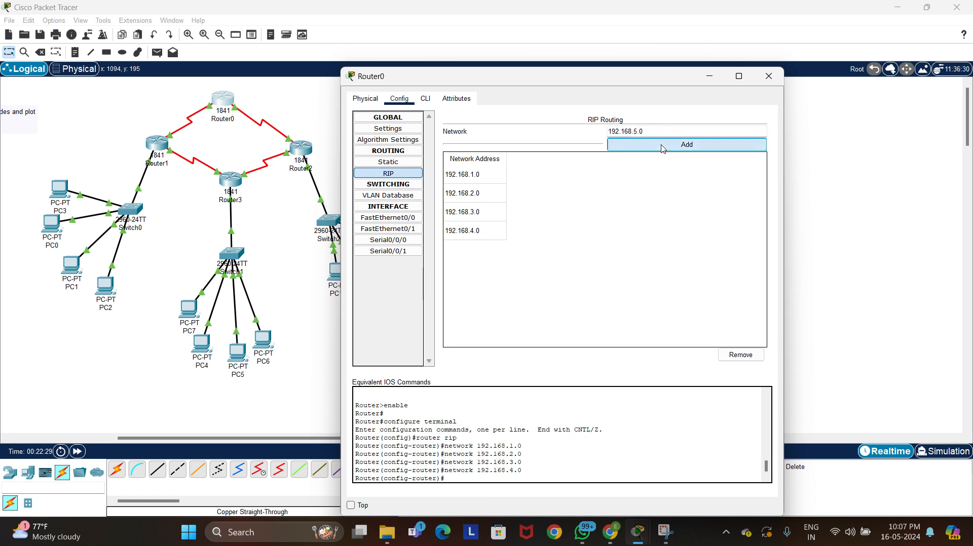
pyautogui.click(664, 145)
# Add networks 192.168.6.0 and 192.168.7.0 to Router0's RIP routing list and close its settings
pyautogui.click(665, 132)
pyautogui.write('192.168.2.0')
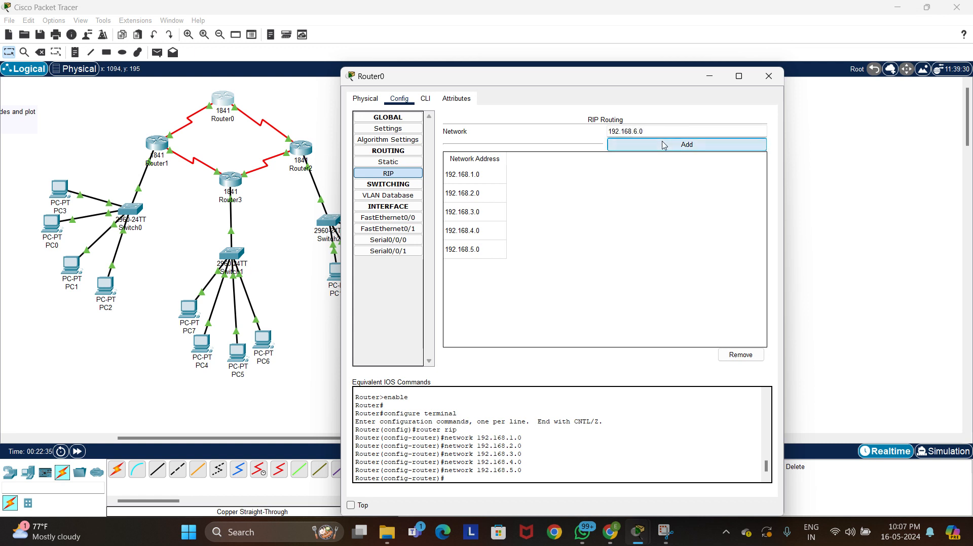
pyautogui.click(664, 144)
pyautogui.click(662, 132)
pyautogui.write('192.168.2.0')
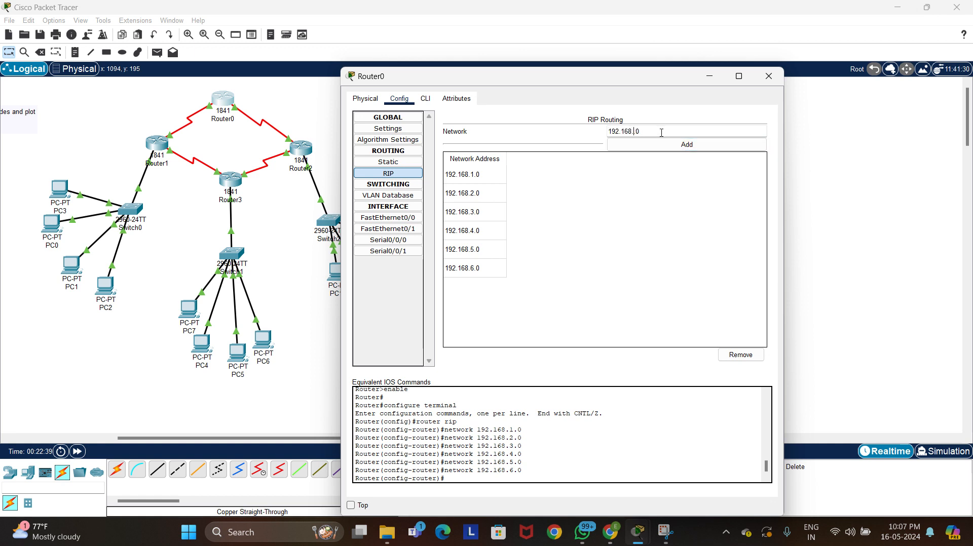
pyautogui.click(663, 145)
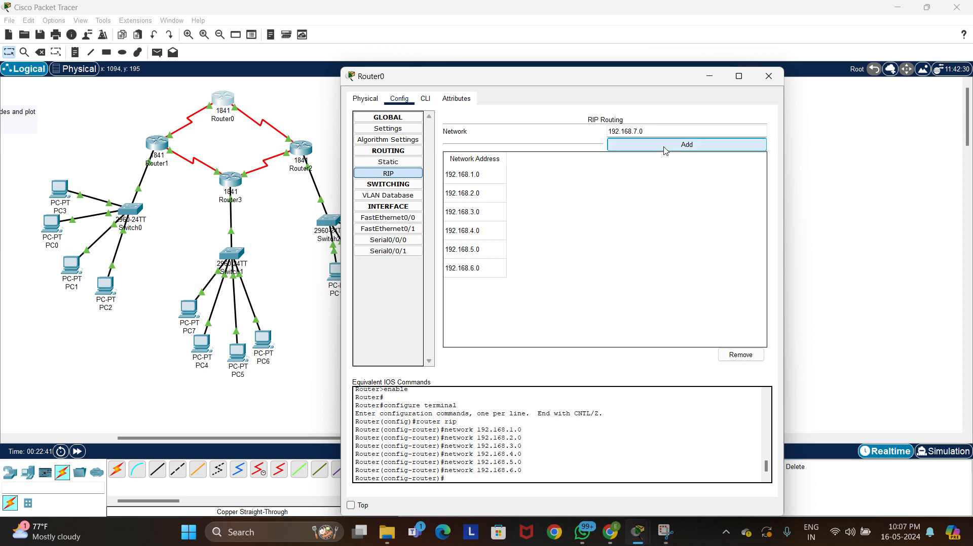
pyautogui.click(769, 76)
# Open Router2's RIP routing settings and add network 192.168.1.0
pyautogui.click(301, 148)
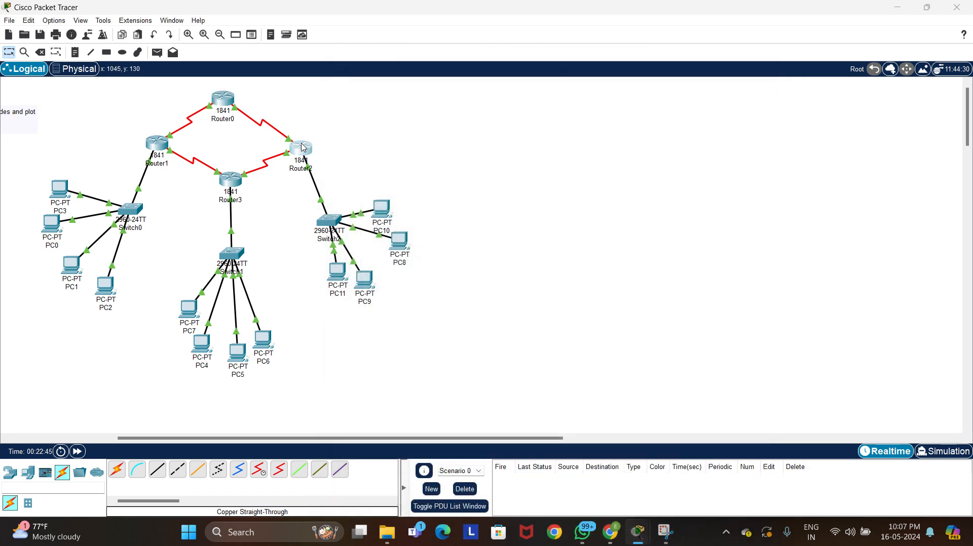
pyautogui.click(388, 173)
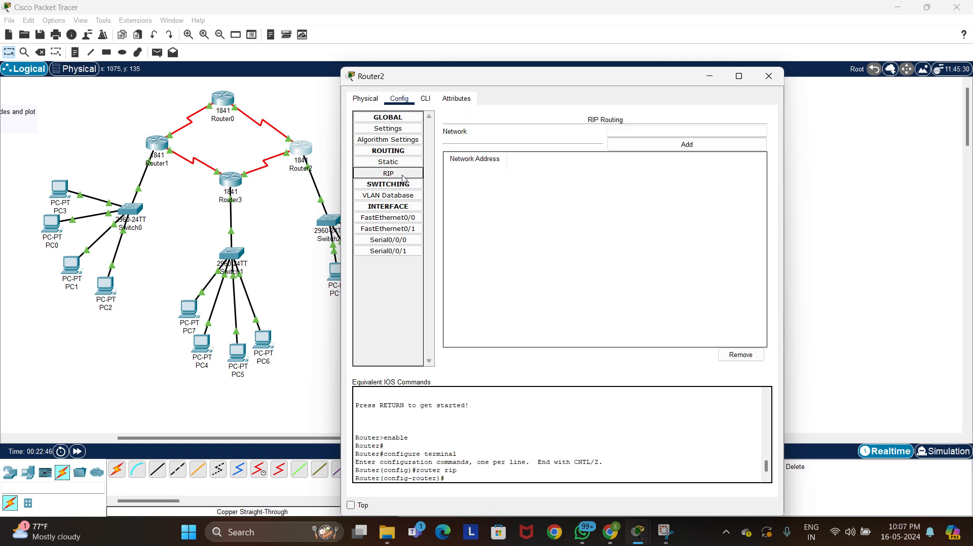
pyautogui.click(628, 135)
pyautogui.write('192.168.2.0')
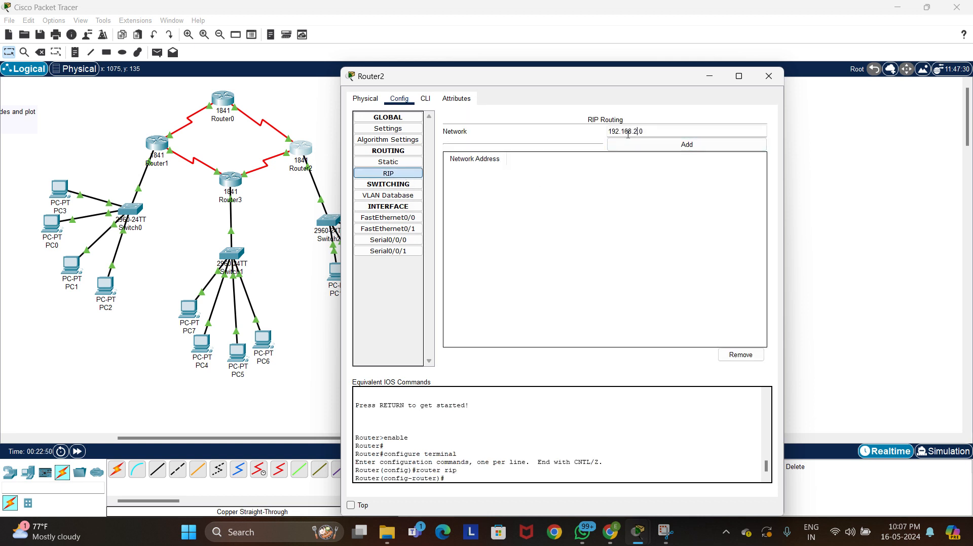
pyautogui.write('1')
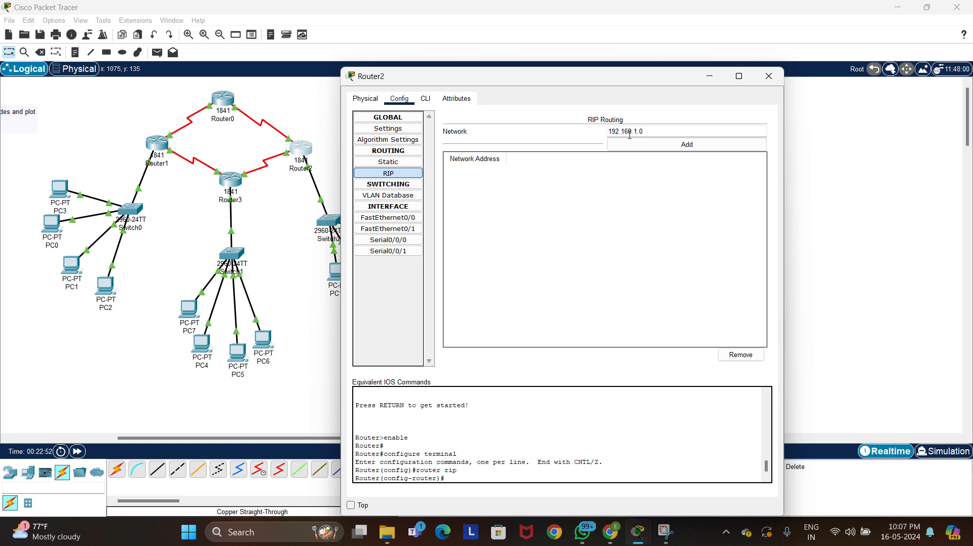
pyautogui.click(654, 145)
# Add networks 192.168.2.0 and 192.168.3.0 to Router2's RIP routing list
pyautogui.click(653, 132)
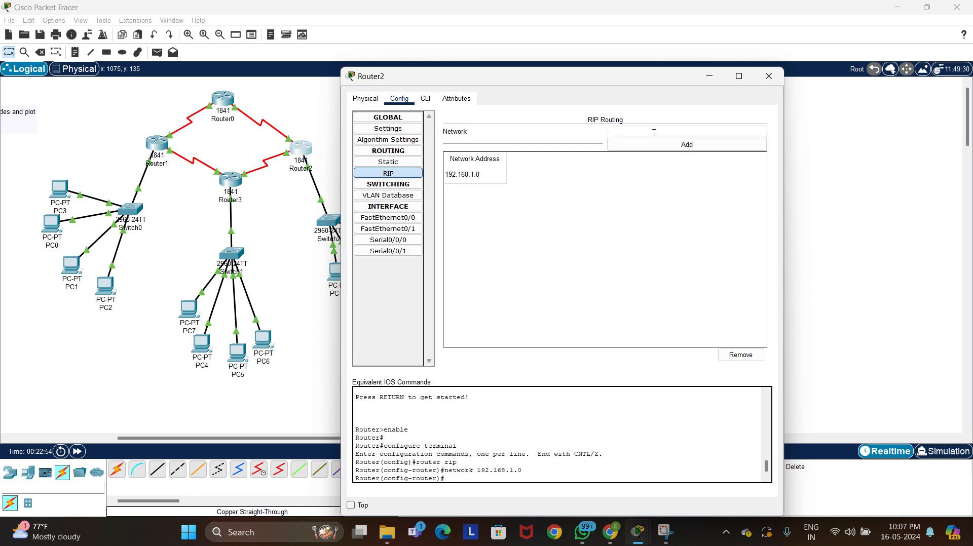
pyautogui.write('192.168.2.0')
pyautogui.click(654, 145)
pyautogui.click(654, 131)
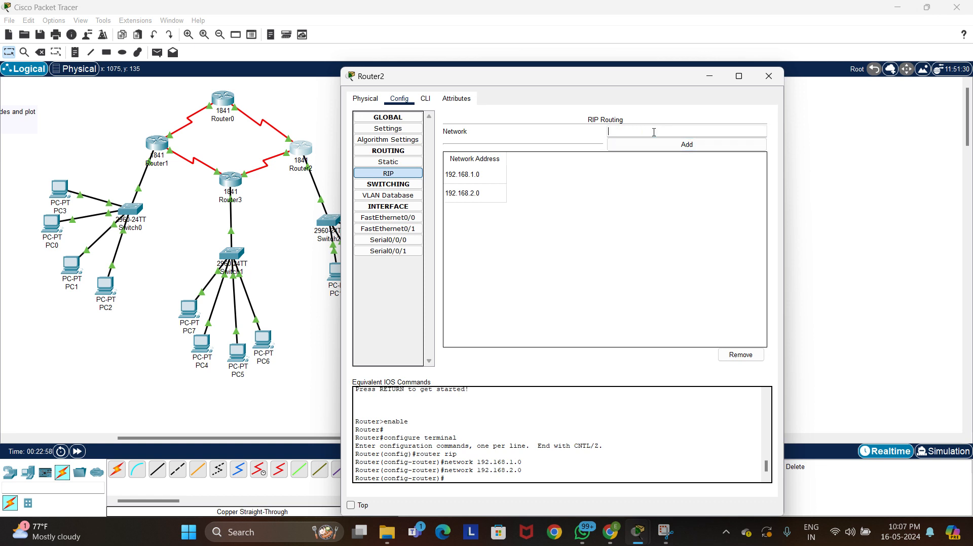
pyautogui.write('192.168.2.0')
pyautogui.click(660, 147)
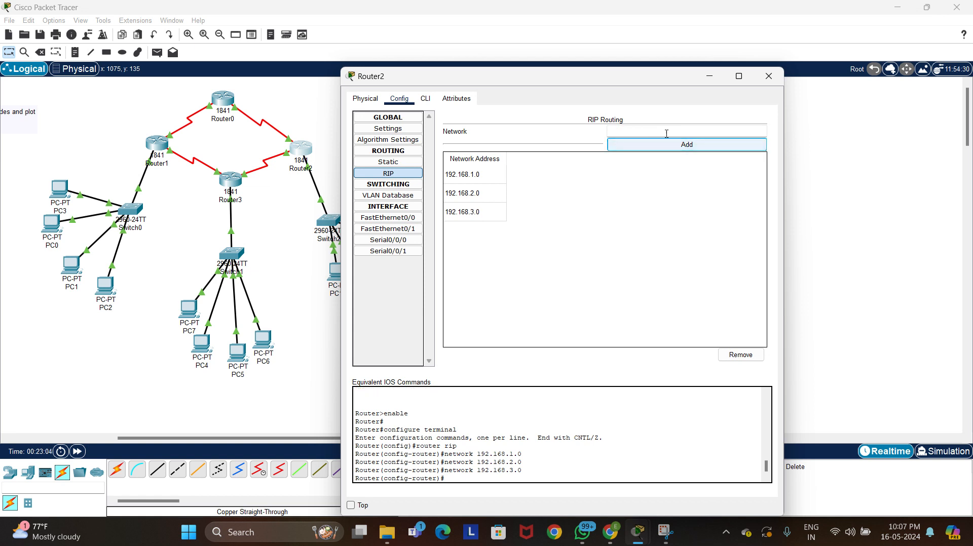
# Add networks 192.168.4.0 and 192.168.5.0 to Router2's RIP routing list
pyautogui.click(666, 133)
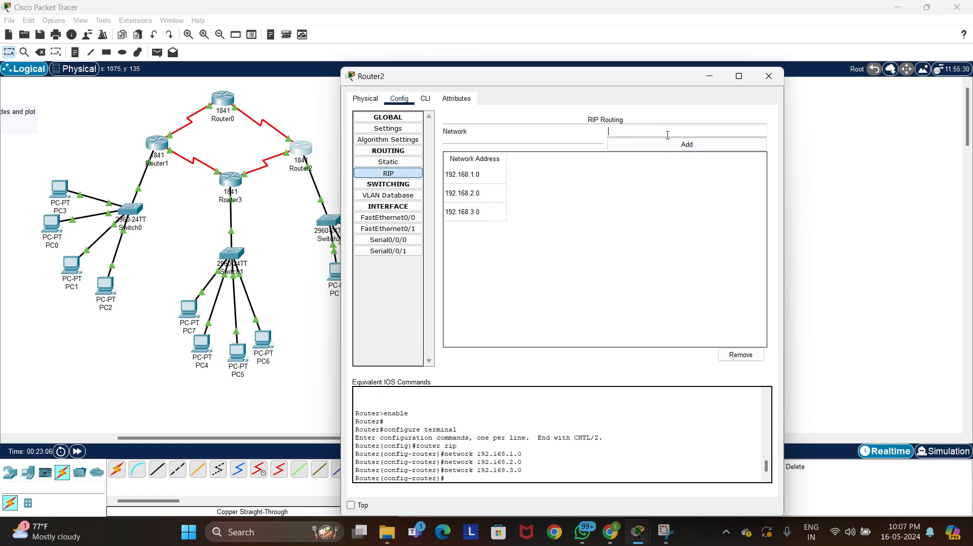
pyautogui.write('192.168.2.0')
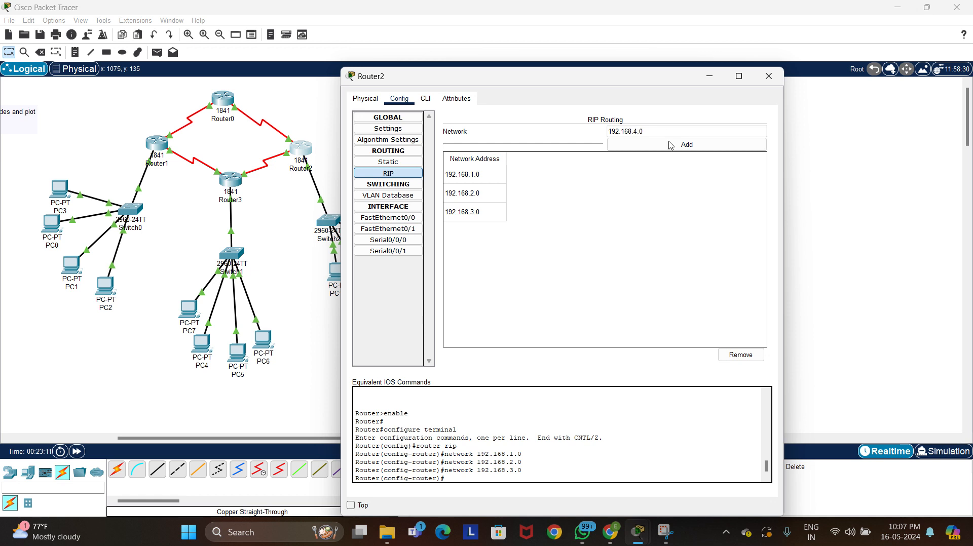
pyautogui.click(672, 150)
pyautogui.click(660, 130)
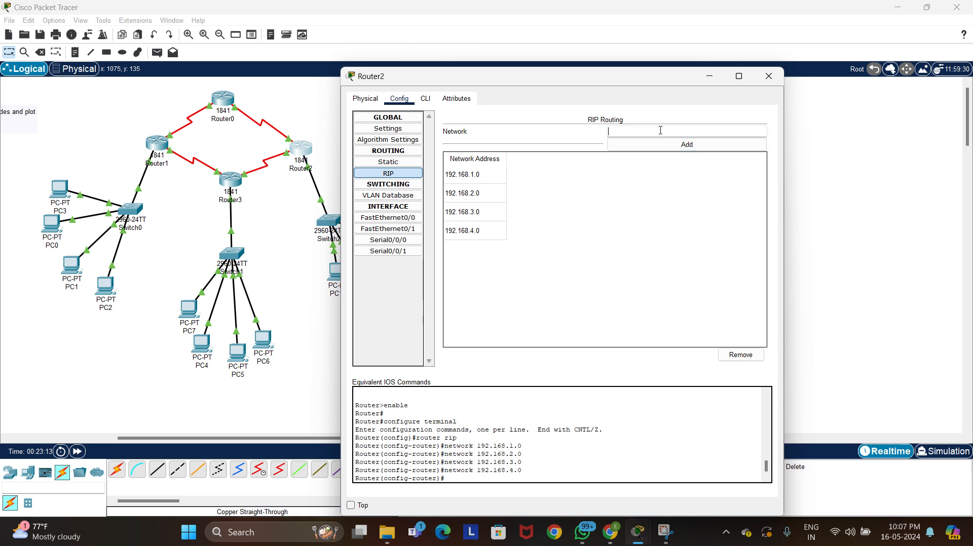
pyautogui.write('192.168.2.0')
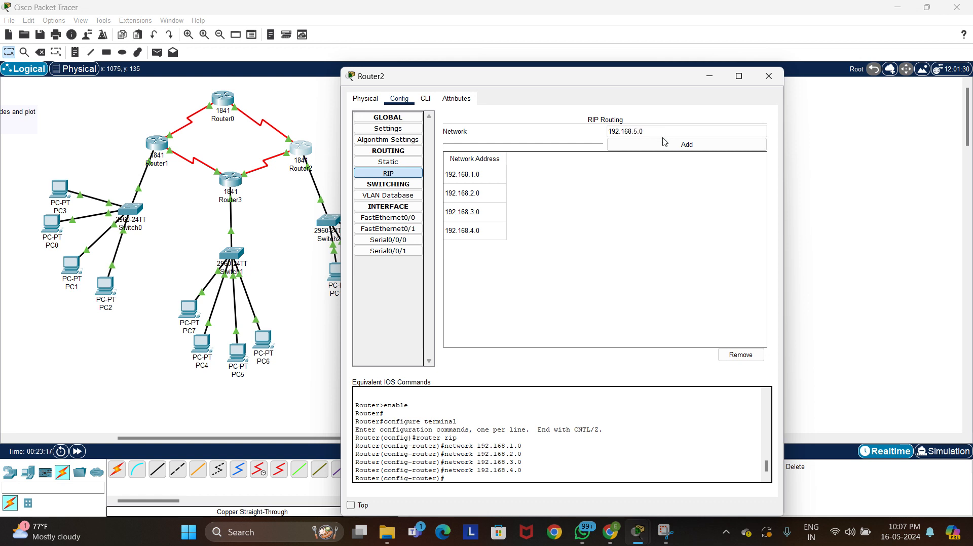
pyautogui.click(665, 144)
# Add network 192.168.6.0 to Router2's RIP routing list
pyautogui.click(664, 132)
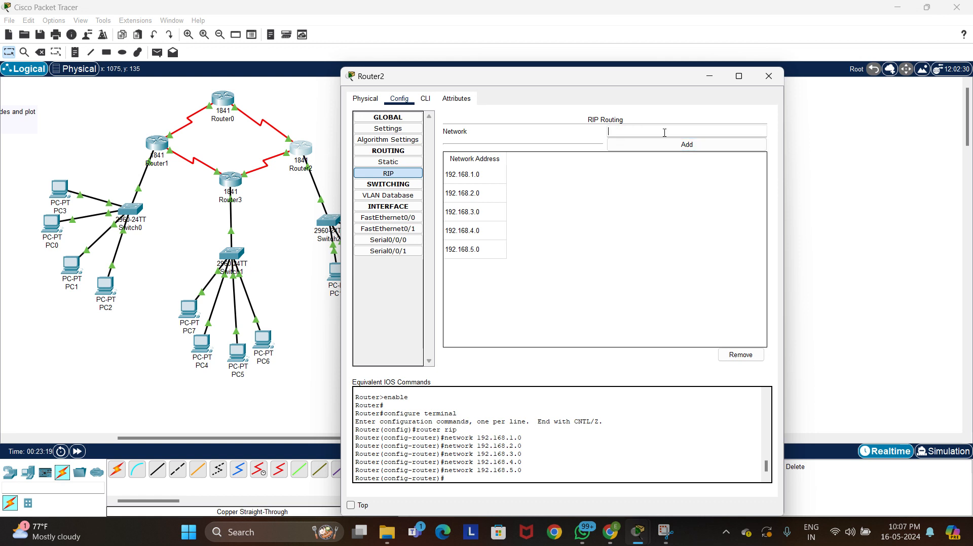
pyautogui.write('192.168.2.0')
pyautogui.press('BackSpace')
pyautogui.press('BackSpace')
pyautogui.write('6')
pyautogui.click(669, 146)
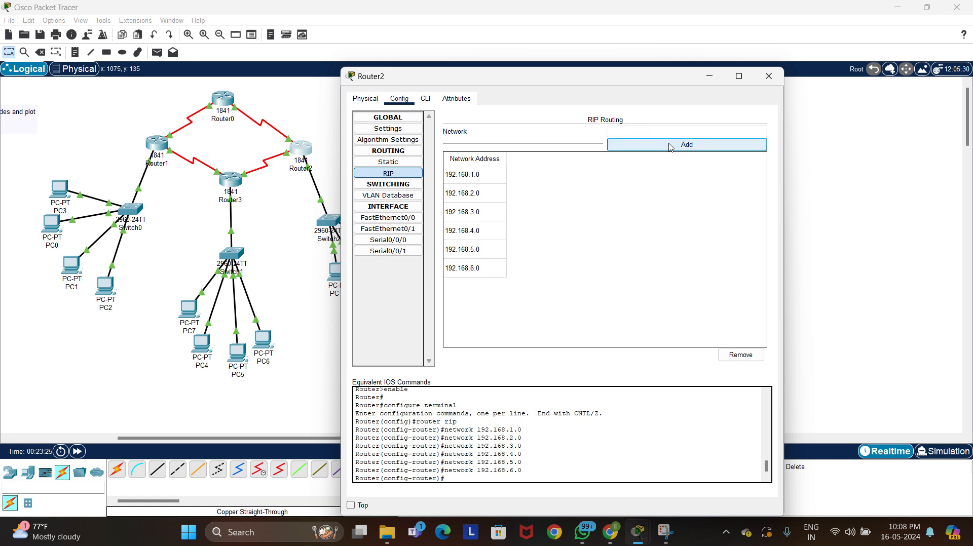
# Add network 192.168.7.0 to Router2's RIP routing list and close the router's settings
pyautogui.click(669, 131)
pyautogui.write('192.168.2.0')
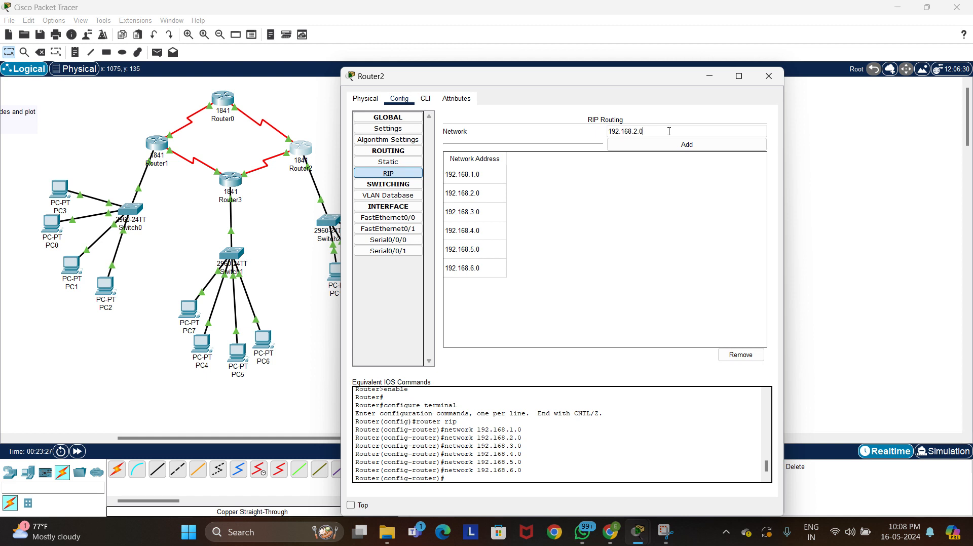
pyautogui.press('Left')
pyautogui.press('Left')
pyautogui.press('BackSpace')
pyautogui.write('7')
pyautogui.click(672, 144)
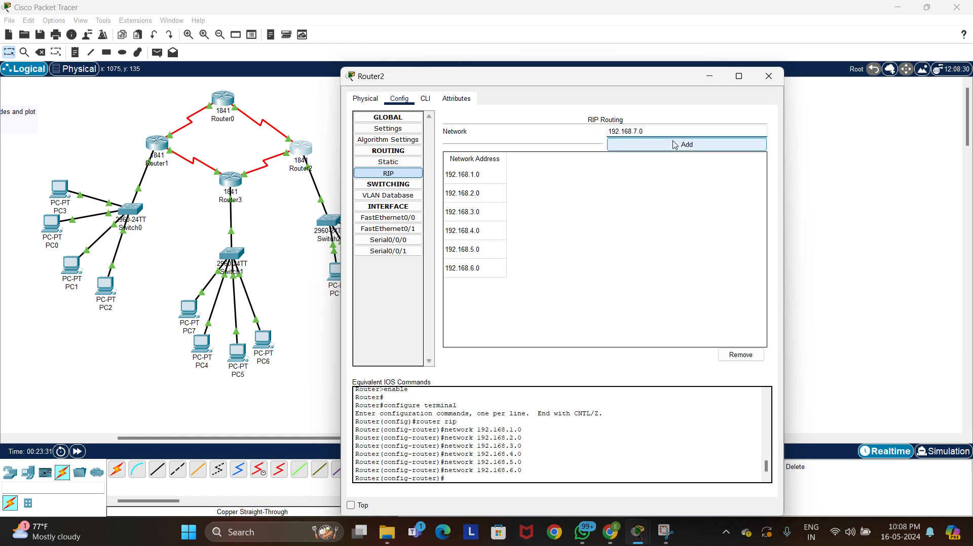
pyautogui.click(768, 76)
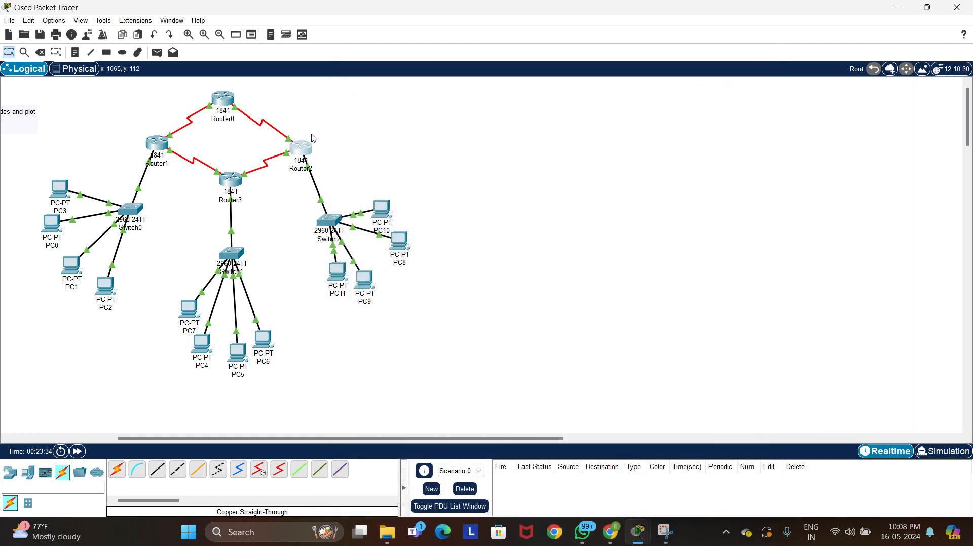
# Open Router3's RIP routing settings and add network 192.168.2.0
pyautogui.click(235, 179)
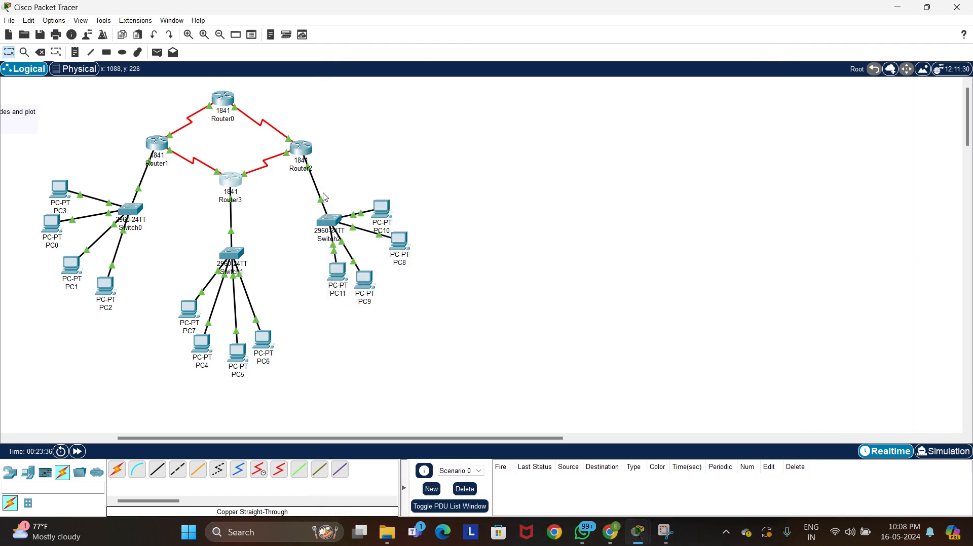
pyautogui.click(228, 185)
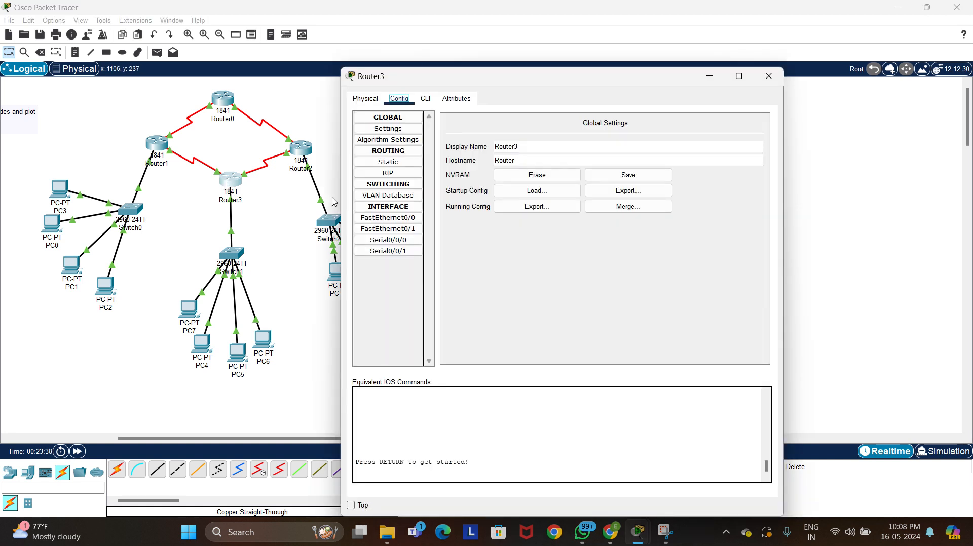
pyautogui.click(388, 173)
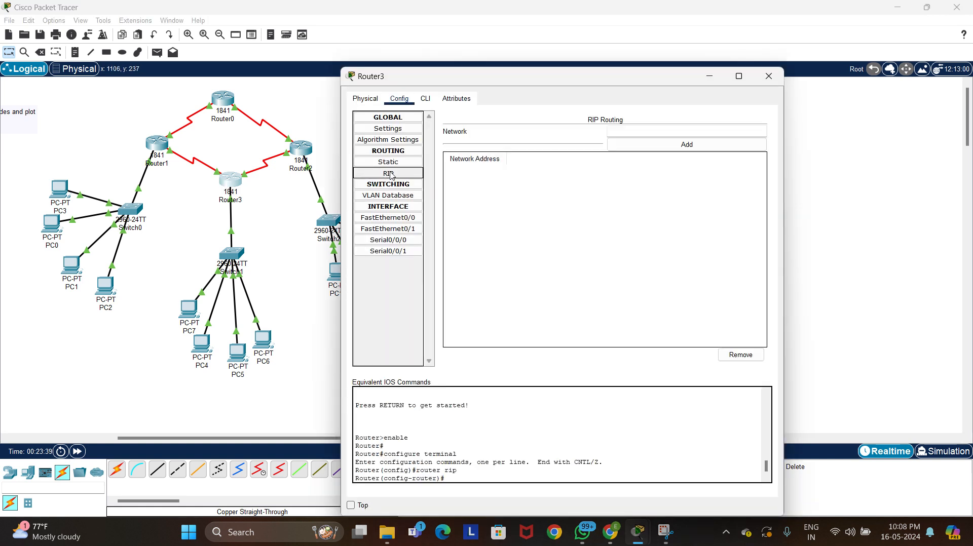
pyautogui.click(634, 132)
pyautogui.write('192.168.3.0')
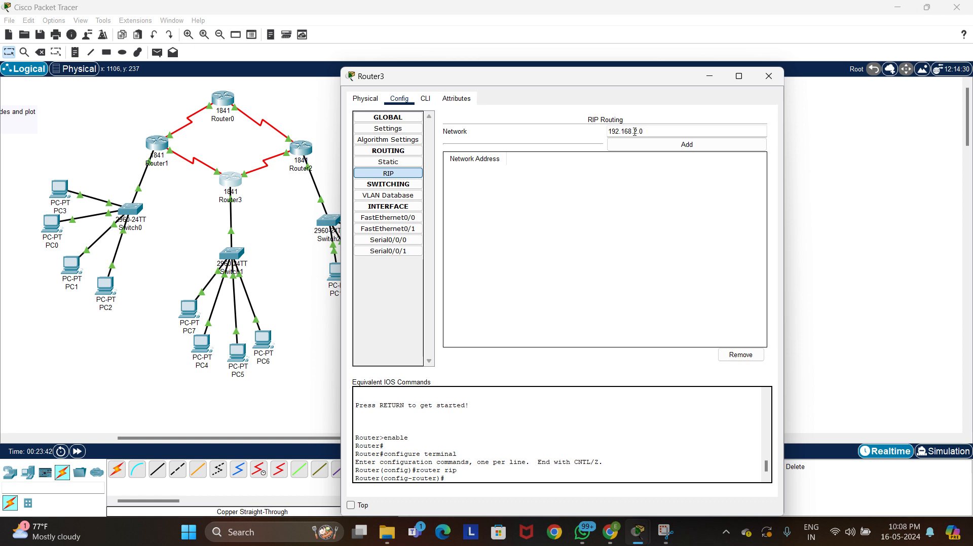
pyautogui.click(645, 144)
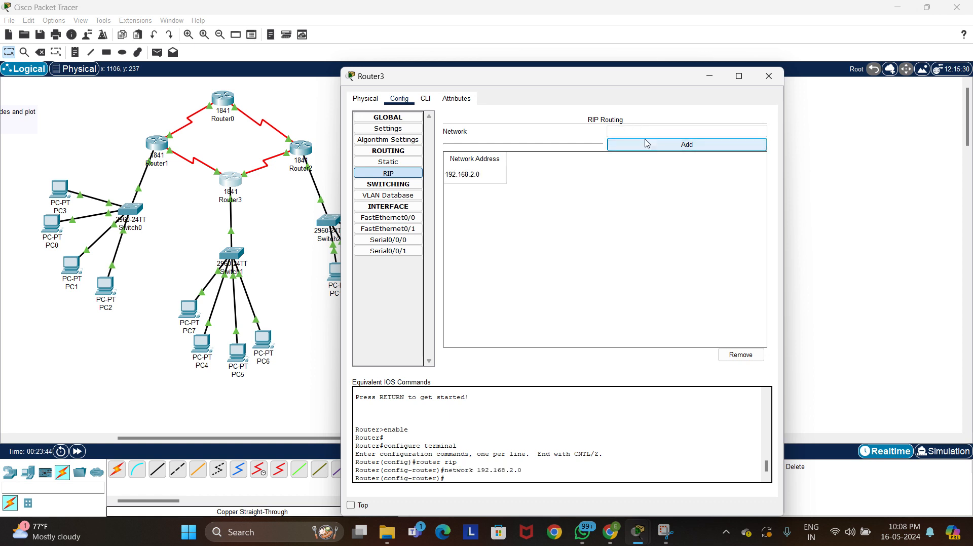
# Add networks 192.168.1.0 and 192.168.3.0 to Router3's RIP routing list
pyautogui.click(646, 132)
pyautogui.write('192.168.2.0')
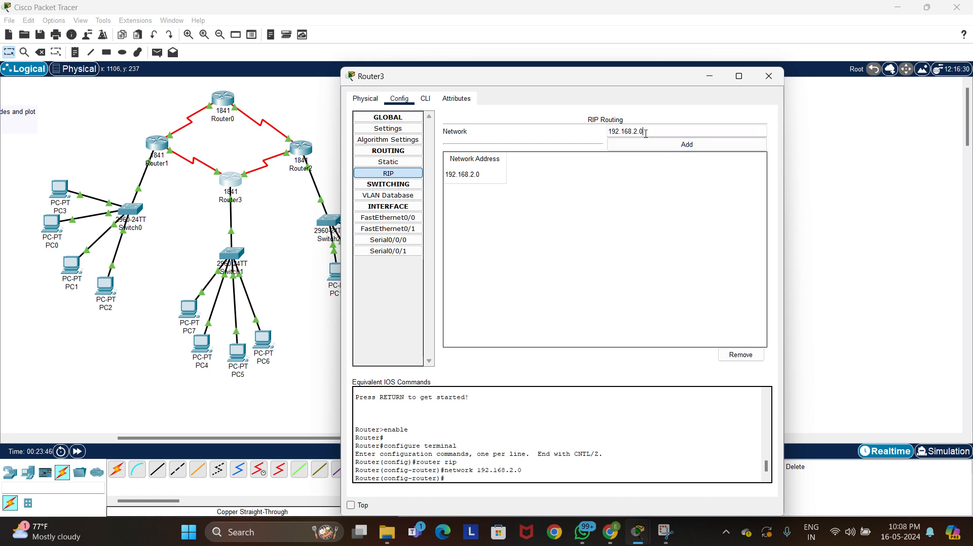
pyautogui.press('BackSpace')
pyautogui.write('1')
pyautogui.click(645, 144)
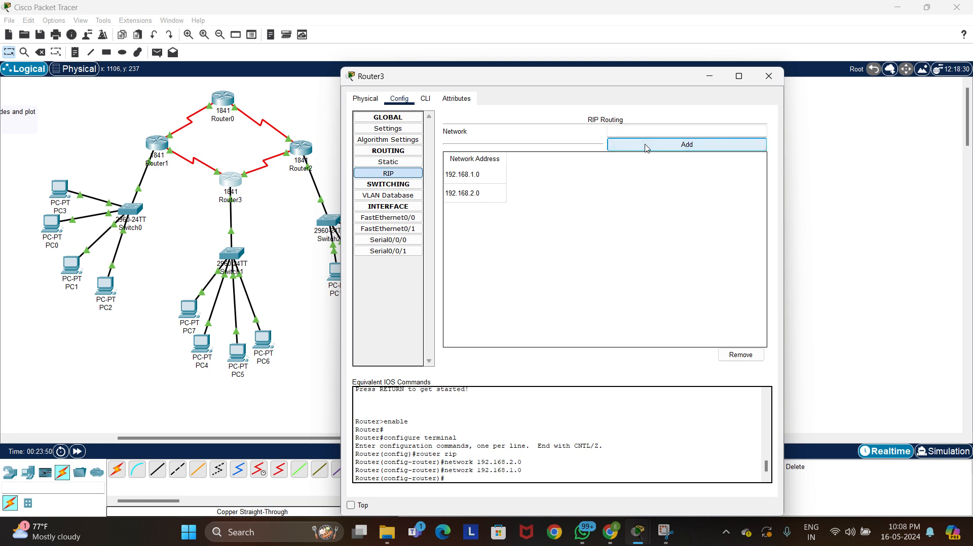
pyautogui.click(644, 133)
pyautogui.write('192.168.2.0')
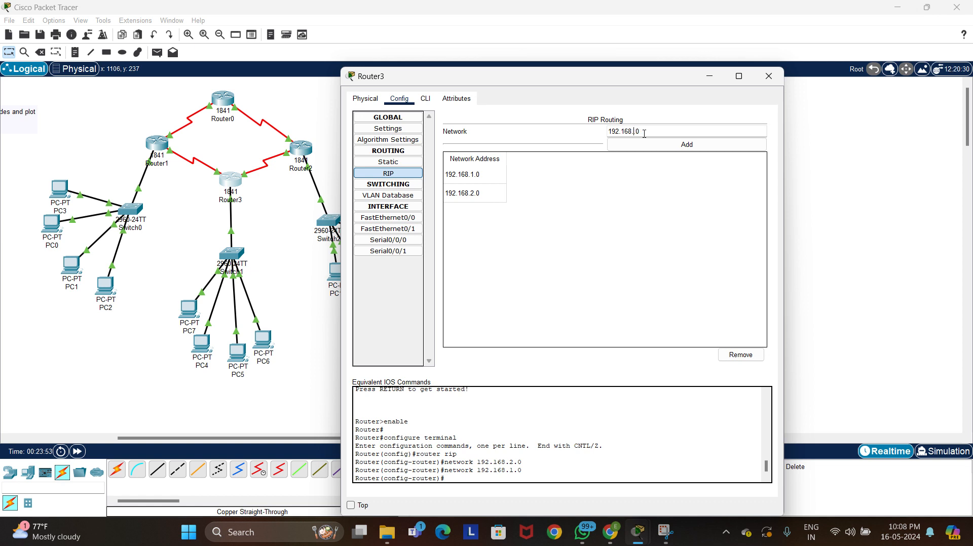
pyautogui.click(645, 144)
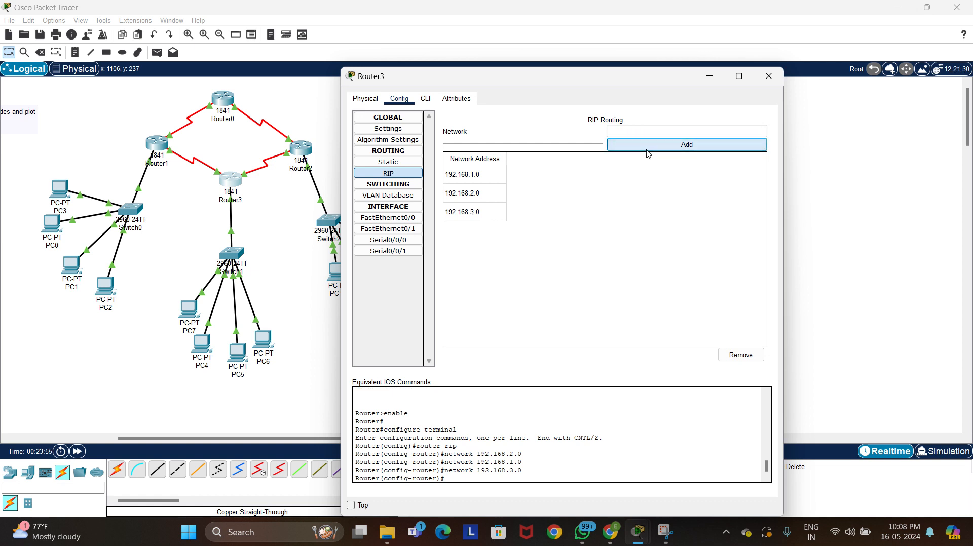
# Add networks 192.168.4.0 and 192.168.5.0 to Router3's RIP routing list
pyautogui.click(644, 131)
pyautogui.write('192.168.2.0')
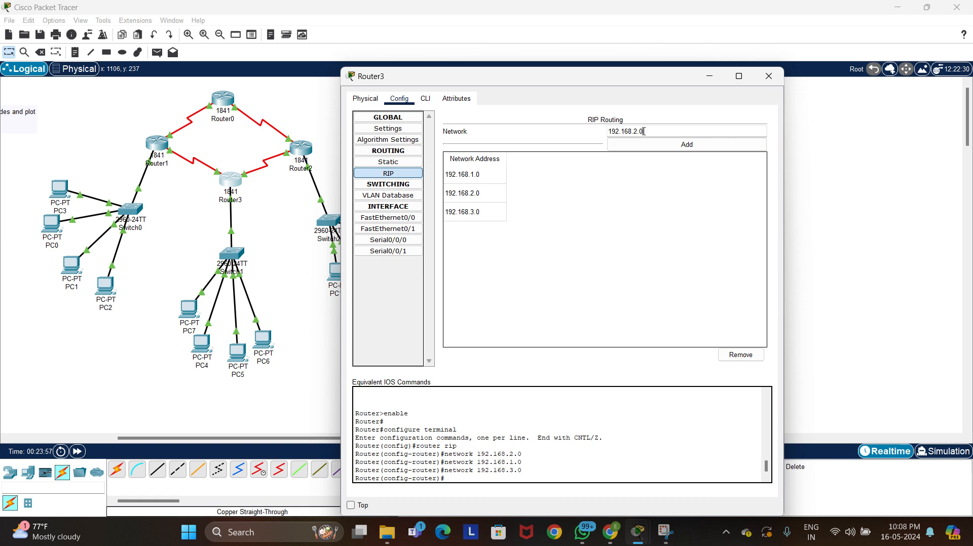
pyautogui.press('Left')
pyautogui.press('Left')
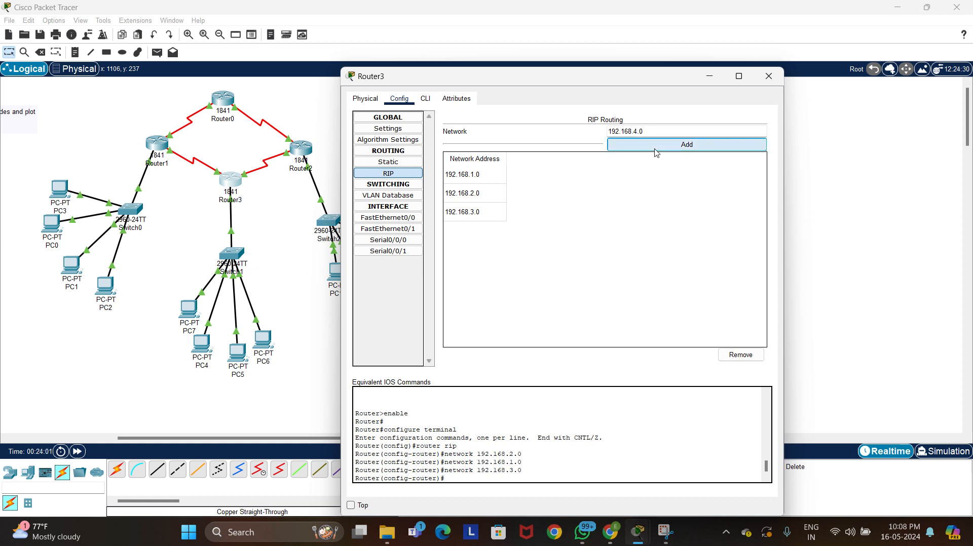
pyautogui.click(655, 145)
pyautogui.click(649, 134)
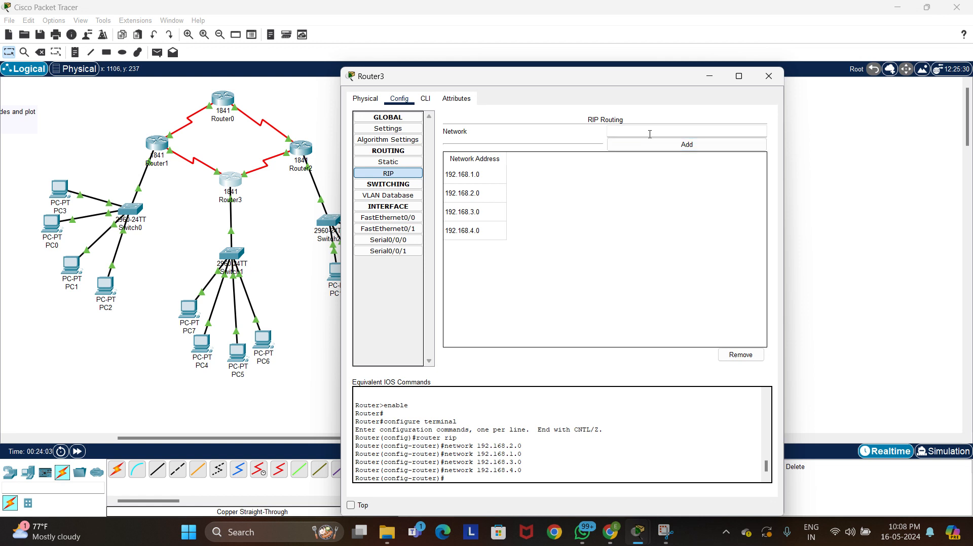
pyautogui.write('192.168.2.0')
pyautogui.click(653, 146)
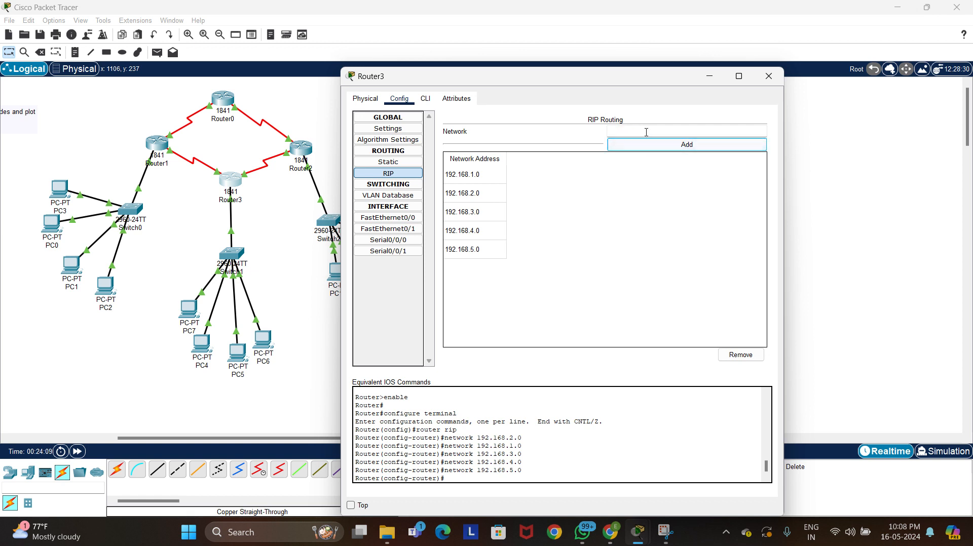
# Add network 192.168.6.0 to Router3's RIP routing list
pyautogui.click(646, 133)
pyautogui.write('192.168.2.0')
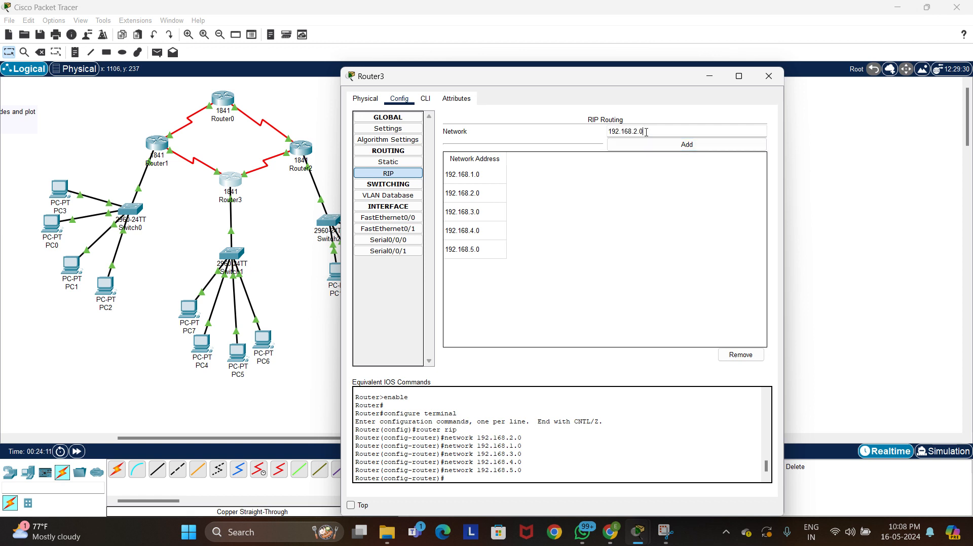
pyautogui.press('Left')
pyautogui.press('BackSpace')
pyautogui.write('6')
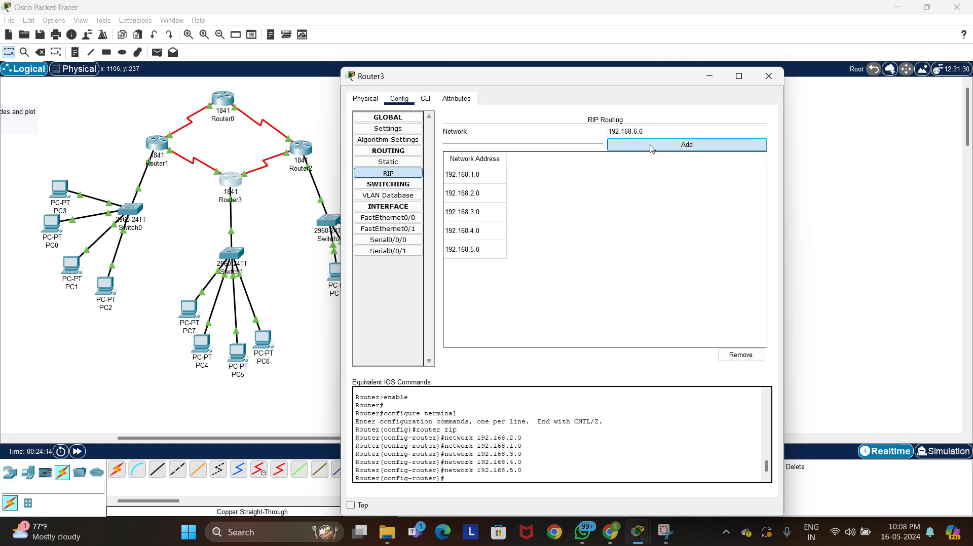
pyautogui.click(652, 145)
# Add network 192.168.7.0 to Router3's RIP routing list and close the router's settings
pyautogui.write('192.168.2.0')
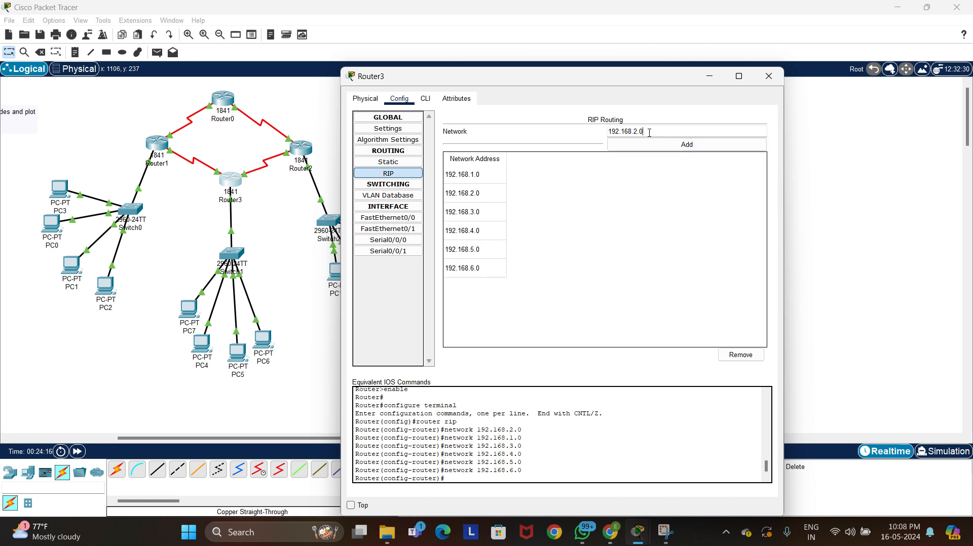
pyautogui.press('BackSpace')
pyautogui.write('7')
pyautogui.click(665, 148)
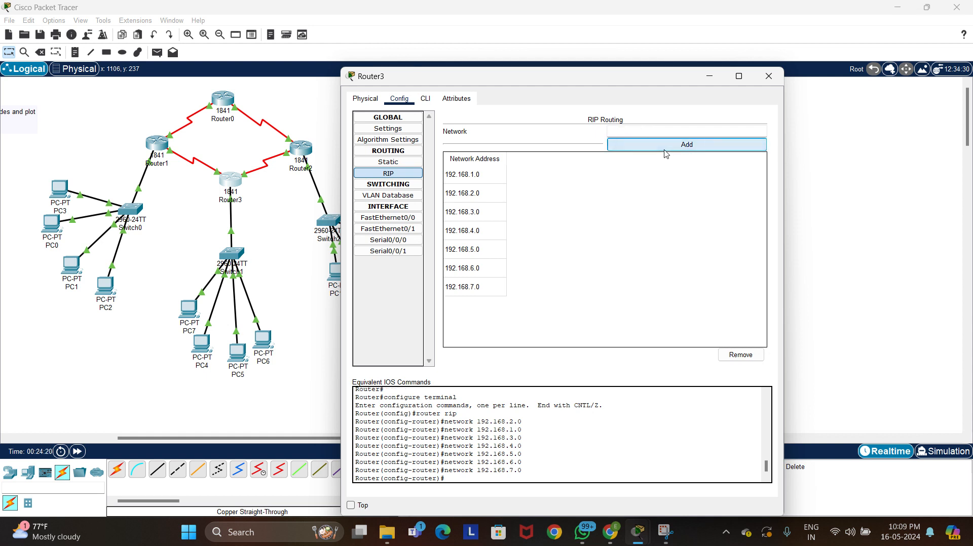
pyautogui.click(768, 77)
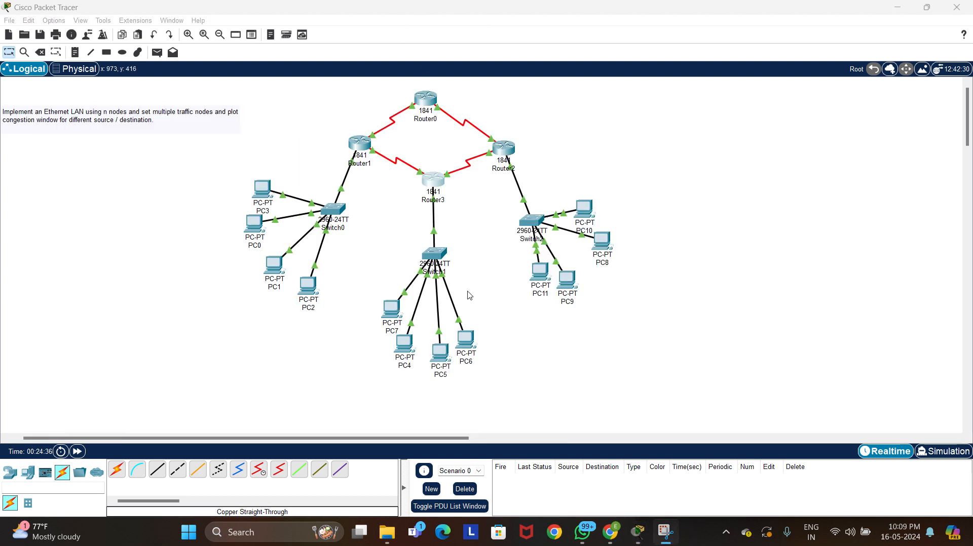
# Ping 192.168.3.5 from PC3's command prompt to test connectivity to the third LAN
pyautogui.moveTo(423, 440); pyautogui.dragTo(362, 450)
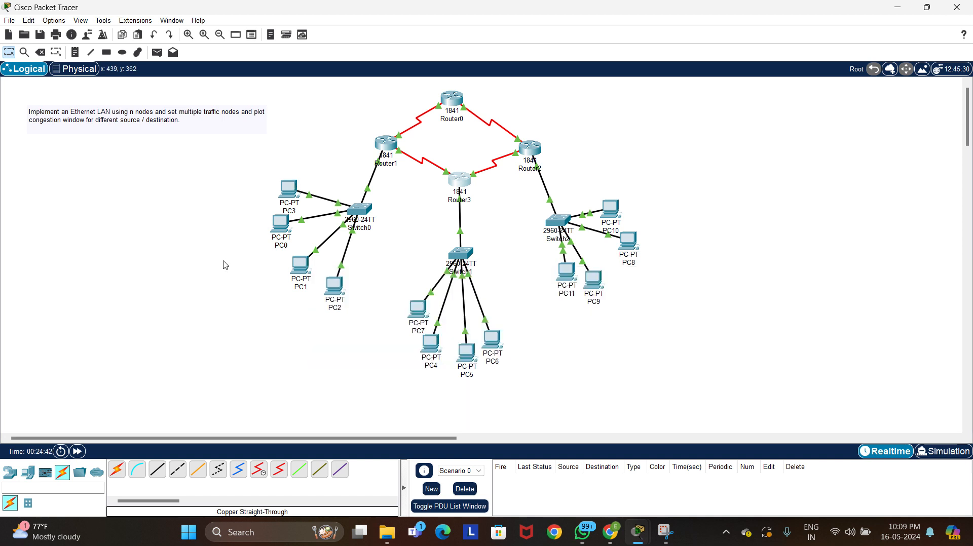
pyautogui.click(289, 192)
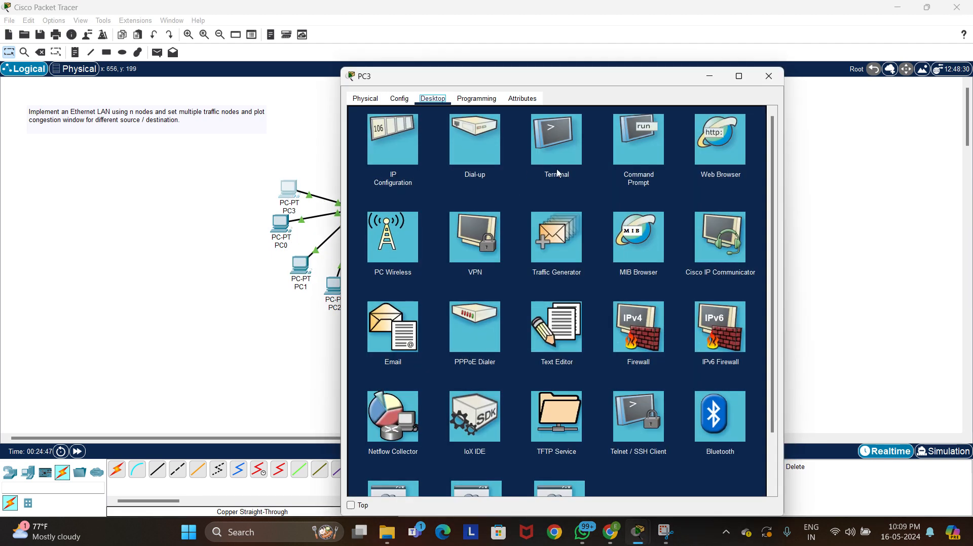
pyautogui.click(632, 148)
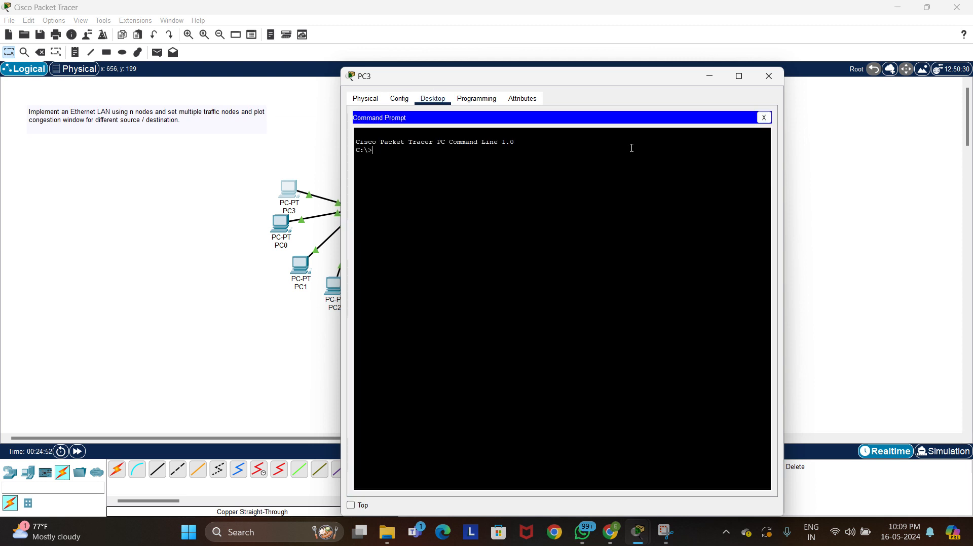
pyautogui.write('ping')
pyautogui.write(' 19')
pyautogui.write('2')
pyautogui.write('/')
pyautogui.write('.168')
pyautogui.write('.3')
pyautogui.write('.')
pyautogui.write('4')
pyautogui.press('BackSpace')
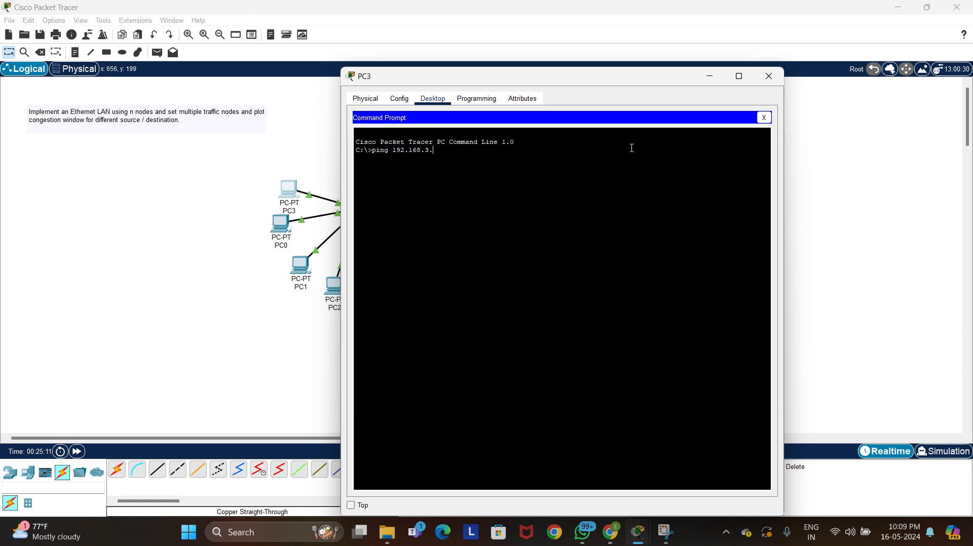
pyautogui.write('5')
pyautogui.press('Return')
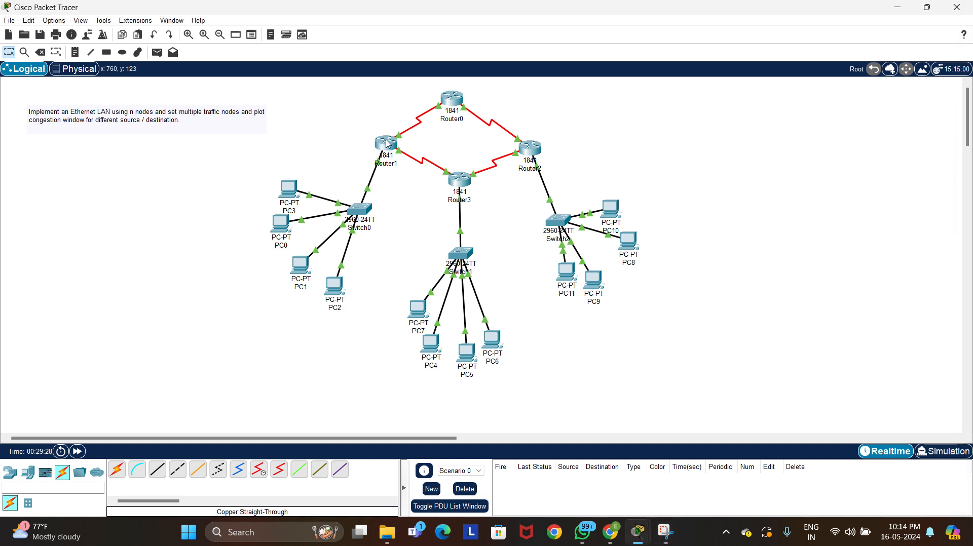
# Set Router1's FastEthernet0/0 IPv4 address to 192.168.1.1 and close the router's settings
pyautogui.moveTo(387, 144)
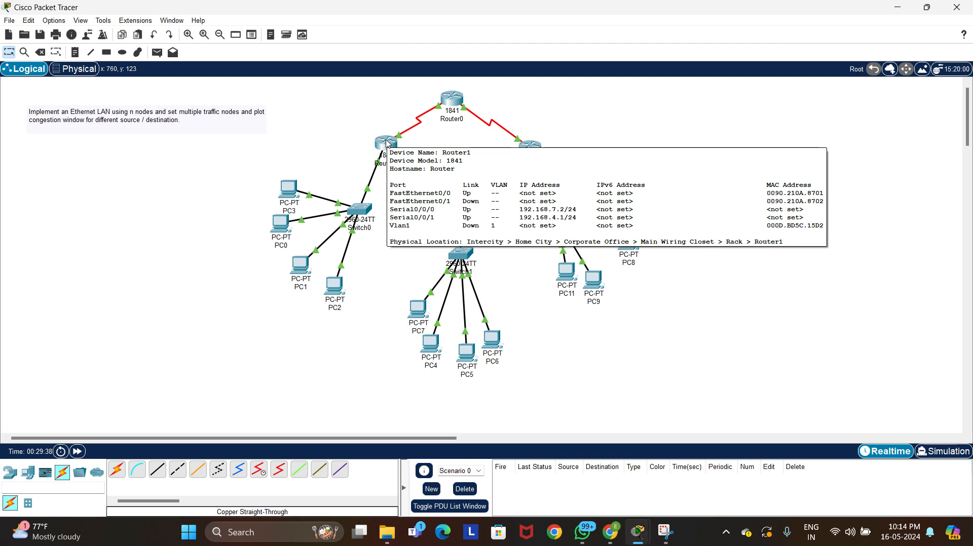
pyautogui.click(387, 143)
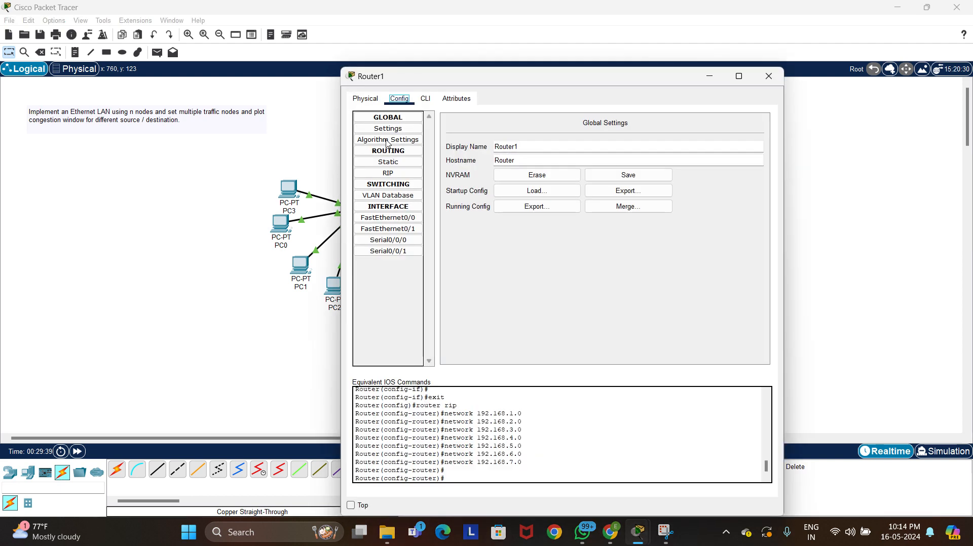
pyautogui.click(412, 223)
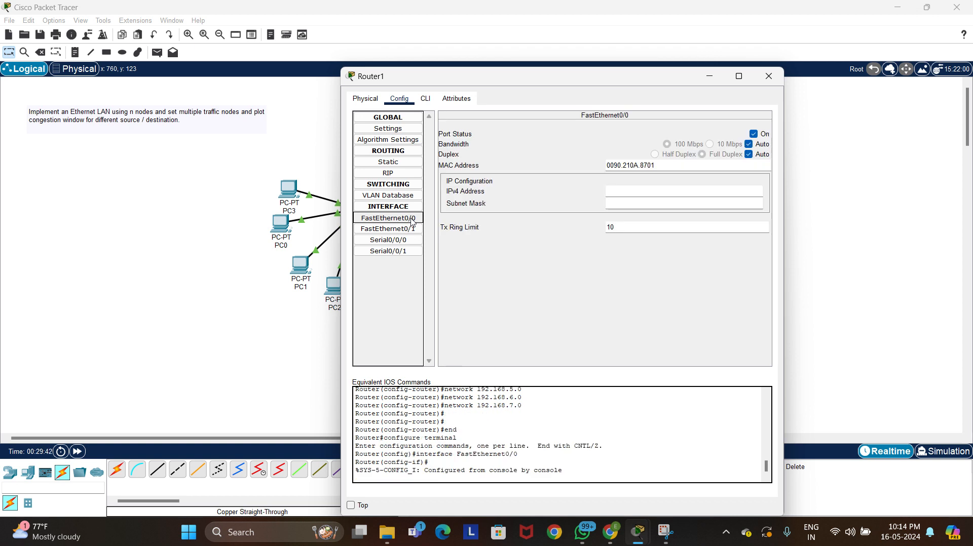
pyautogui.click(679, 194)
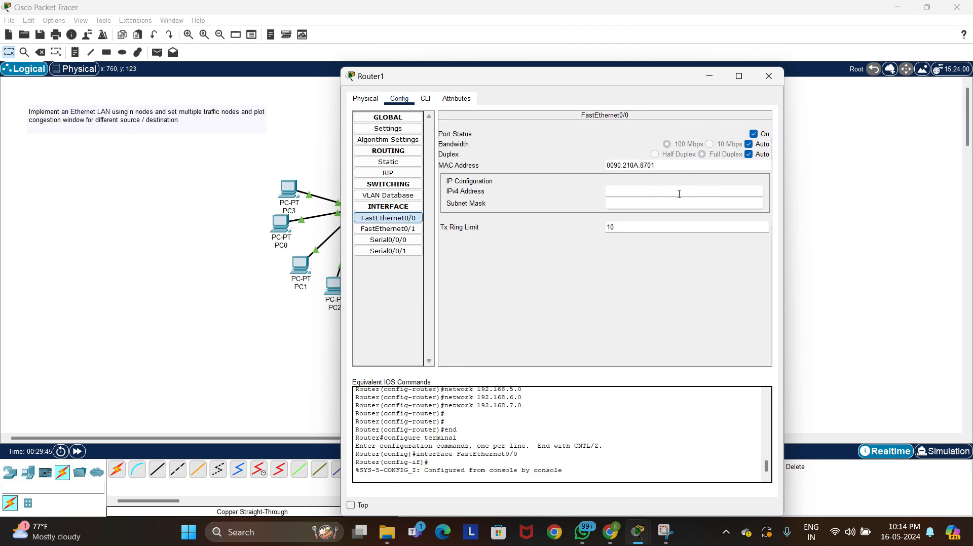
pyautogui.write('192.168.2.0')
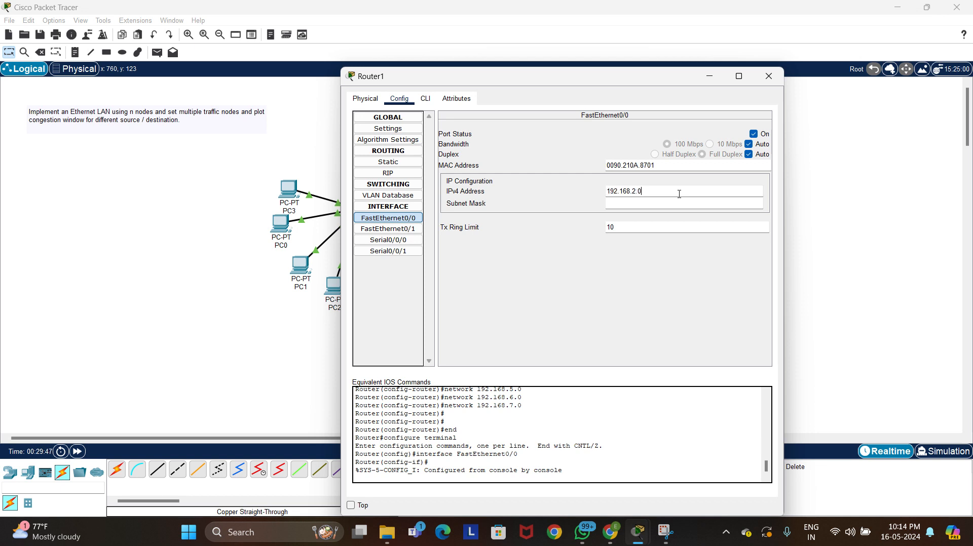
pyautogui.press('BackSpace')
pyautogui.press('BackSpace')
pyautogui.press('BackSpace')
pyautogui.write('1.1')
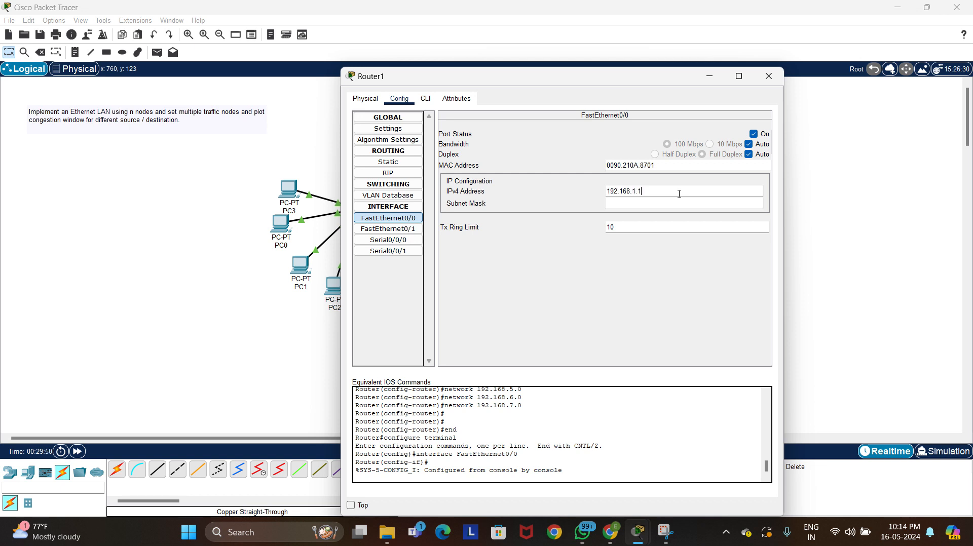
pyautogui.click(768, 81)
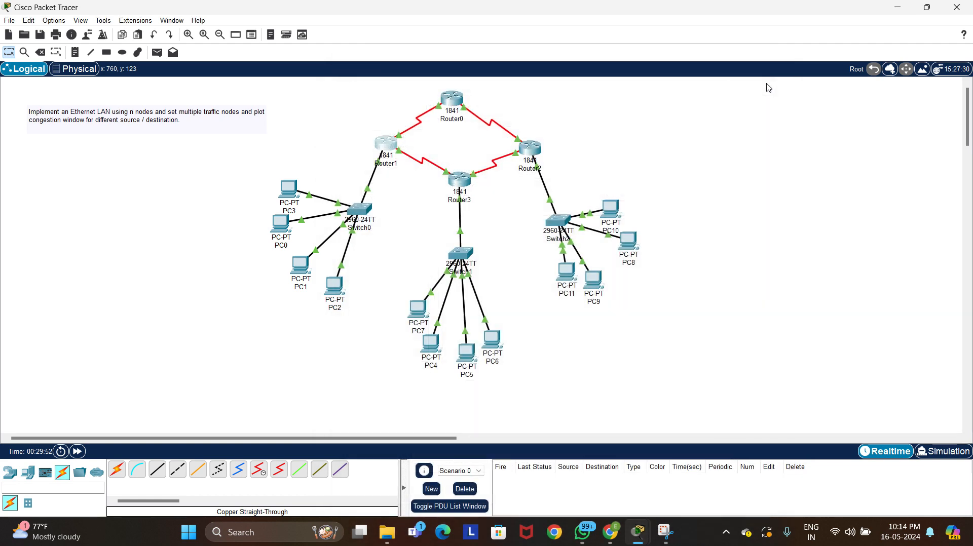
# Set Router3's FastEthernet0/0 IPv4 address to 192.168.2.1 with the default subnet mask and close the router's settings
pyautogui.click(460, 183)
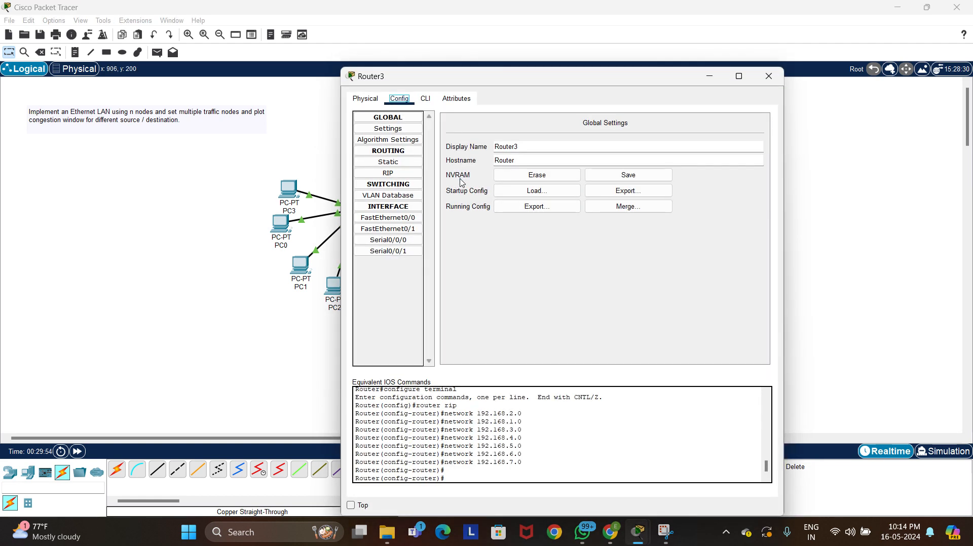
pyautogui.click(416, 221)
pyautogui.click(670, 191)
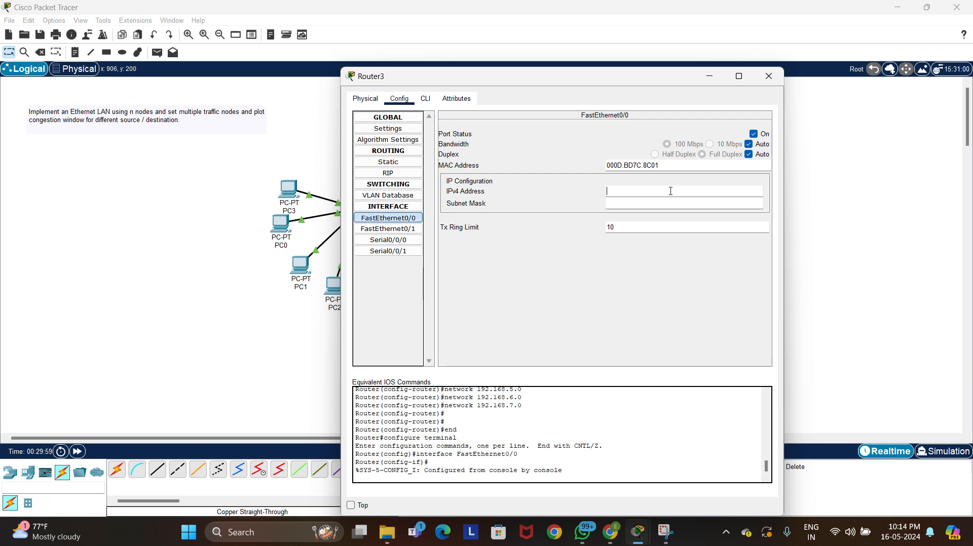
pyautogui.write('192.168.2.0')
pyautogui.press('BackSpace')
pyautogui.write('1')
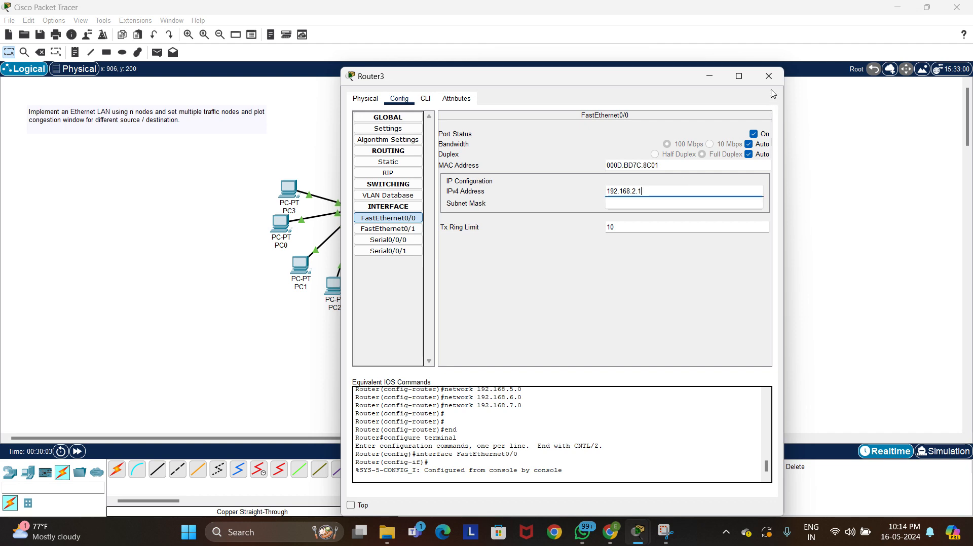
pyautogui.press('Return')
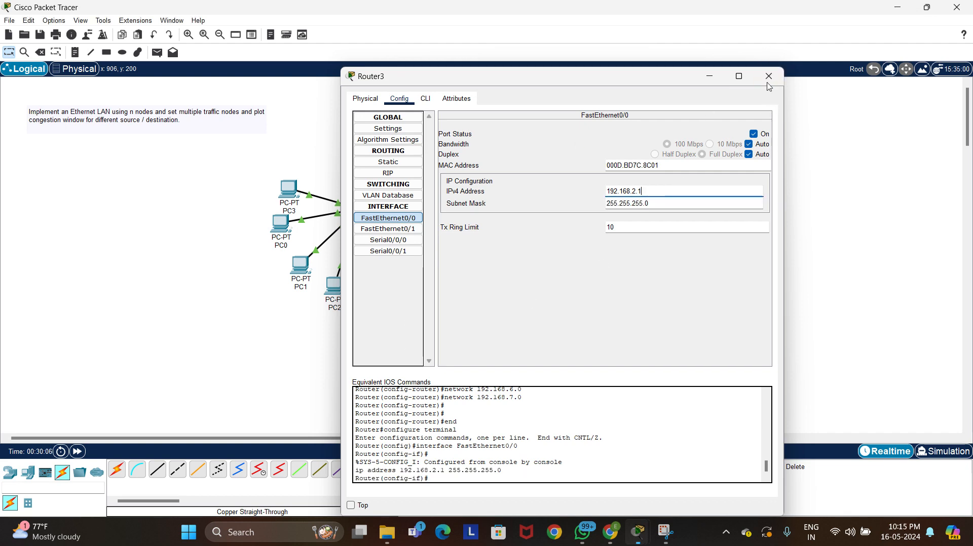
pyautogui.click(768, 76)
# Set Router2's FastEthernet0/0 IPv4 address to 192.168.3.1 with the default subnet mask and close the router's settings
pyautogui.click(538, 151)
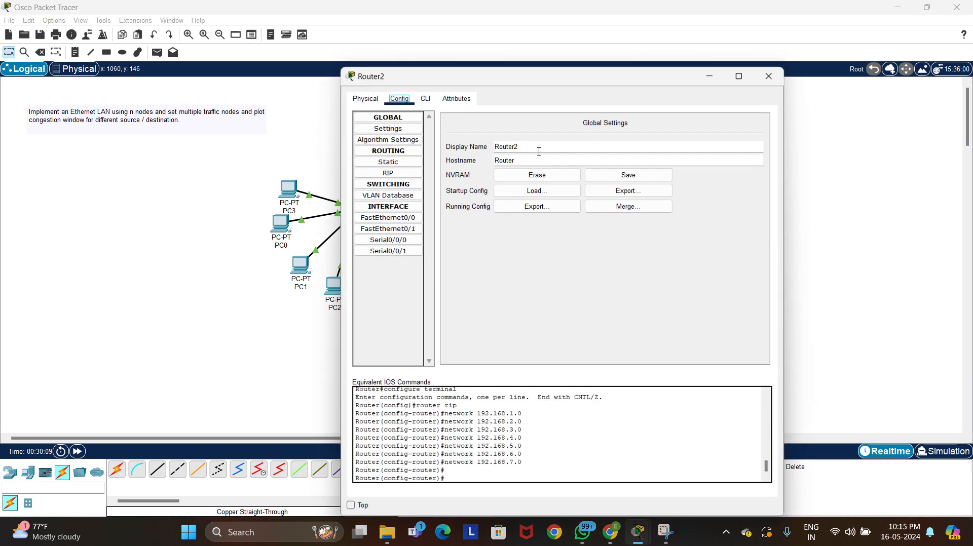
pyautogui.click(414, 219)
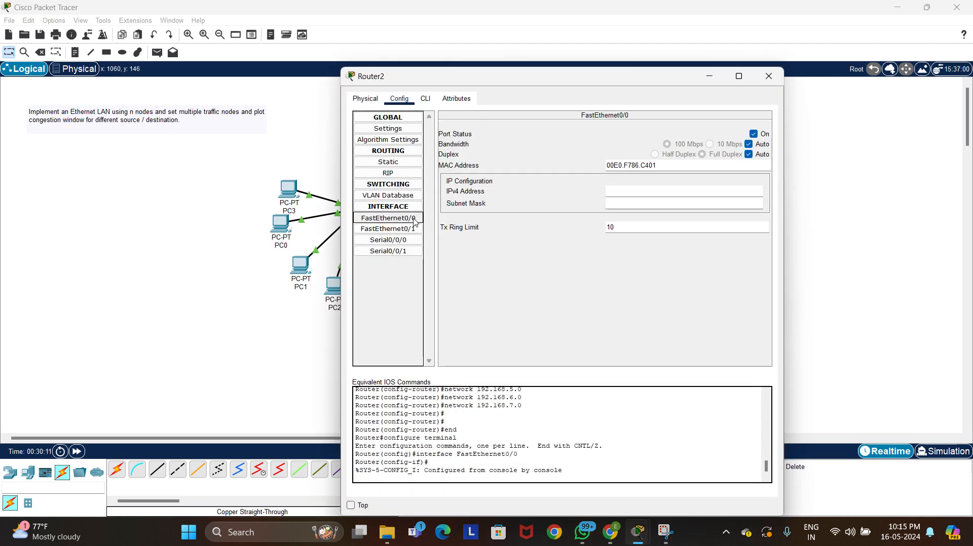
pyautogui.click(706, 190)
pyautogui.write('192.168.2.0')
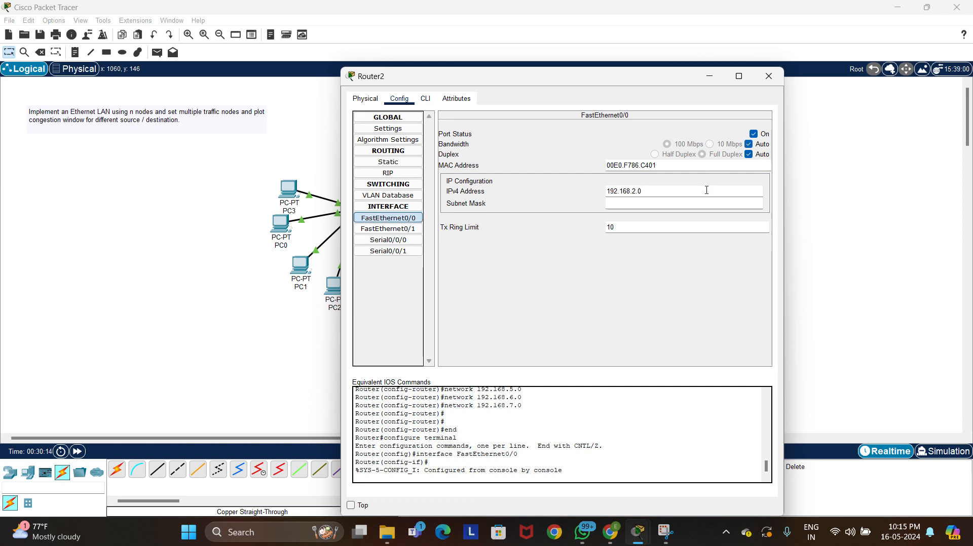
pyautogui.press('BackSpace')
pyautogui.press('BackSpace')
pyautogui.press('BackSpace')
pyautogui.write('3.1')
pyautogui.press('Return')
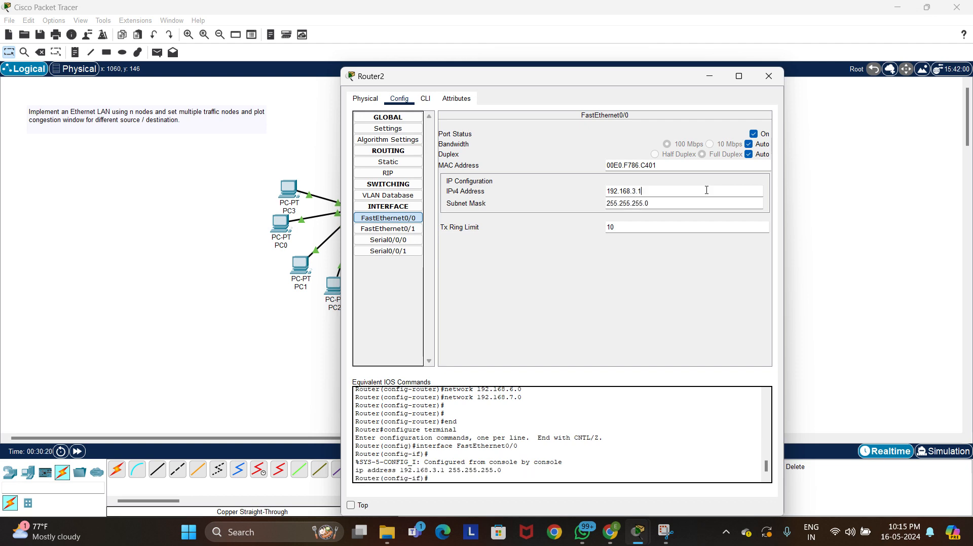
pyautogui.click(769, 74)
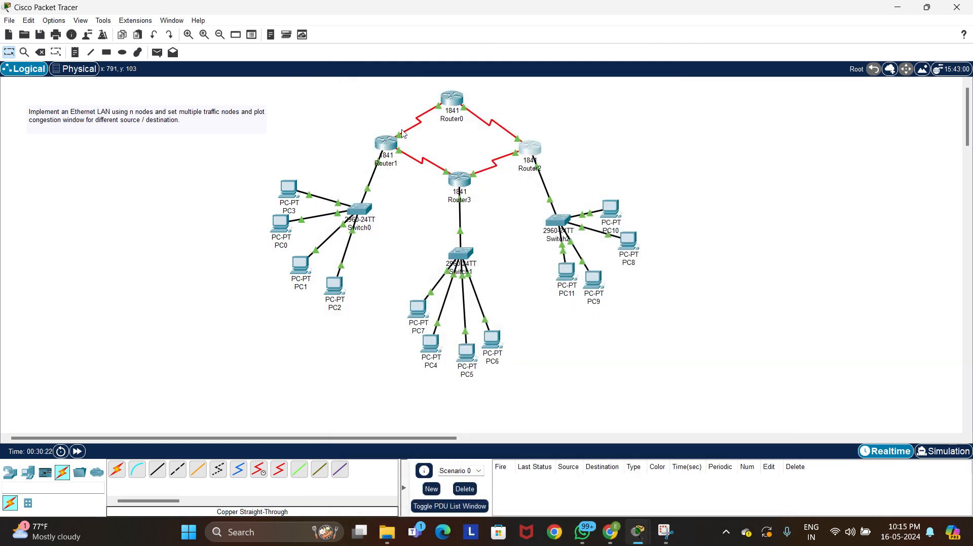
# Ping 192.168.3.5 from PC3's command prompt to test the path through the router gateways
pyautogui.click(285, 189)
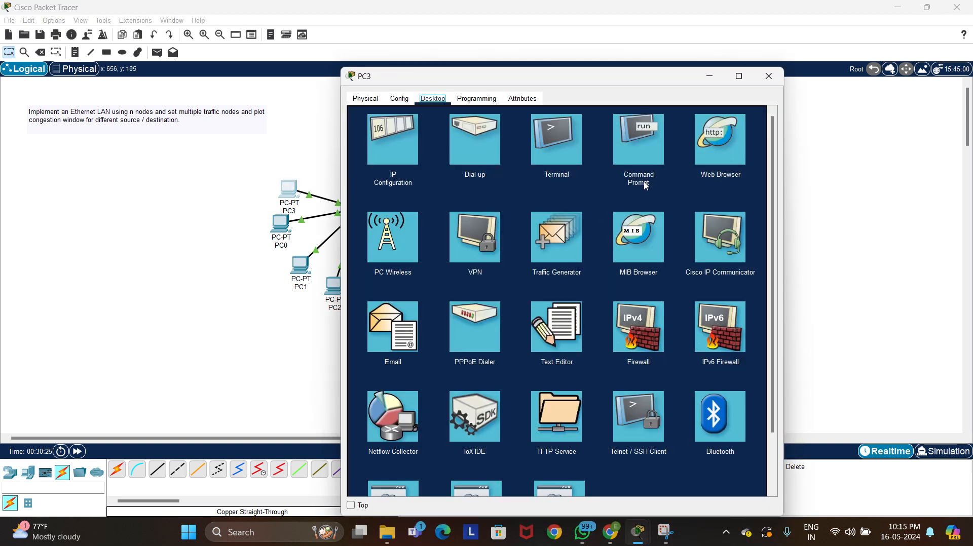
pyautogui.click(626, 151)
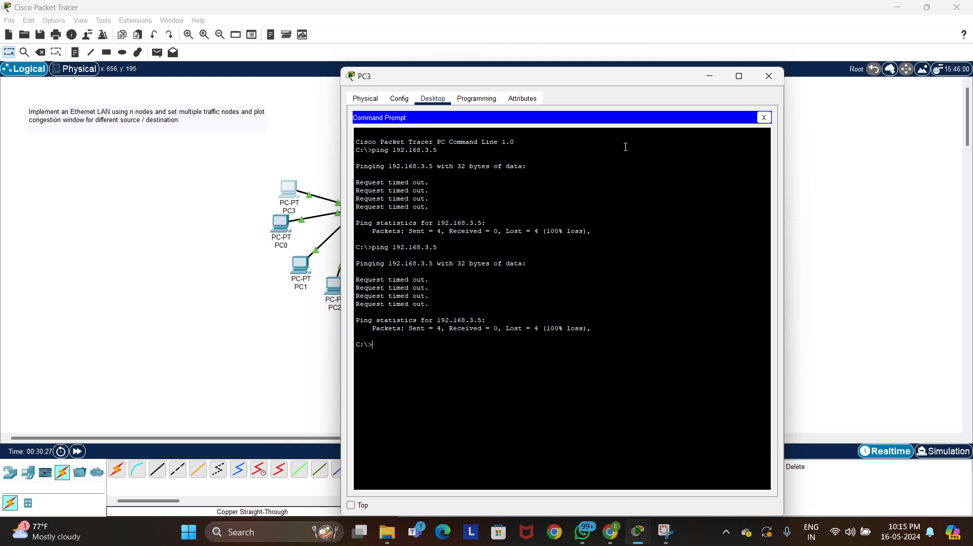
pyautogui.write('ping 192.168.3.5')
pyautogui.press('Return')
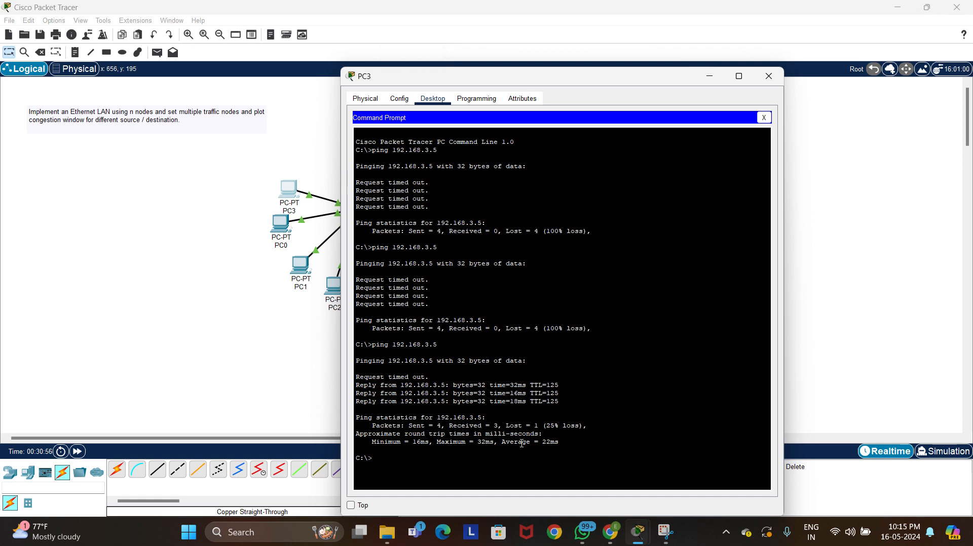
# Repeat the ping to 192.168.3.5 from PC3's open command prompt
pyautogui.write('ping 192.168.3.5')
pyautogui.press('Return')
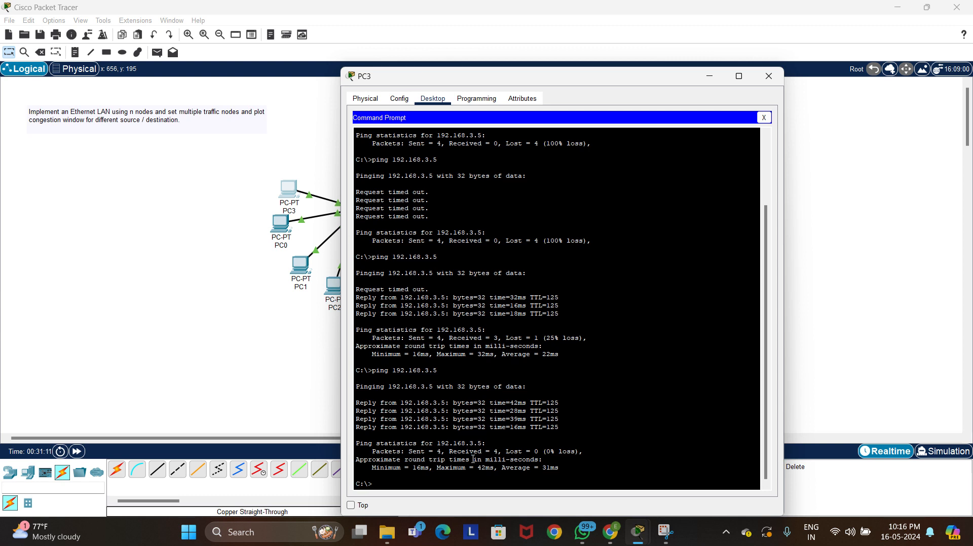
# Trace the route from PC3 to 192.168.3.5 with tracert and minimize PC3's window
pyautogui.write('tracert 1')
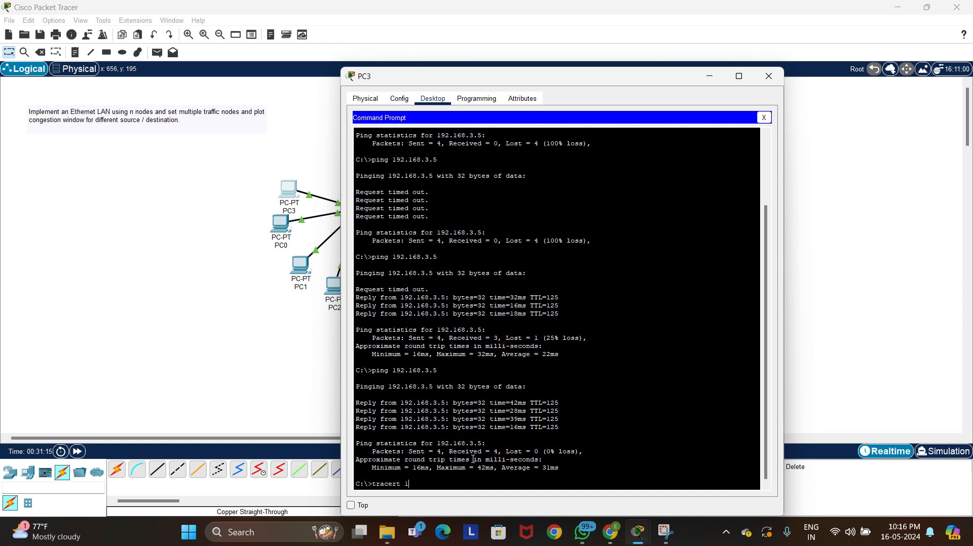
pyautogui.write('96.')
pyautogui.press('BackSpace')
pyautogui.write('2.168')
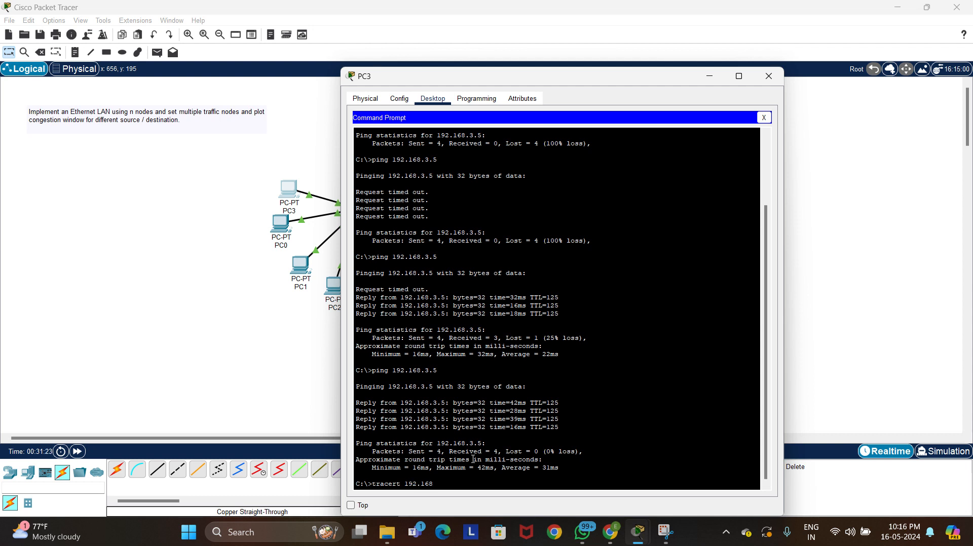
pyautogui.write('.3.5')
pyautogui.press('Return')
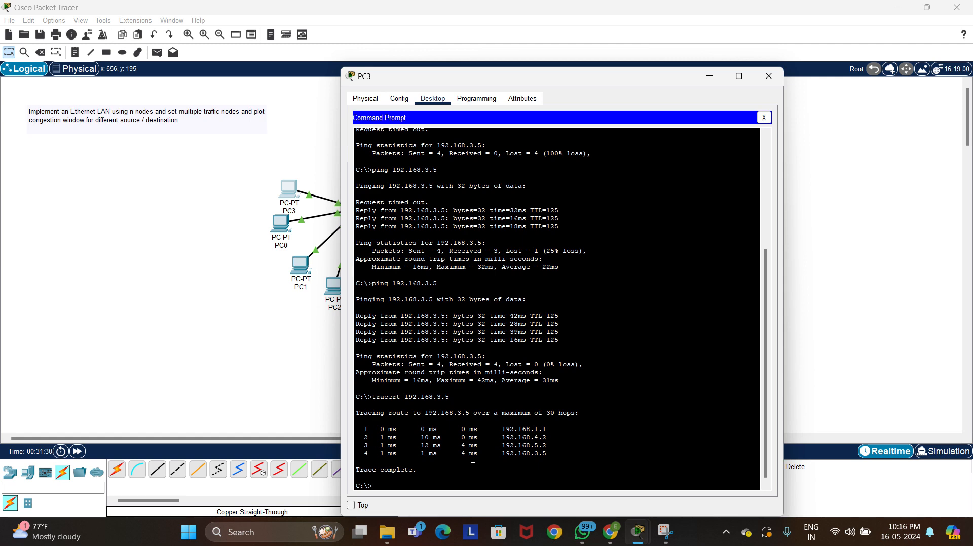
pyautogui.click(708, 79)
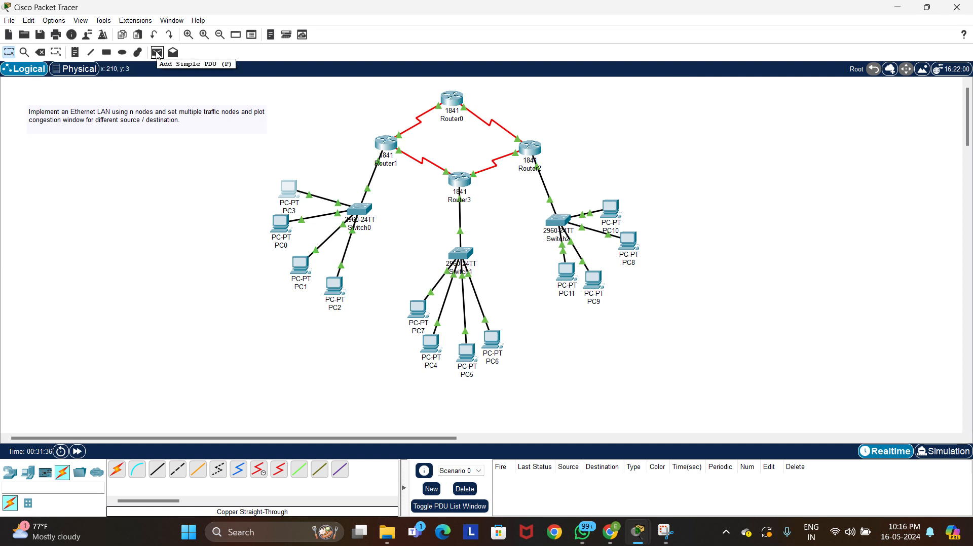
# Try simple PDUs from PC3 to PC11 and from PC1 to PC6, and delete both from the PDU list
pyautogui.click(157, 52)
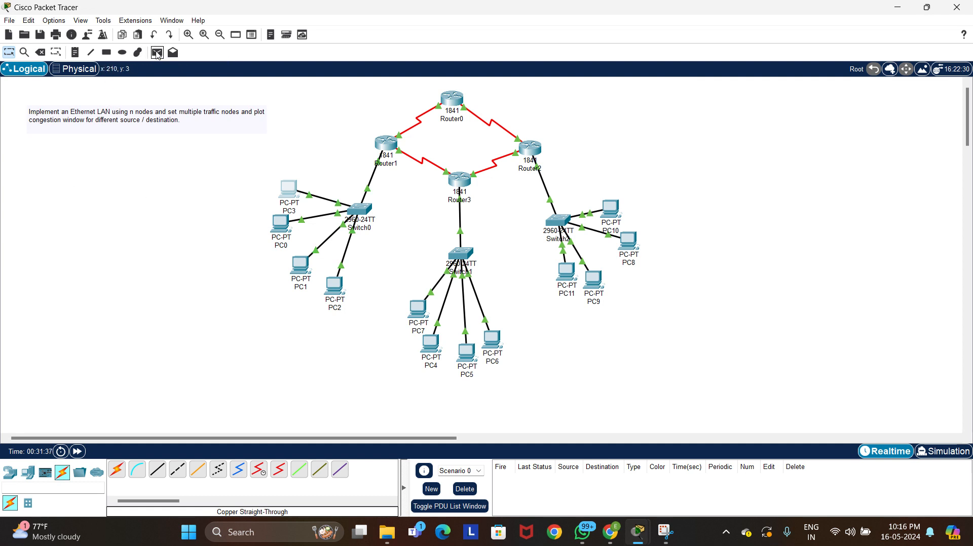
pyautogui.click(289, 185)
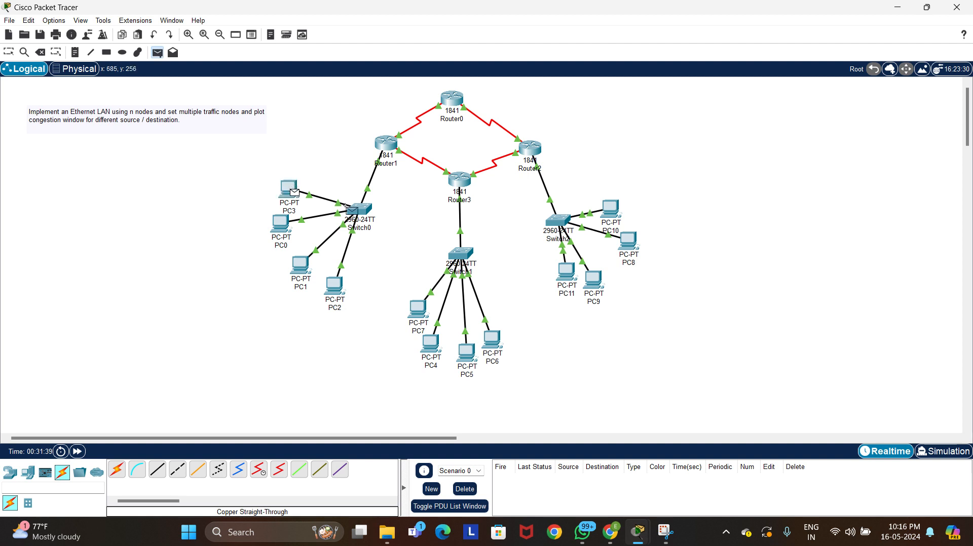
pyautogui.click(555, 263)
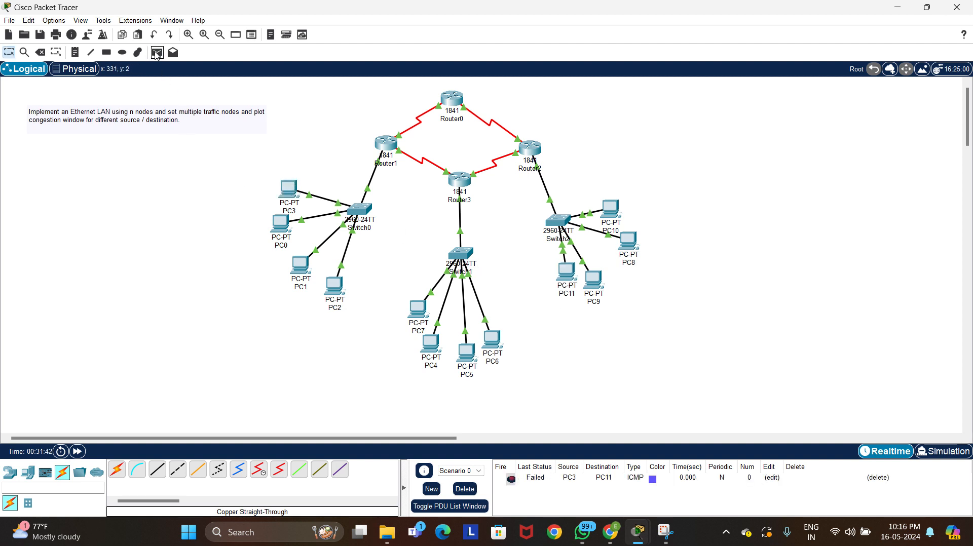
pyautogui.click(157, 53)
pyautogui.click(301, 265)
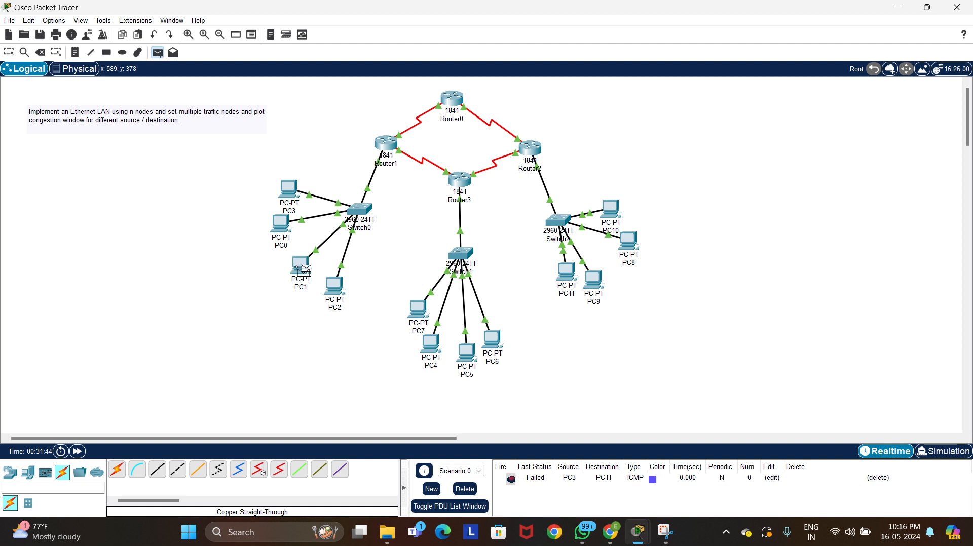
pyautogui.click(491, 346)
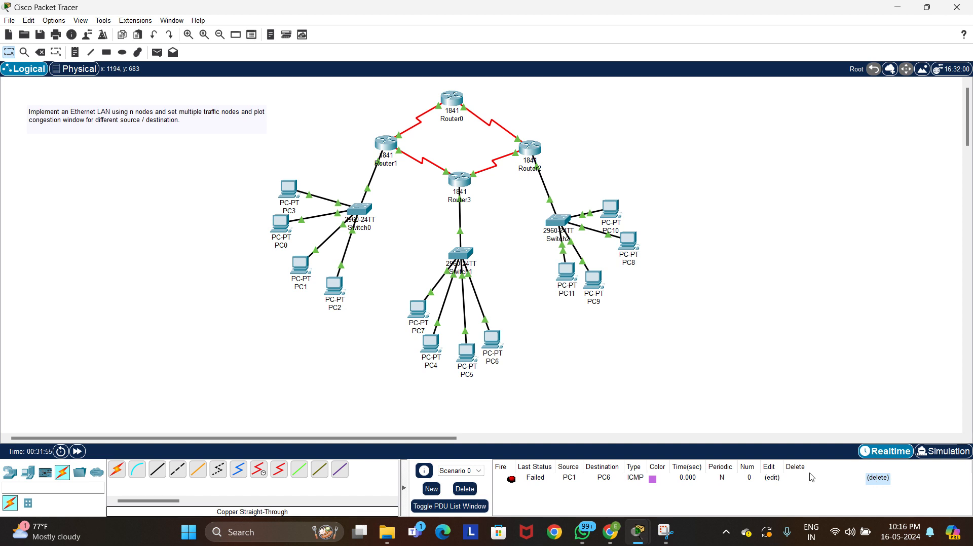
pyautogui.click(877, 480)
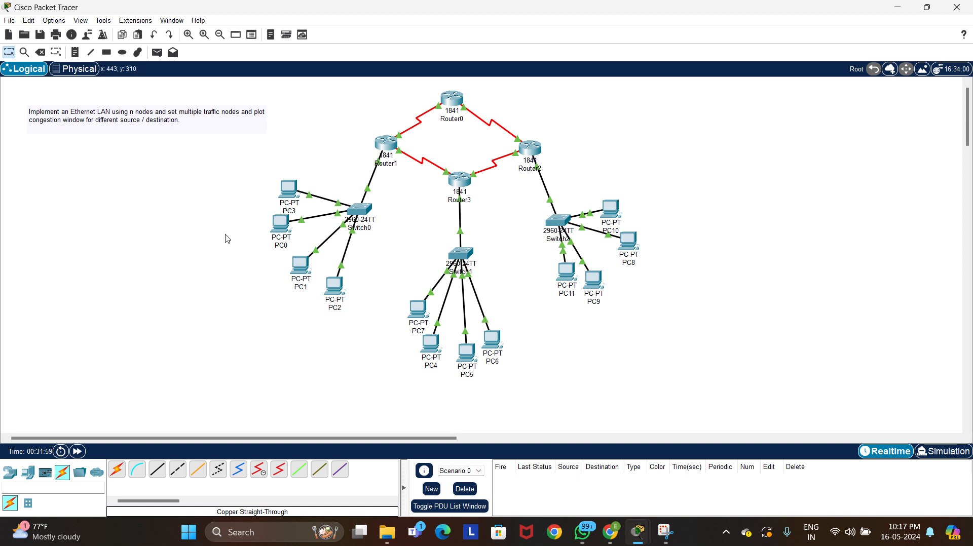
# Add one simple PDU from PC3 to PC7 and another from PC1 to PC10
pyautogui.click(158, 54)
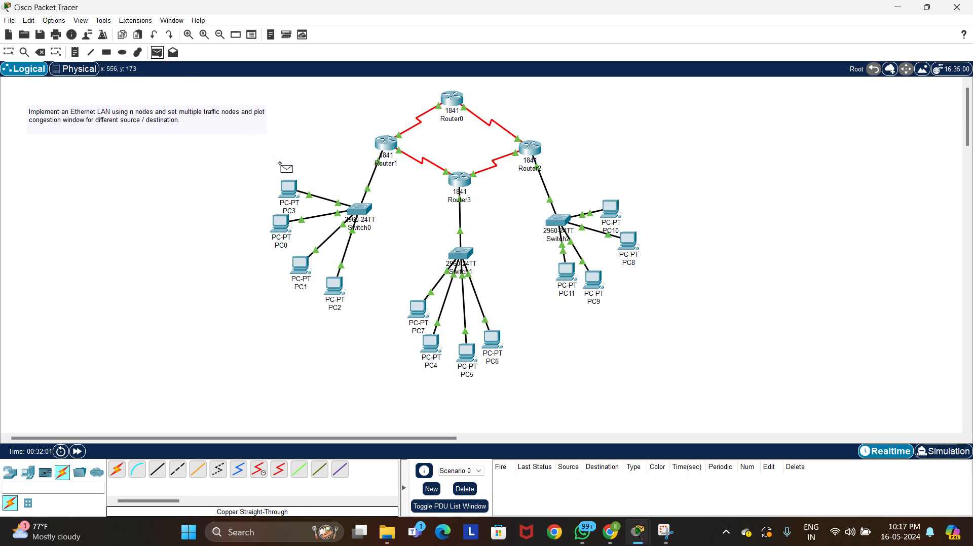
pyautogui.click(288, 188)
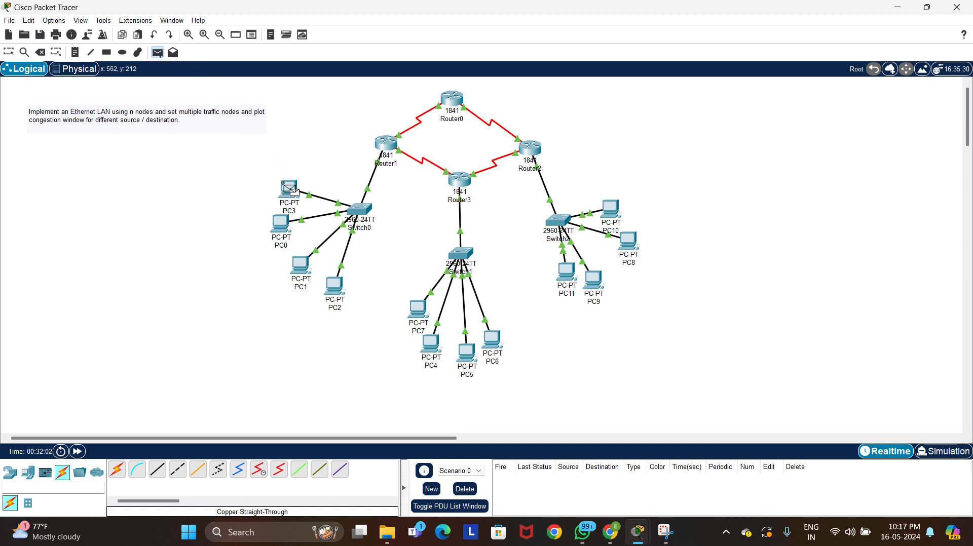
pyautogui.click(414, 311)
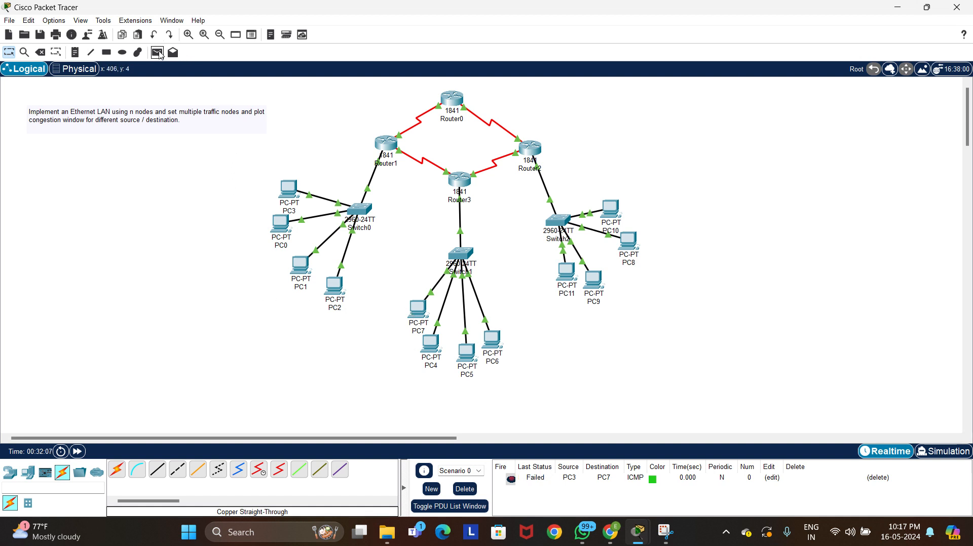
pyautogui.click(157, 53)
pyautogui.click(300, 264)
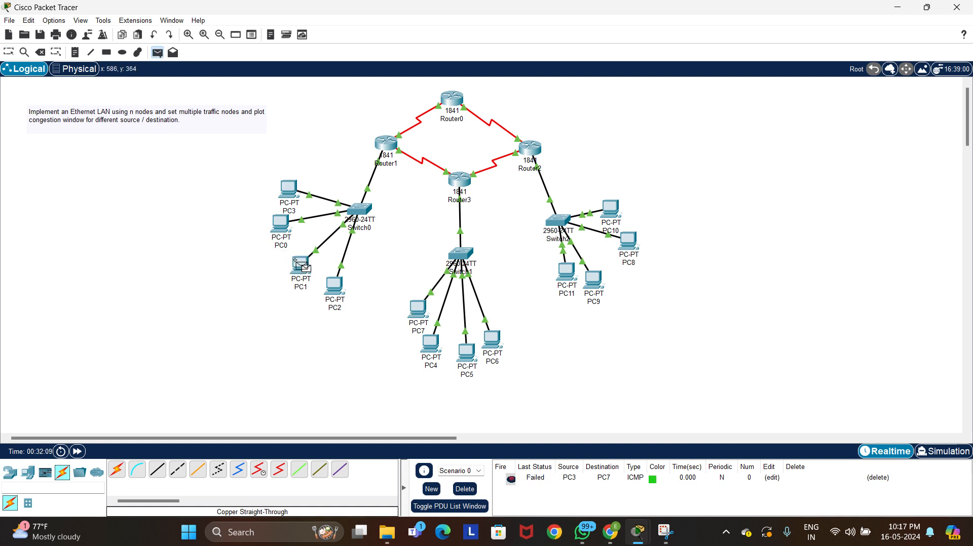
pyautogui.click(611, 210)
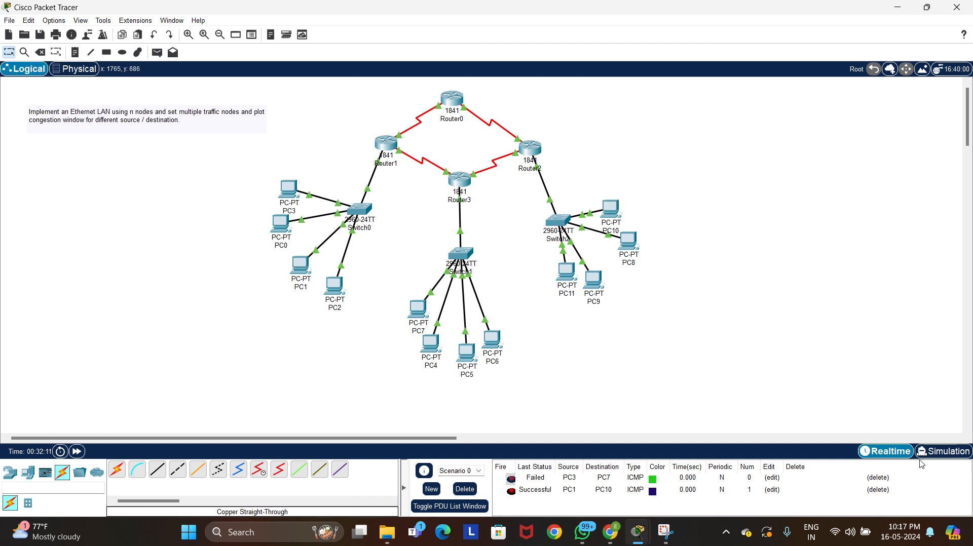
# Switch to Simulation mode, play the transmission of both PDUs across the network, and pause it at 0.006 s
pyautogui.click(943, 453)
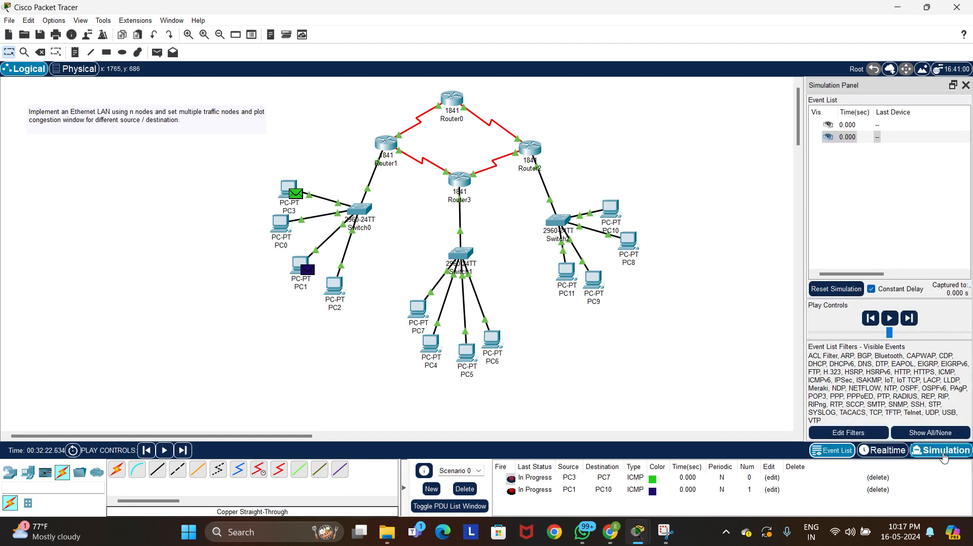
pyautogui.click(890, 319)
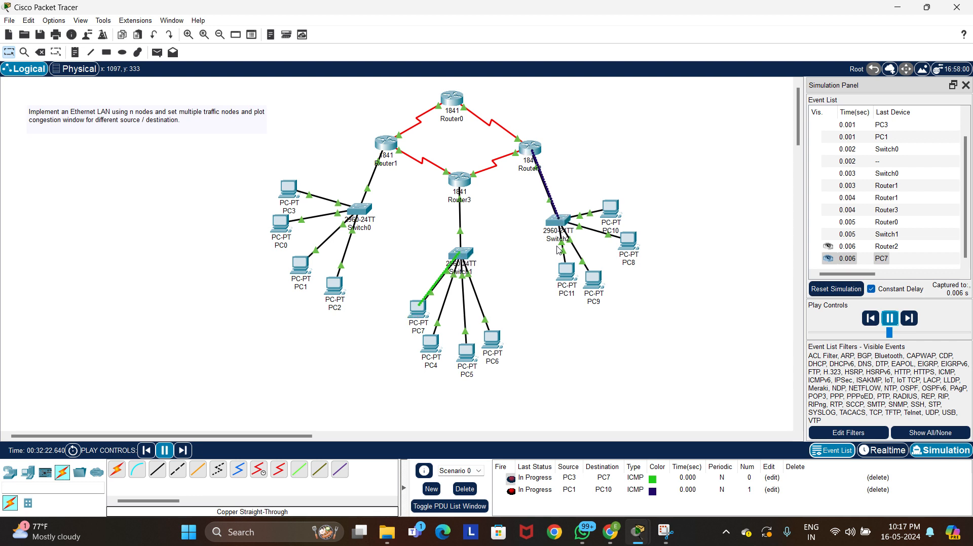
pyautogui.click(889, 319)
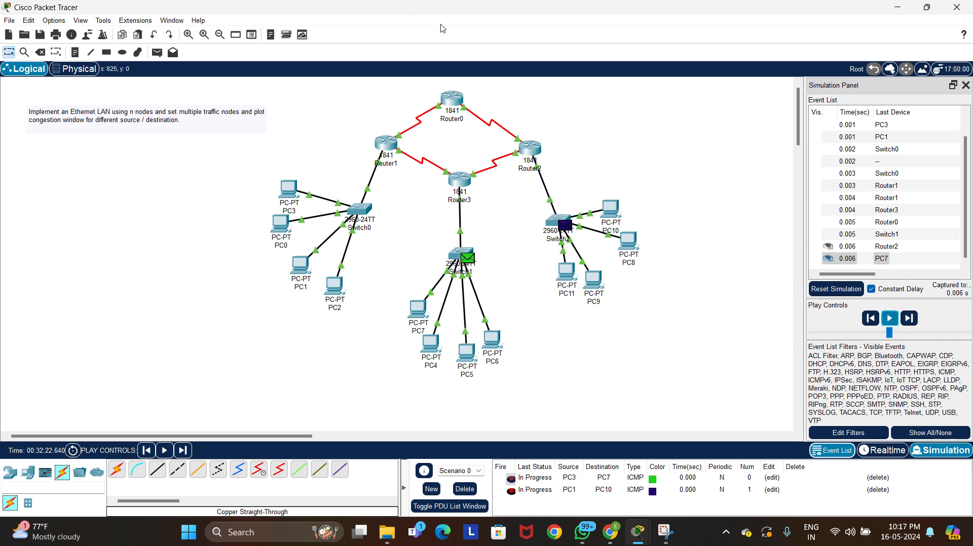